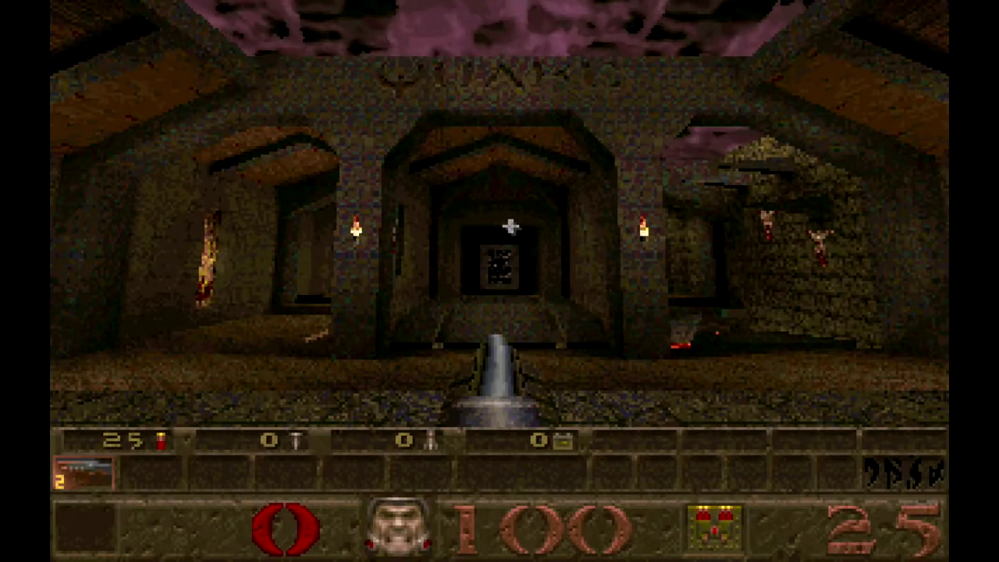
{"action": "key", "text": "Down"}
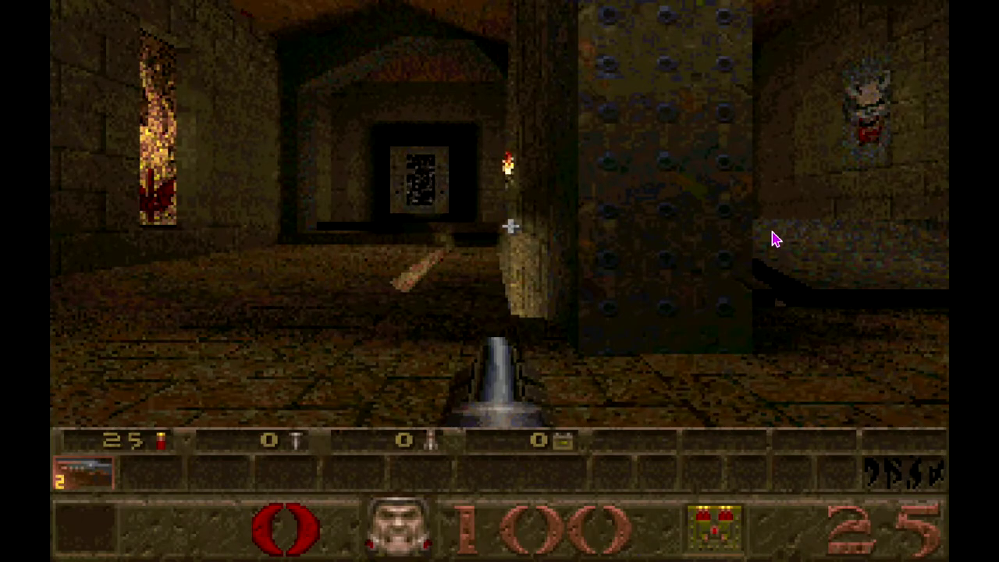
{"action": "key", "text": "Escape"}
{"action": "key", "text": "Escape"}
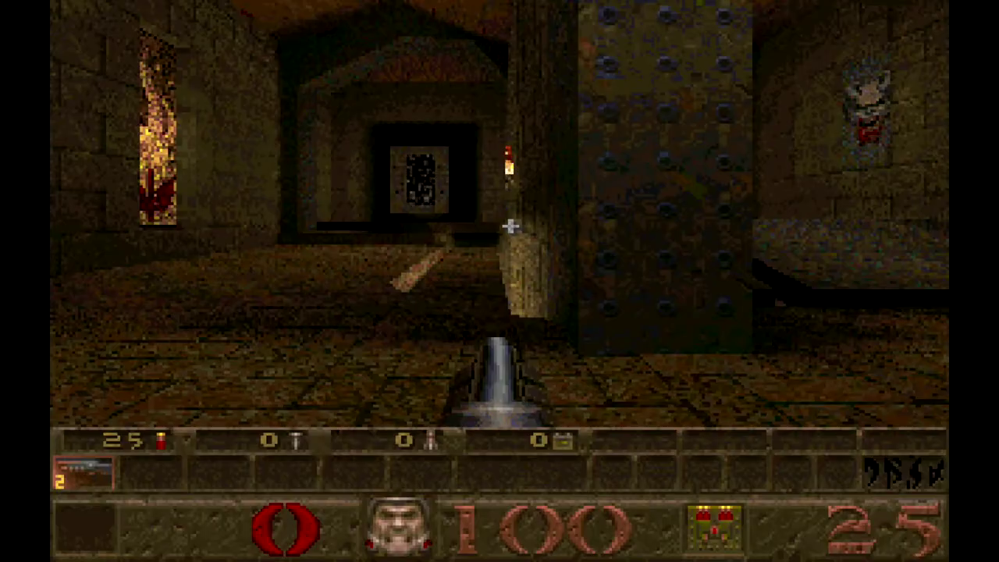
{"action": "key", "text": "Right"}
{"action": "key", "text": "Left"}
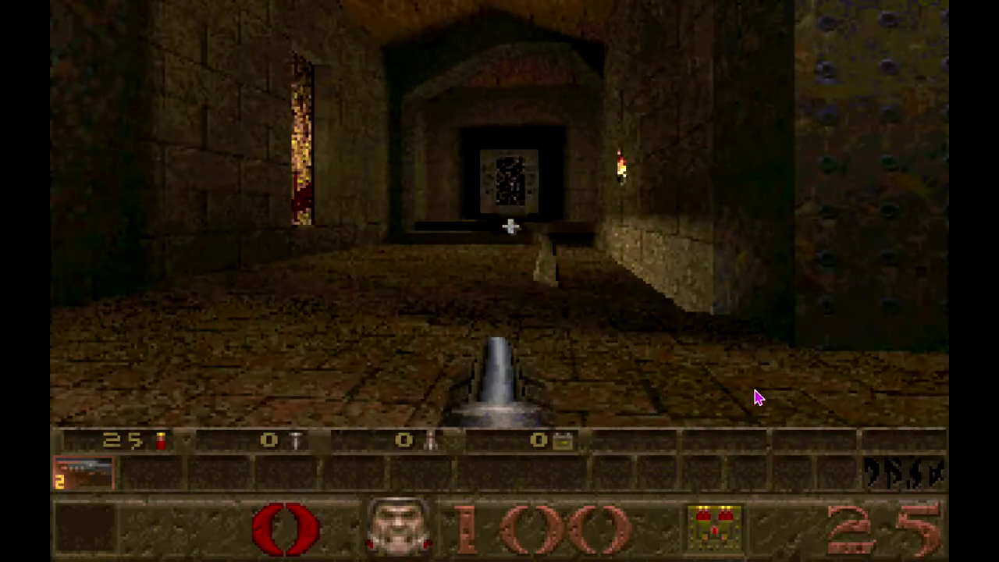
{"action": "key", "text": "Down"}
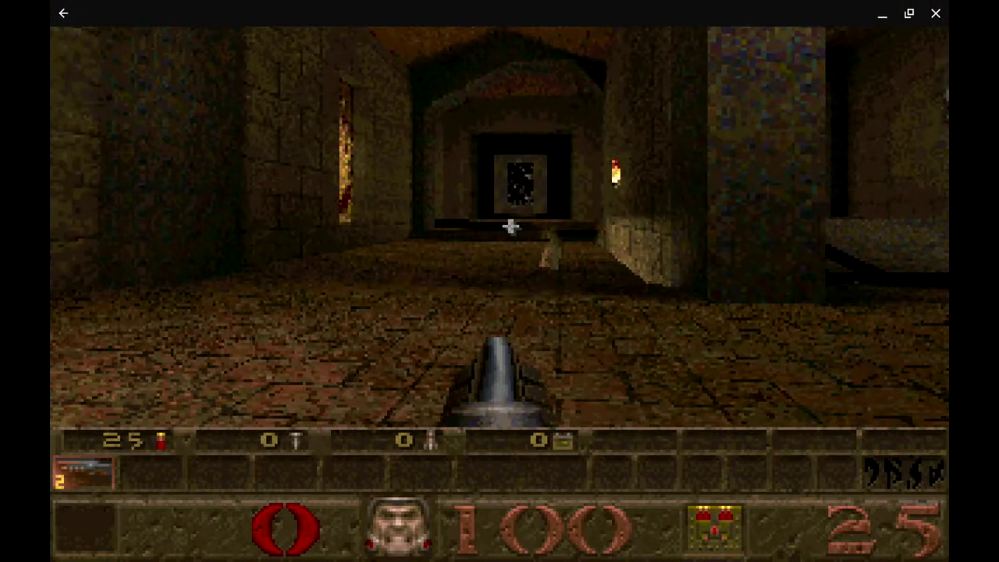
{"action": "left_click", "coordinate": [64, 12]}
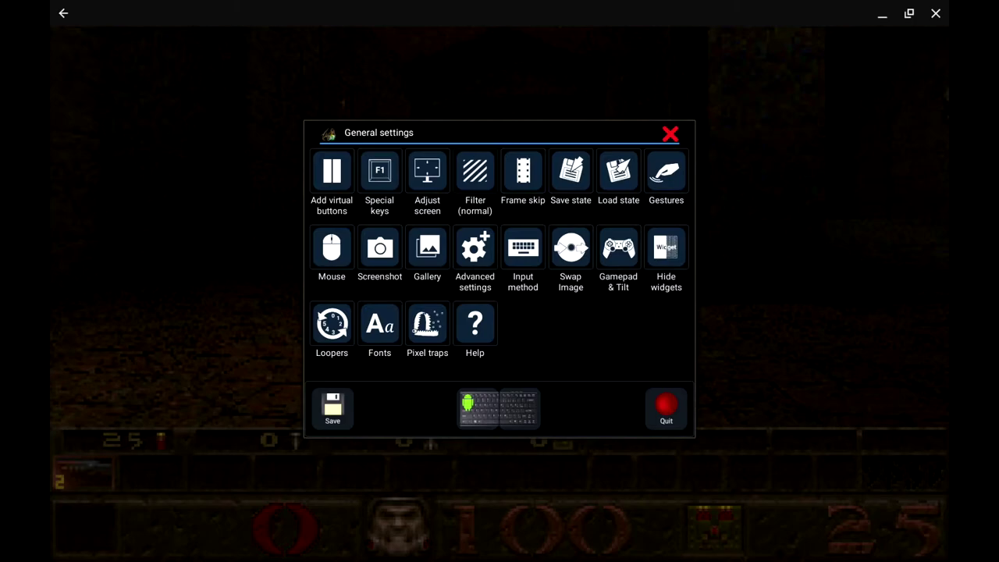
{"action": "key", "text": "Escape"}
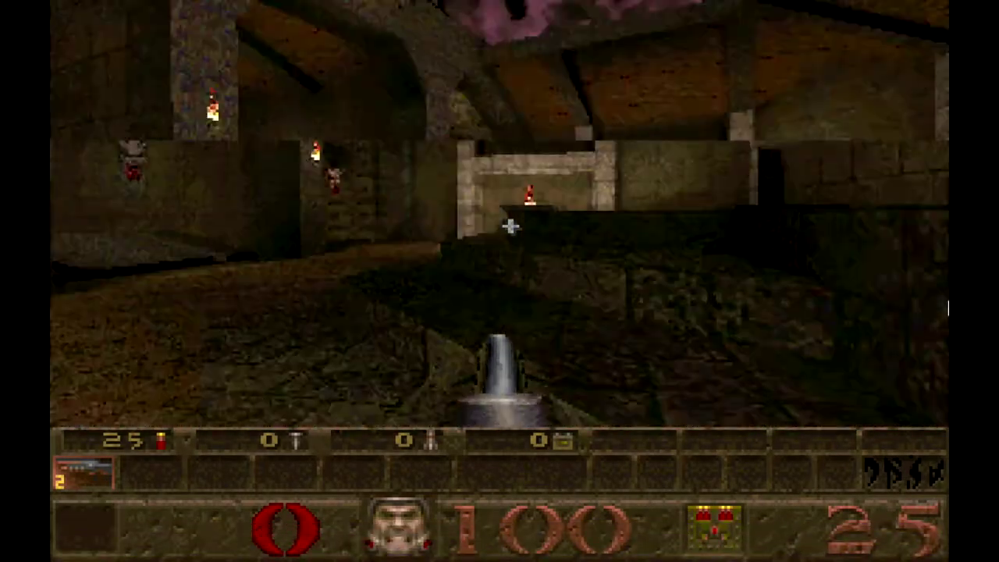
- Open the screen size and position settings, try different Fit Screen scales, and switch the aspect mode to Custom
{"action": "key", "text": "Escape"}
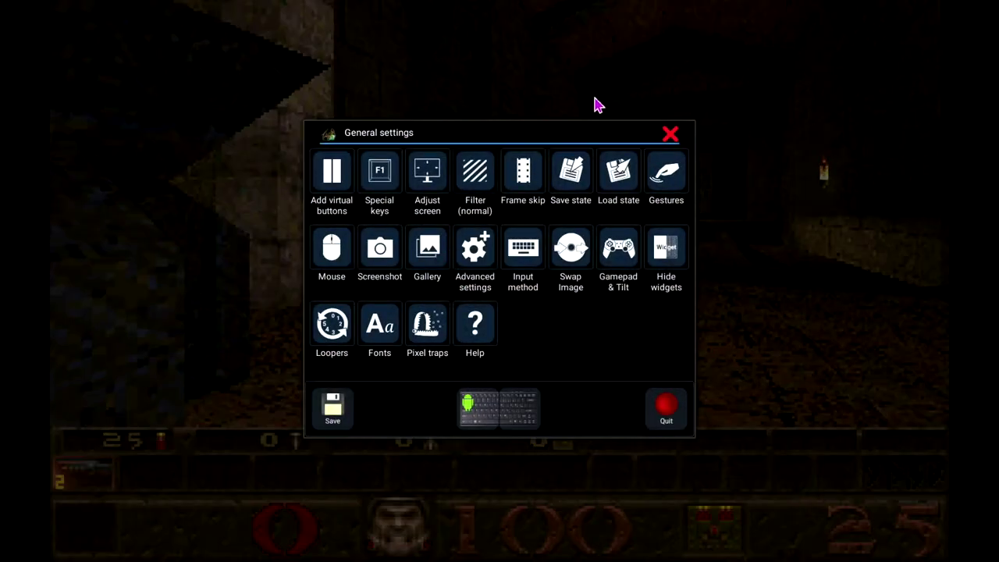
{"action": "left_click", "coordinate": [429, 168]}
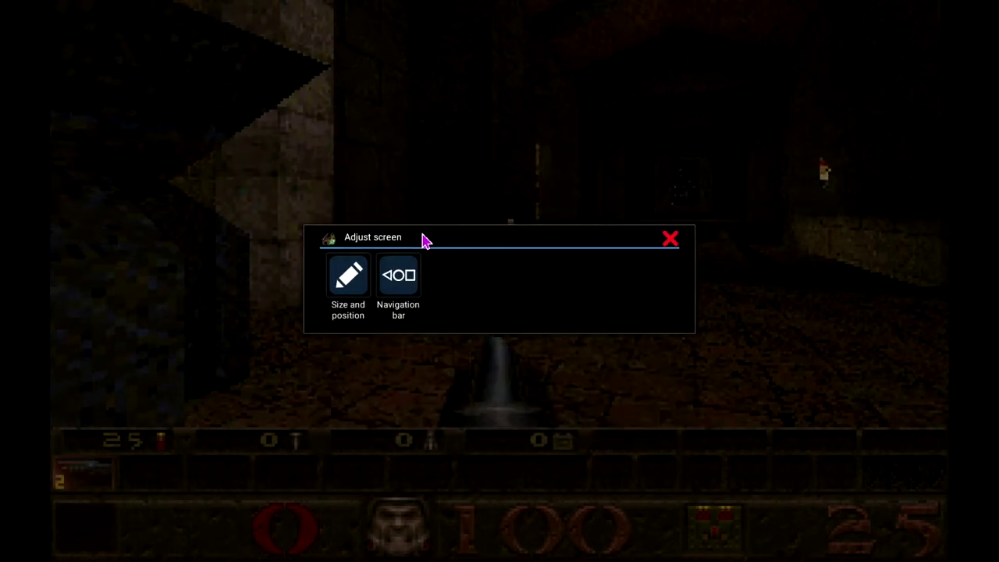
{"action": "left_click", "coordinate": [337, 295]}
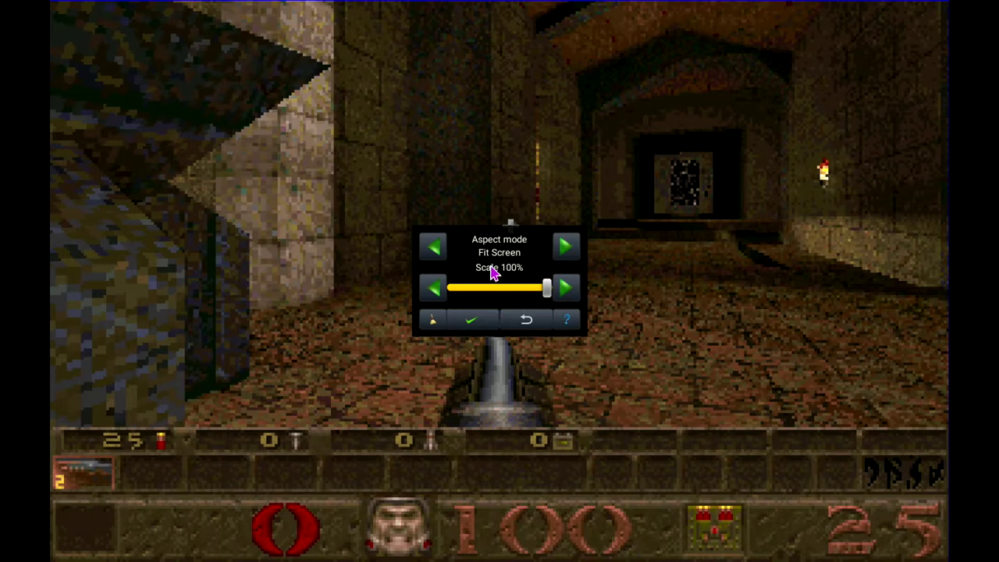
{"action": "left_click", "coordinate": [438, 290]}
{"action": "left_click", "coordinate": [440, 289]}
{"action": "left_click", "coordinate": [442, 289]}
{"action": "left_click", "coordinate": [565, 288]}
{"action": "left_click", "coordinate": [566, 288]}
{"action": "left_click", "coordinate": [566, 288]}
{"action": "left_click", "coordinate": [569, 252]}
{"action": "left_click", "coordinate": [570, 252]}
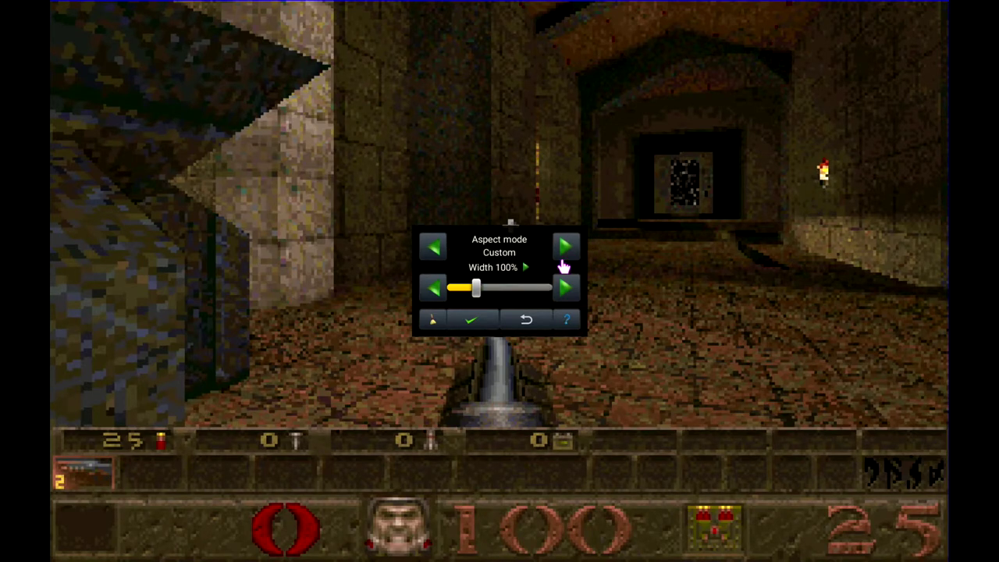
- Try a custom screen width of 80% and leave the size adjustment without applying it
{"action": "left_click", "coordinate": [433, 291]}
{"action": "left_click", "coordinate": [433, 290]}
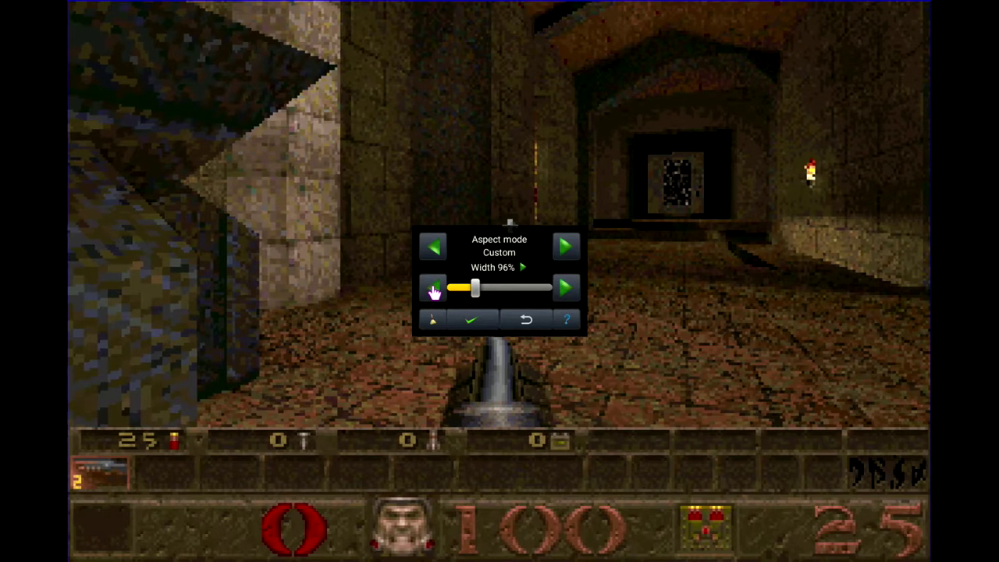
{"action": "left_click", "coordinate": [434, 290]}
{"action": "left_click", "coordinate": [435, 291]}
{"action": "left_click", "coordinate": [436, 290]}
{"action": "left_click", "coordinate": [436, 290]}
{"action": "left_click", "coordinate": [437, 290]}
{"action": "left_click", "coordinate": [440, 291]}
{"action": "left_click", "coordinate": [439, 290]}
{"action": "left_click", "coordinate": [439, 291]}
{"action": "left_click", "coordinate": [440, 291]}
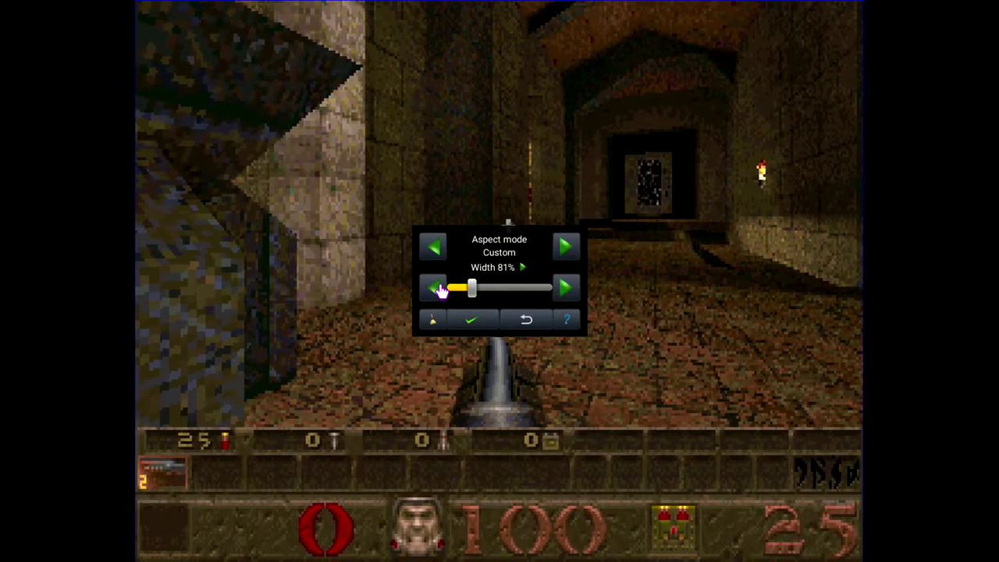
{"action": "left_click", "coordinate": [440, 291]}
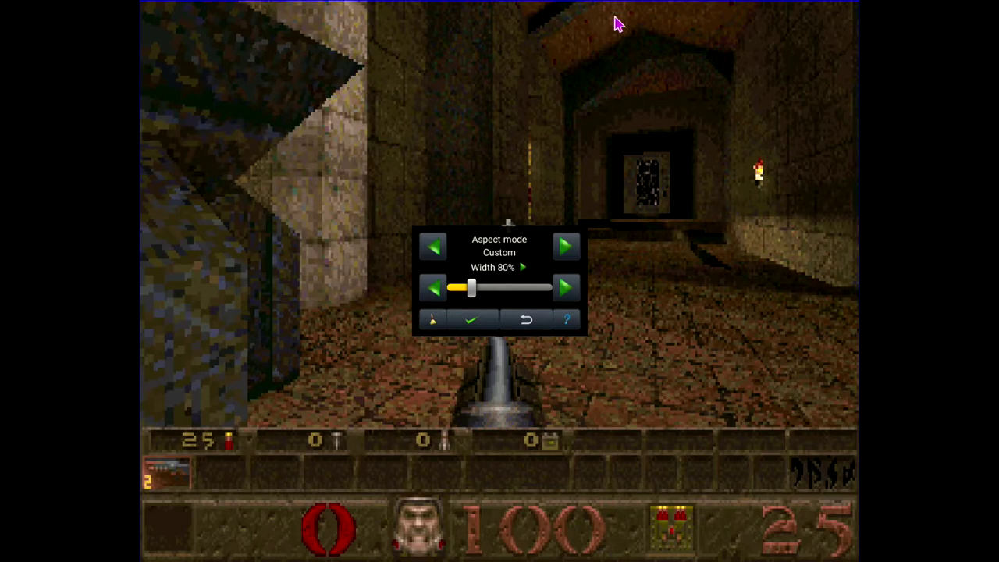
{"action": "left_click", "coordinate": [530, 325]}
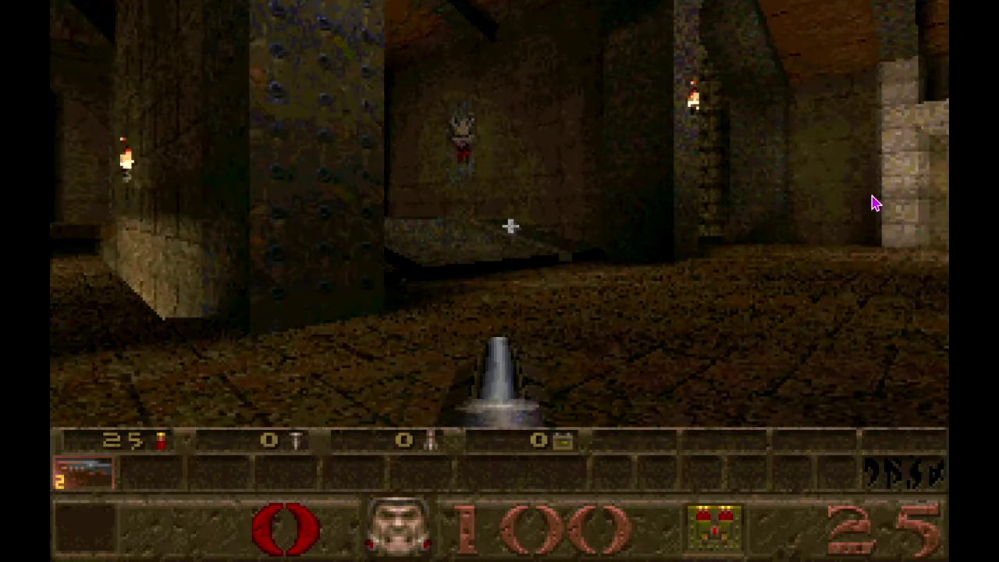
- Quit Quake from its main menu and confirm leaving to the DOS prompt
{"action": "key", "text": "Escape"}
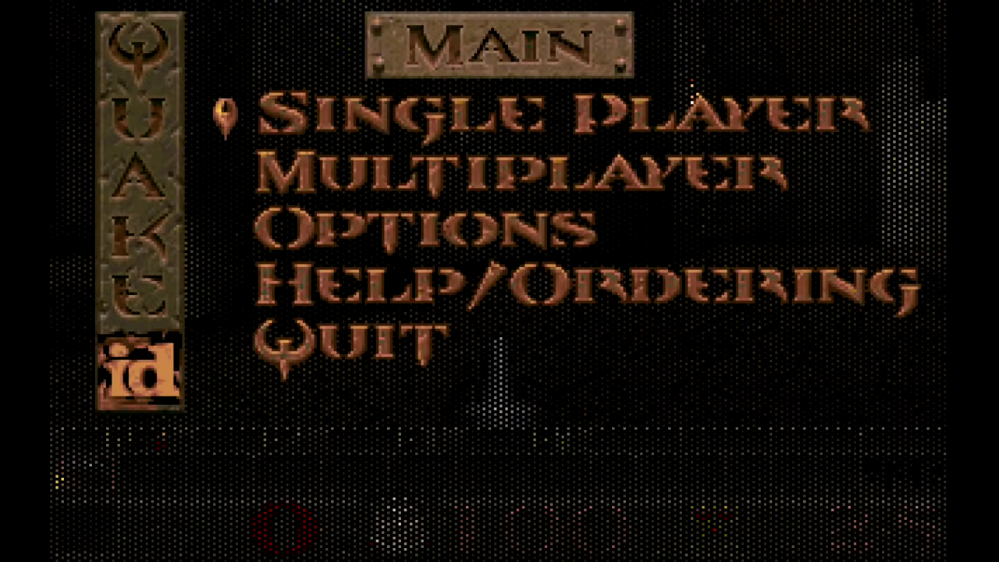
{"action": "key", "text": "Down"}
{"action": "key", "text": "Down"}
{"action": "key", "text": "Down"}
{"action": "key", "text": "Down"}
{"action": "key", "text": "Return"}
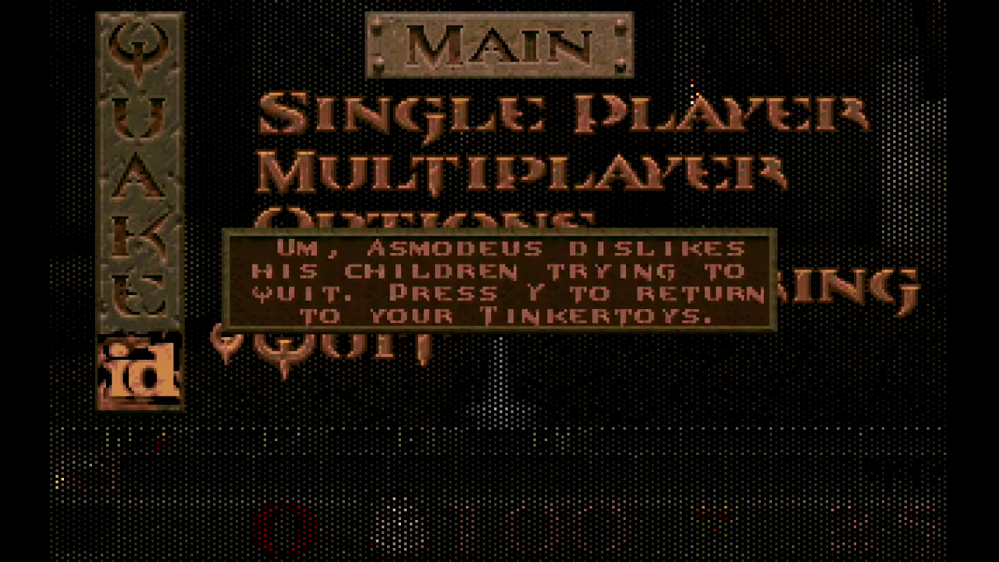
{"action": "key", "text": "y"}
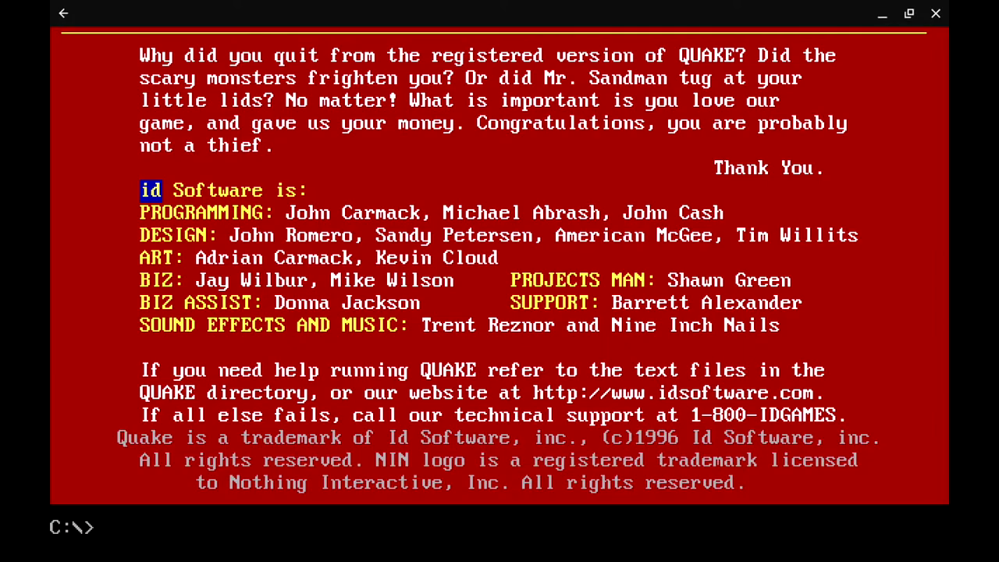
- Close the DOS session with the exit command to return to the games collection
{"action": "left_click", "coordinate": [63, 13]}
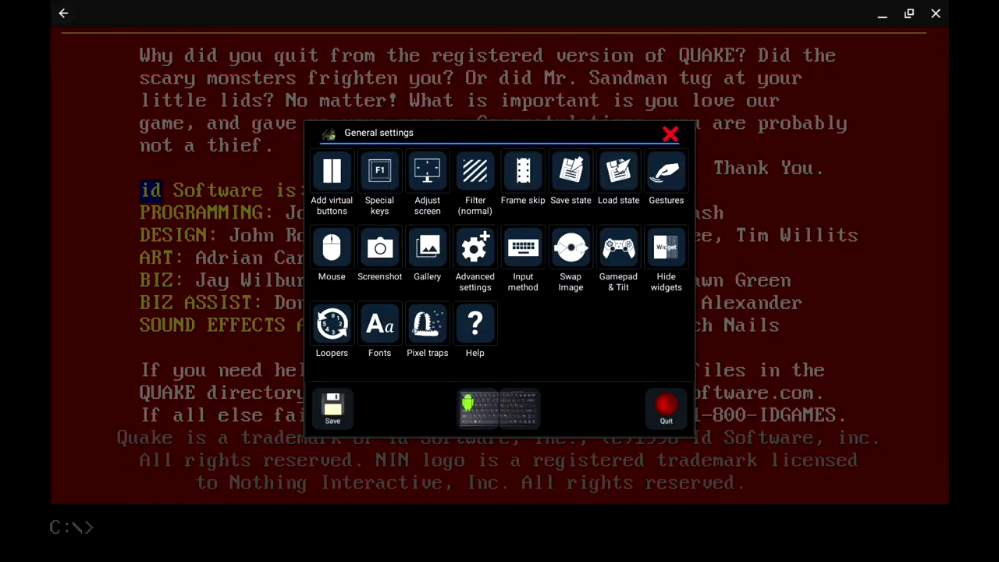
{"action": "key", "text": "Escape"}
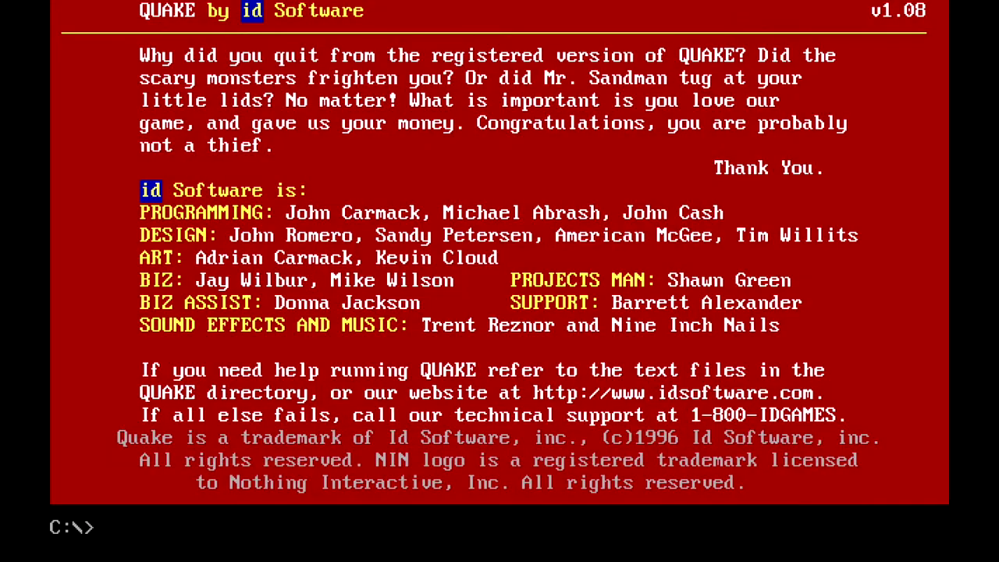
{"action": "type", "text": "exit"}
{"action": "key", "text": "Return"}
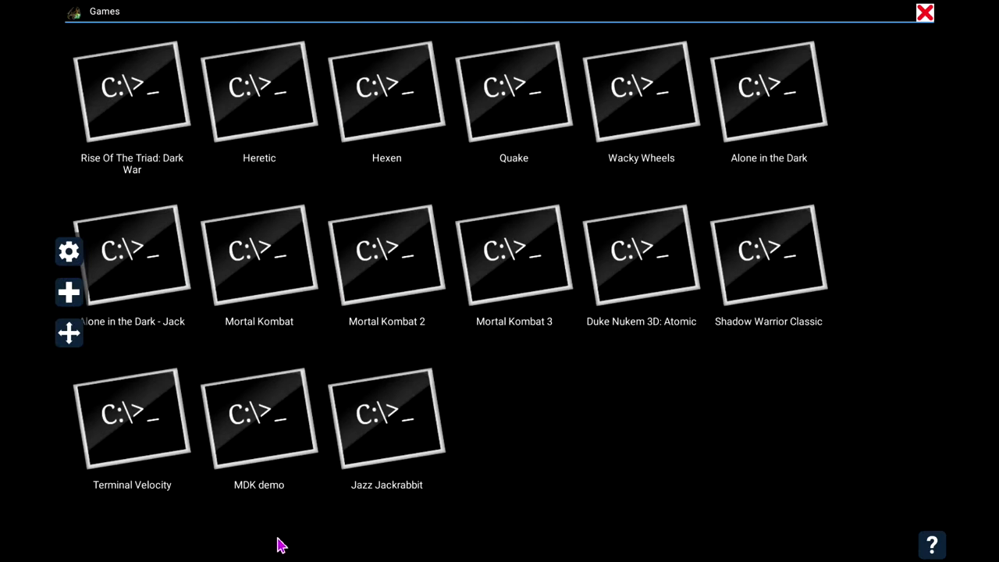
- Switch to the FX file manager and examine the GOG Galaxy, Zoom Platform and Steam game folders, including Steam's Quake folder
{"action": "mouse_move", "coordinate": [281, 555]}
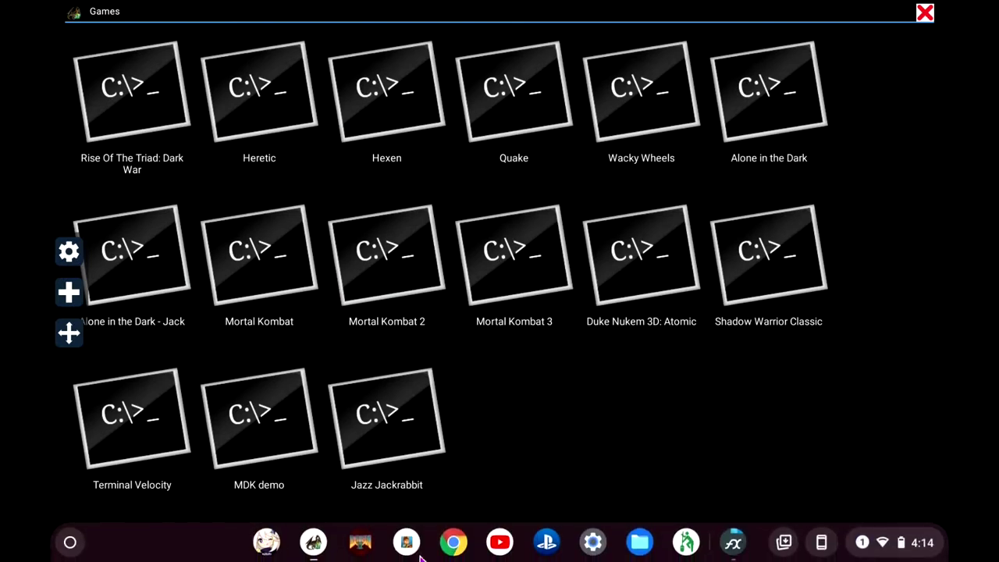
{"action": "left_click", "coordinate": [731, 542]}
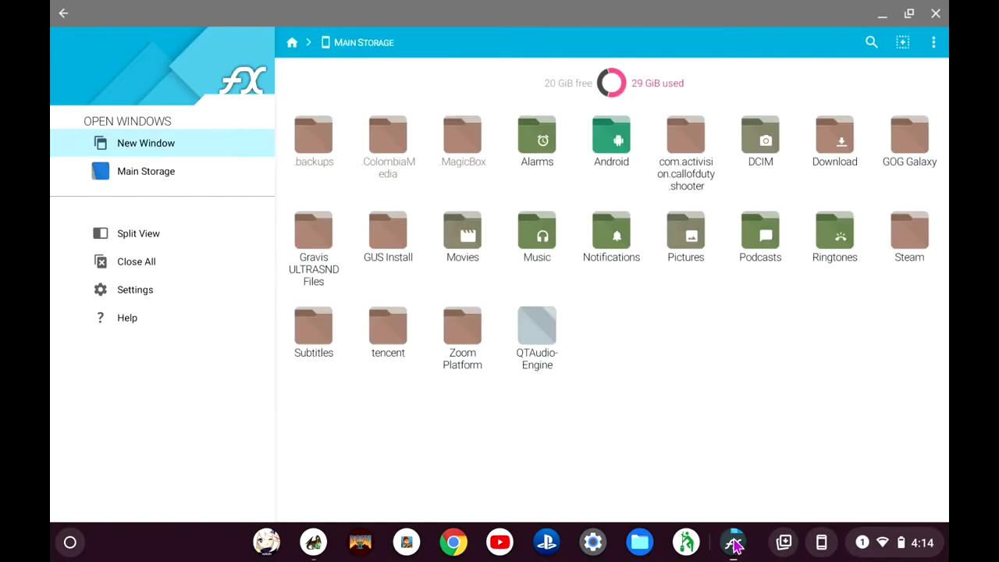
{"action": "key", "text": "XF86AudioRaiseVolume"}
{"action": "left_click", "coordinate": [907, 153]}
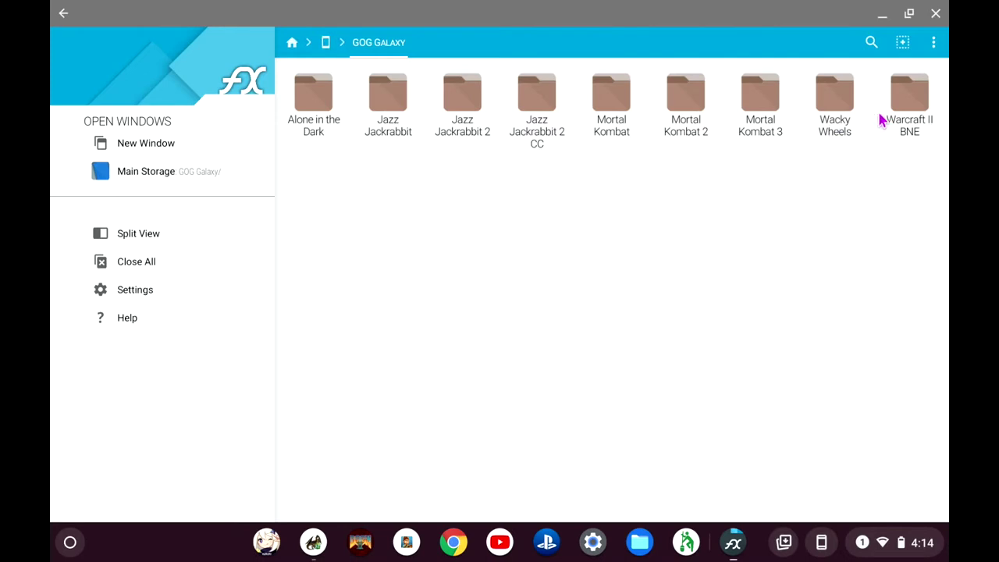
{"action": "left_click", "coordinate": [327, 45]}
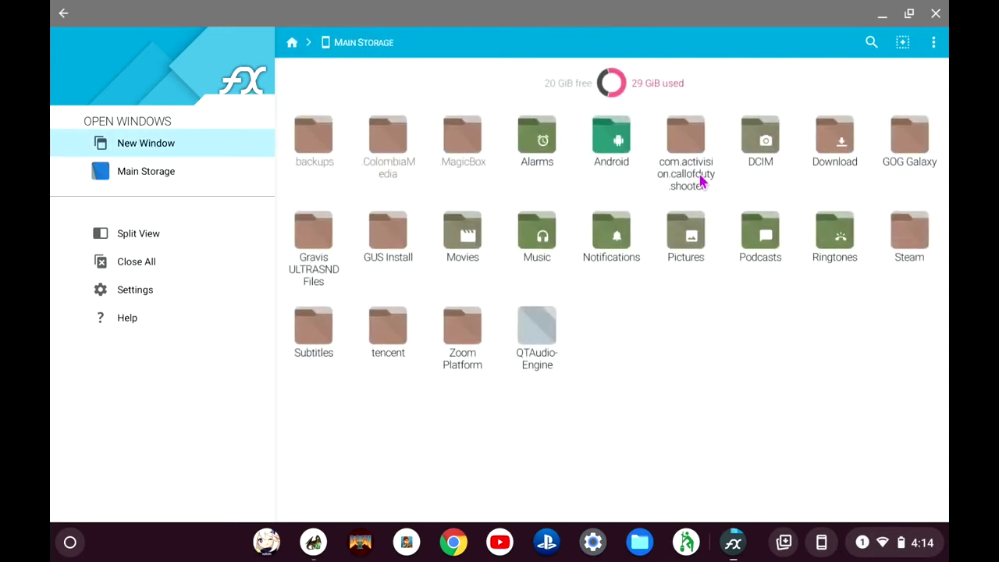
{"action": "left_click", "coordinate": [466, 329]}
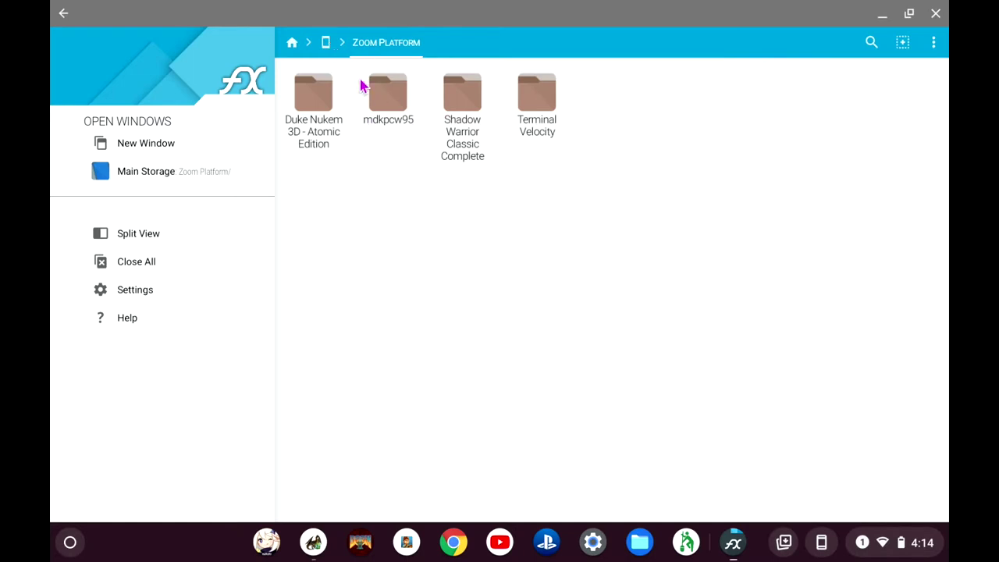
{"action": "left_click", "coordinate": [331, 42]}
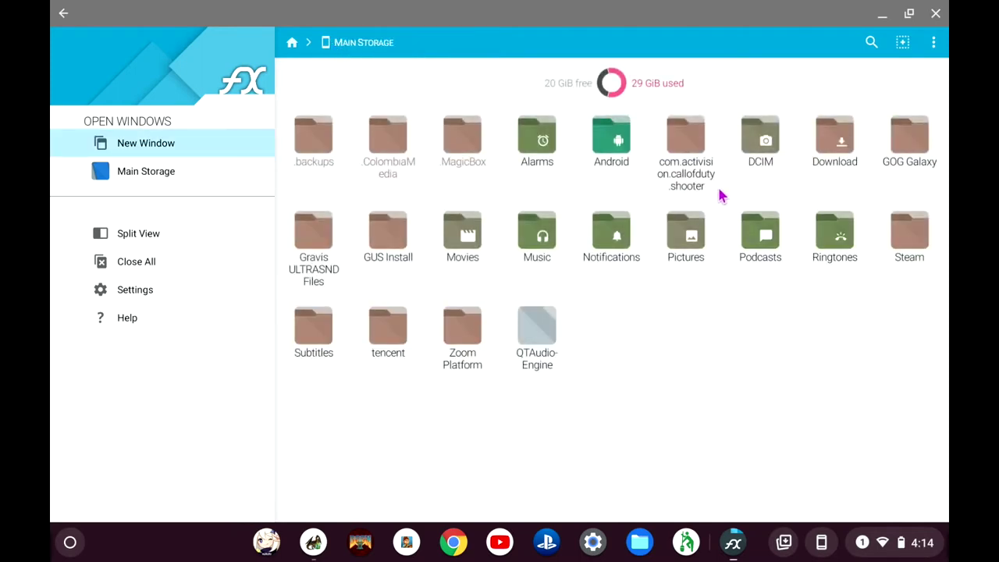
{"action": "left_click", "coordinate": [902, 239]}
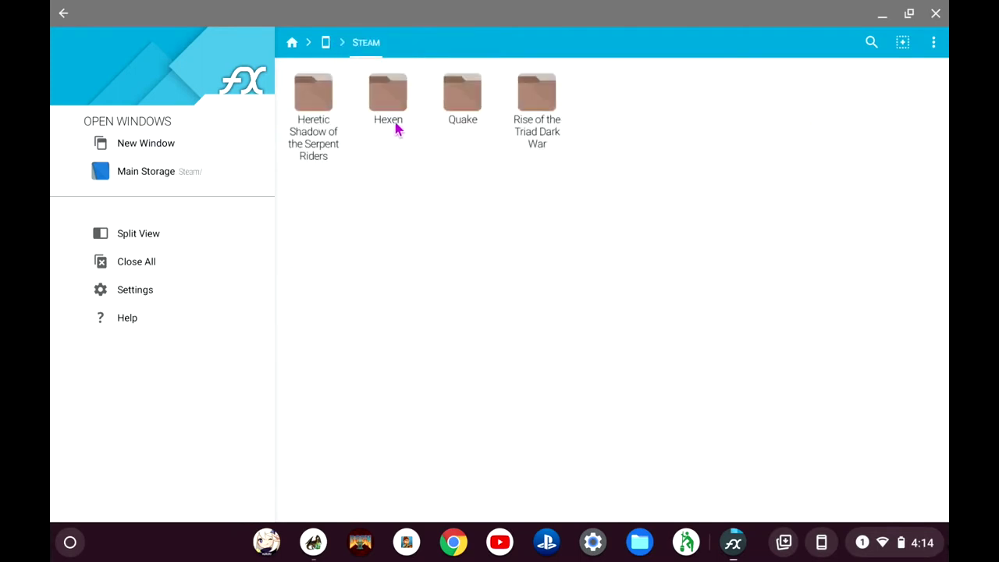
{"action": "left_click", "coordinate": [457, 104]}
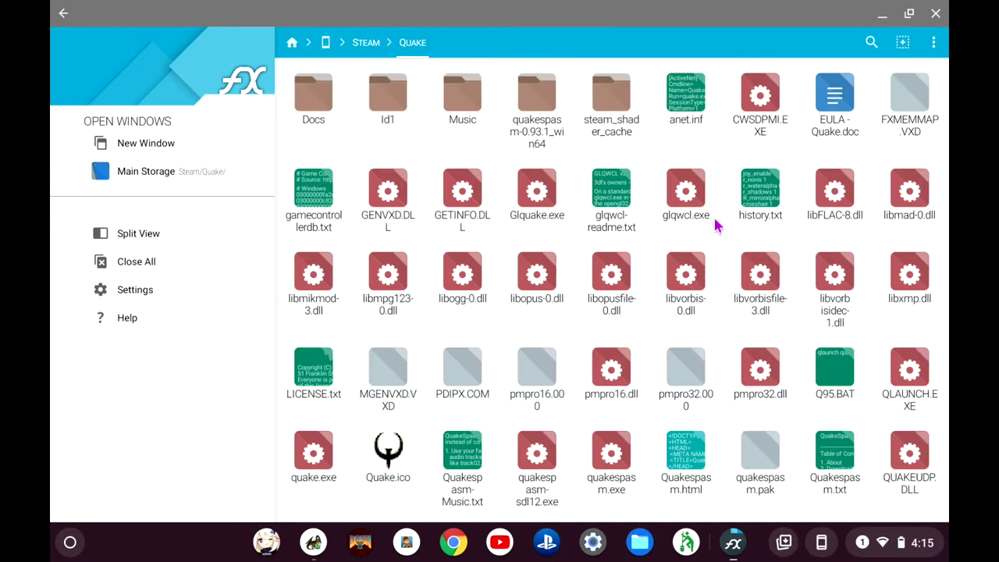
- Switch back to Magic DosBox and add a new game profile titled "Quake TEST"
{"action": "left_click", "coordinate": [312, 542]}
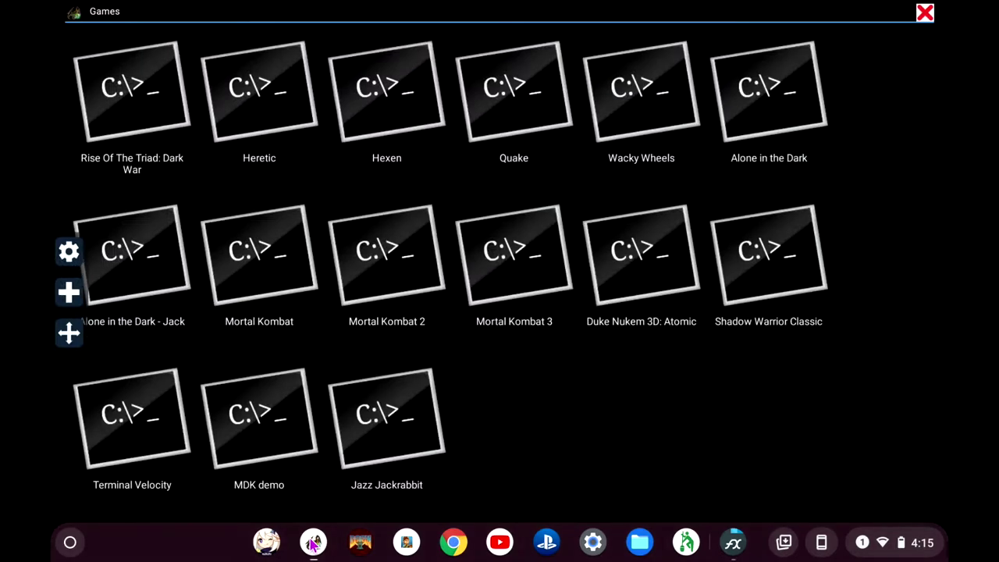
{"action": "left_click", "coordinate": [68, 295]}
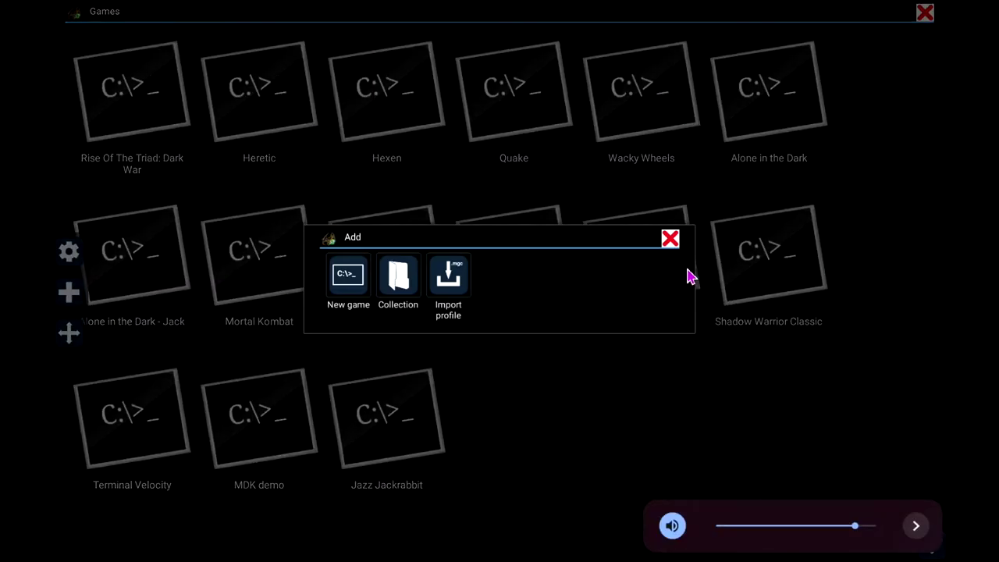
{"action": "left_click", "coordinate": [358, 284]}
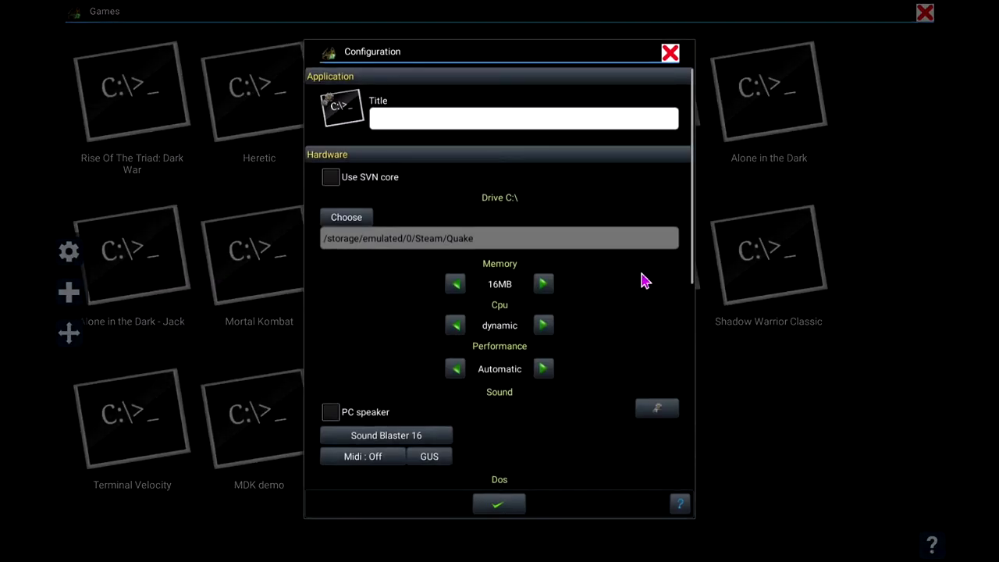
{"action": "left_click", "coordinate": [394, 117]}
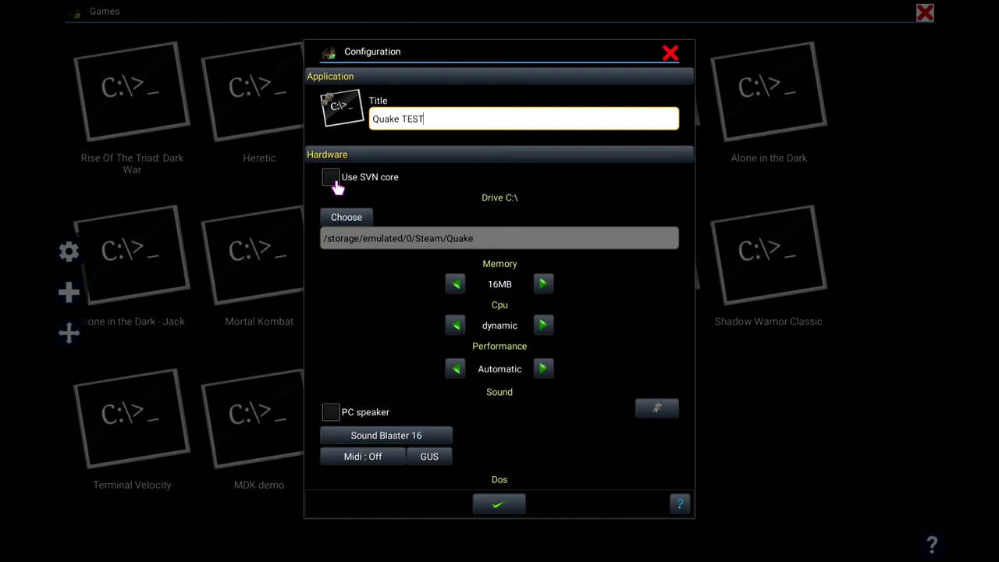
- Enable the SVN core and mount Steam's Quake folder as drive C for the Quake TEST profile
{"action": "left_click", "coordinate": [348, 223]}
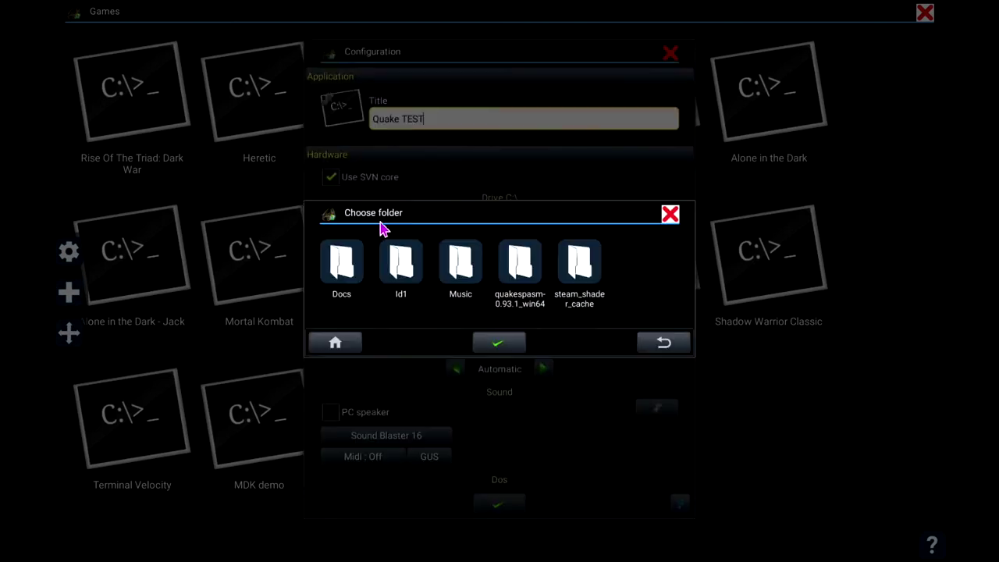
{"action": "left_click", "coordinate": [338, 349]}
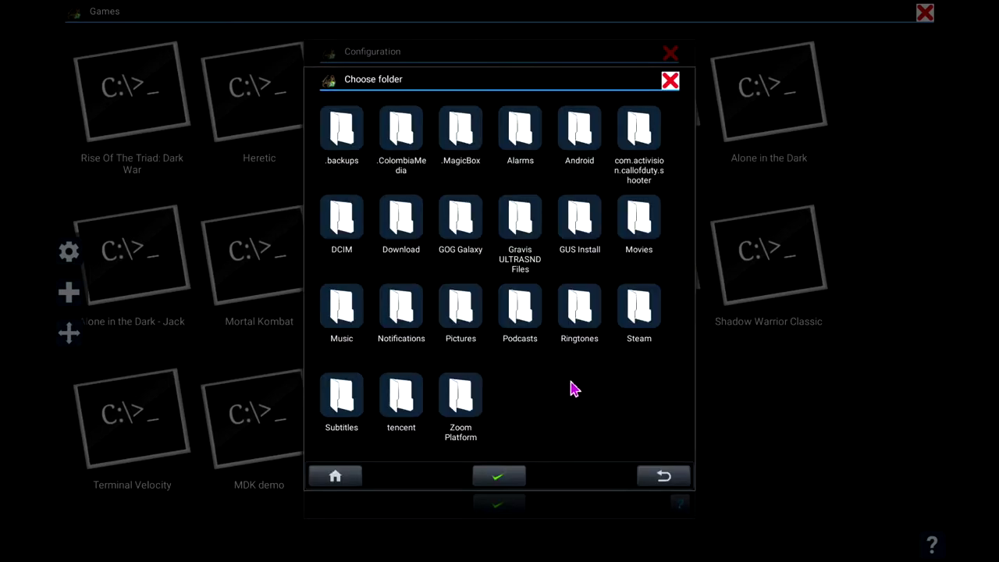
{"action": "left_click", "coordinate": [647, 323]}
{"action": "left_click", "coordinate": [458, 269]}
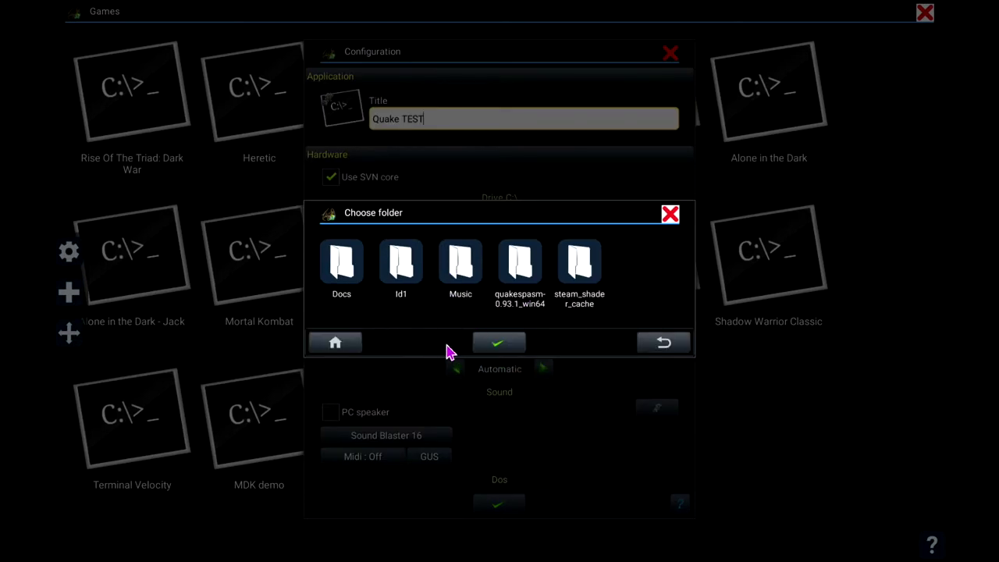
{"action": "left_click", "coordinate": [506, 345]}
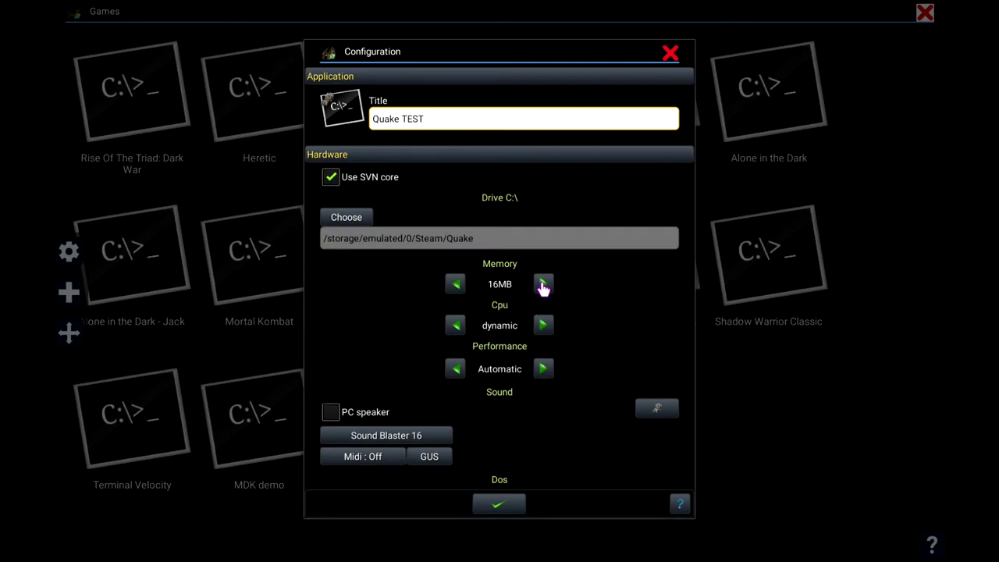
- Set the profile's memory to 64MB, the CPU to auto and the performance to maximum cycles
{"action": "left_click", "coordinate": [543, 285]}
{"action": "left_click", "coordinate": [543, 285]}
{"action": "left_click", "coordinate": [543, 326]}
{"action": "left_click", "coordinate": [545, 370]}
{"action": "left_click", "coordinate": [458, 368]}
{"action": "left_click", "coordinate": [544, 369]}
{"action": "left_click", "coordinate": [544, 370]}
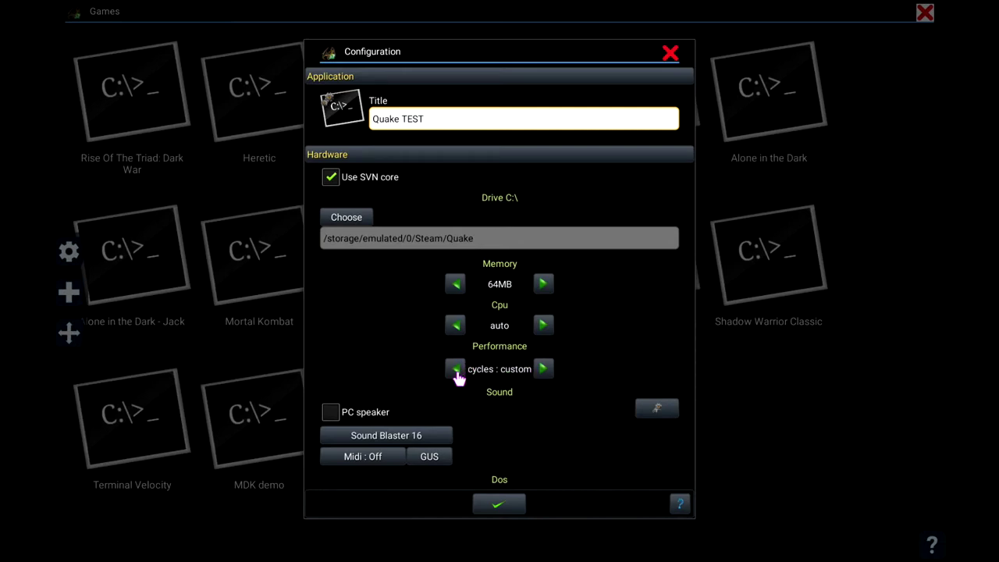
{"action": "left_click", "coordinate": [456, 372]}
{"action": "left_click", "coordinate": [546, 371]}
- Open the joystick emulation choices and confirm native 2-axis joystick emulation for the profile
{"action": "scroll", "coordinate": [568, 374], "scroll_direction": "down", "scroll_amount": 5}
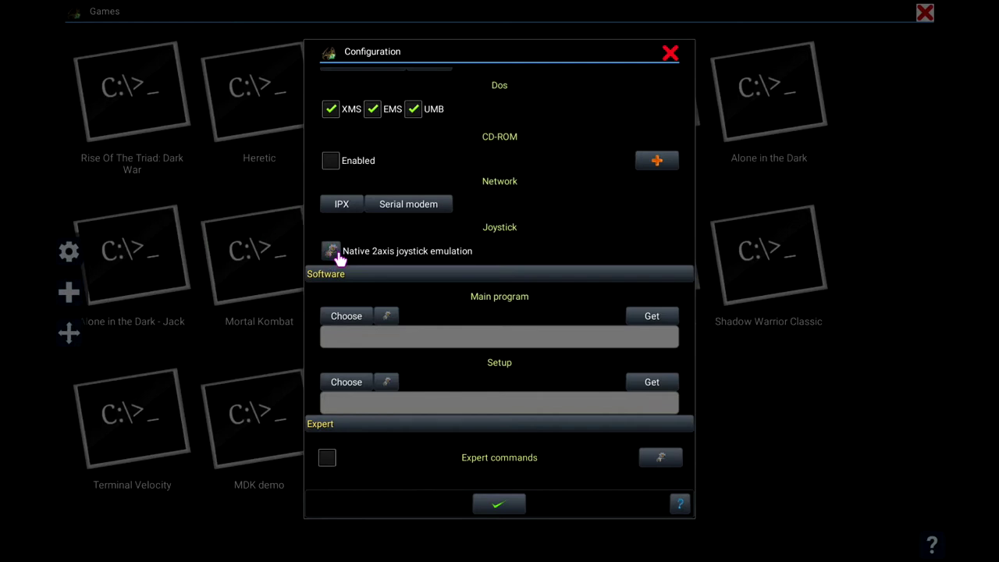
{"action": "left_click", "coordinate": [331, 254]}
{"action": "left_click", "coordinate": [345, 268]}
{"action": "left_click", "coordinate": [507, 333]}
- Browse the Quake folder's executables without assigning a main program, and save the Quake TEST profile
{"action": "left_click", "coordinate": [344, 322]}
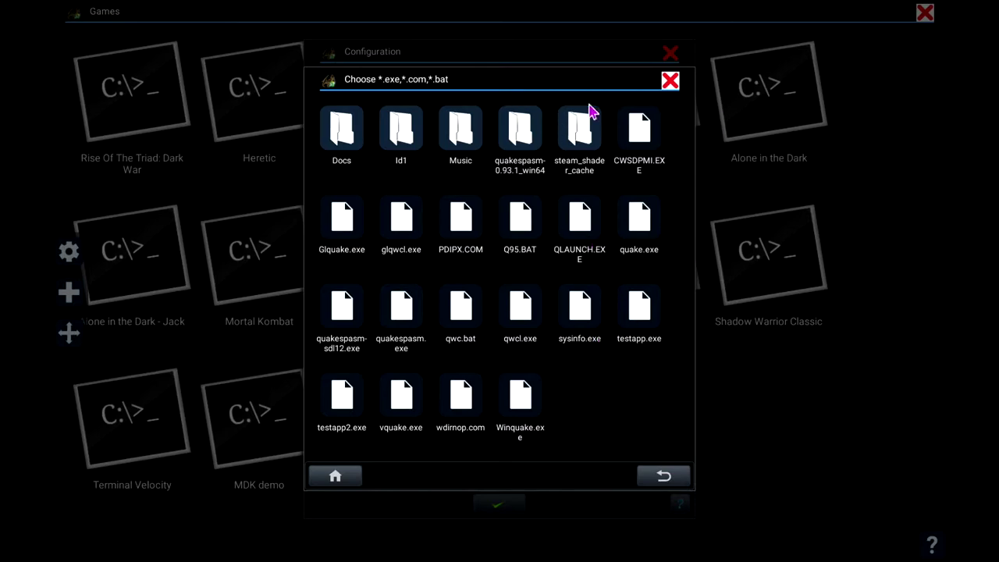
{"action": "left_click", "coordinate": [669, 84]}
{"action": "scroll", "coordinate": [574, 331], "scroll_direction": "down", "scroll_amount": 5}
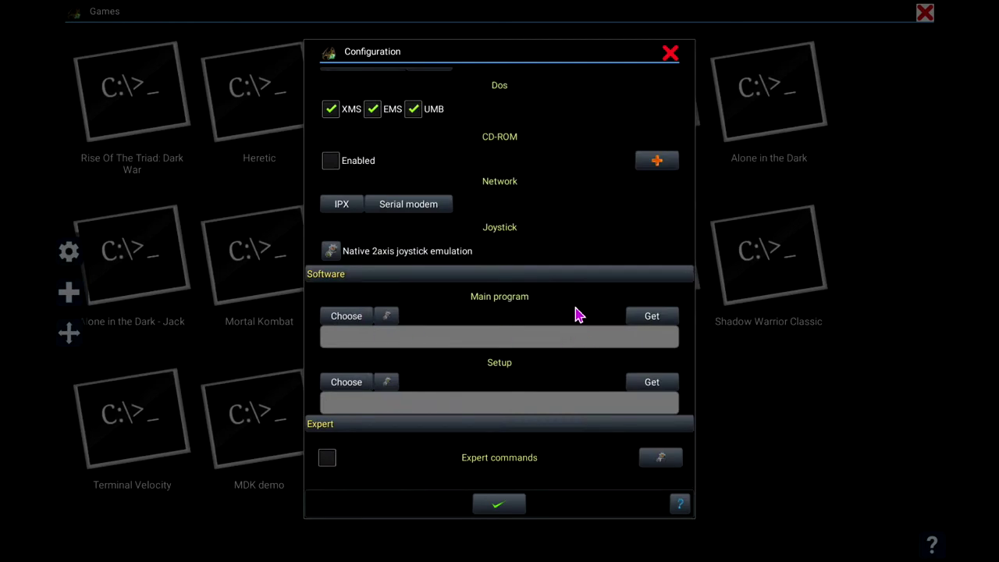
{"action": "left_click", "coordinate": [499, 505]}
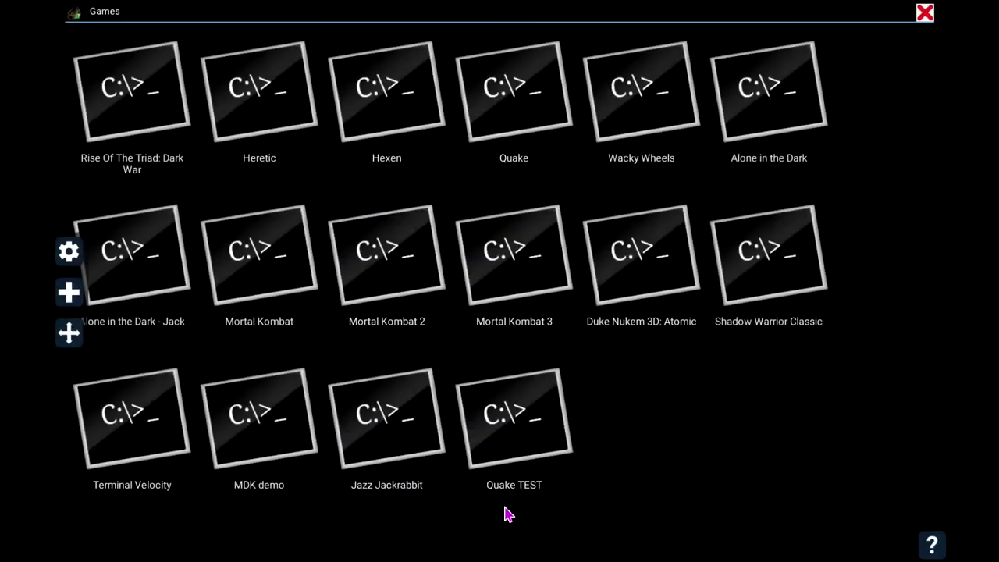
- Reopen the Quake TEST profile for editing, review its hardware and software settings, and close it without changes
{"action": "left_click", "coordinate": [525, 443]}
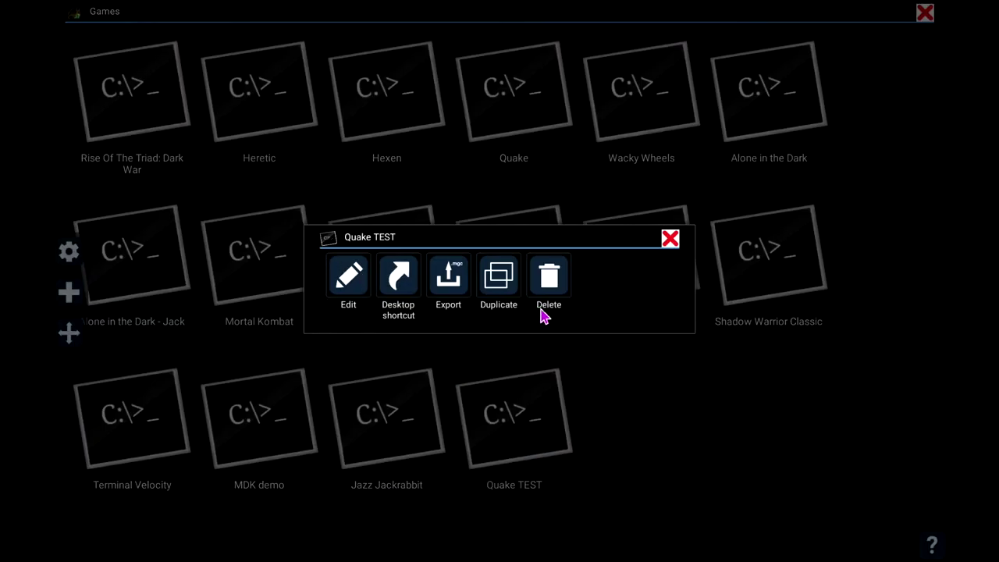
{"action": "left_click", "coordinate": [346, 285]}
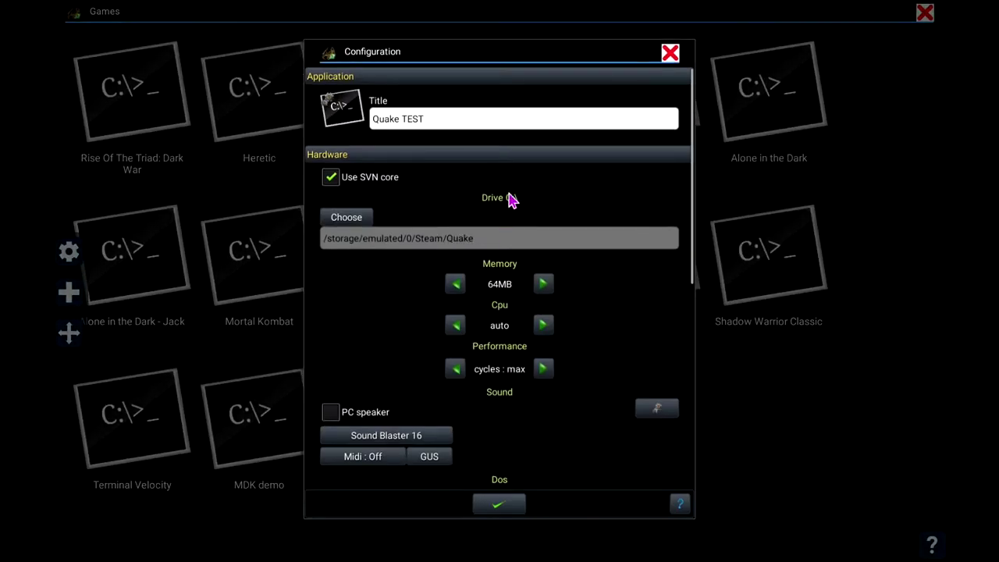
{"action": "scroll", "coordinate": [517, 199], "scroll_direction": "down", "scroll_amount": 5}
{"action": "scroll", "coordinate": [521, 220], "scroll_direction": "up", "scroll_amount": 5}
{"action": "scroll", "coordinate": [523, 221], "scroll_direction": "down", "scroll_amount": 5}
{"action": "scroll", "coordinate": [525, 223], "scroll_direction": "up", "scroll_amount": 5}
{"action": "scroll", "coordinate": [526, 222], "scroll_direction": "down", "scroll_amount": 5}
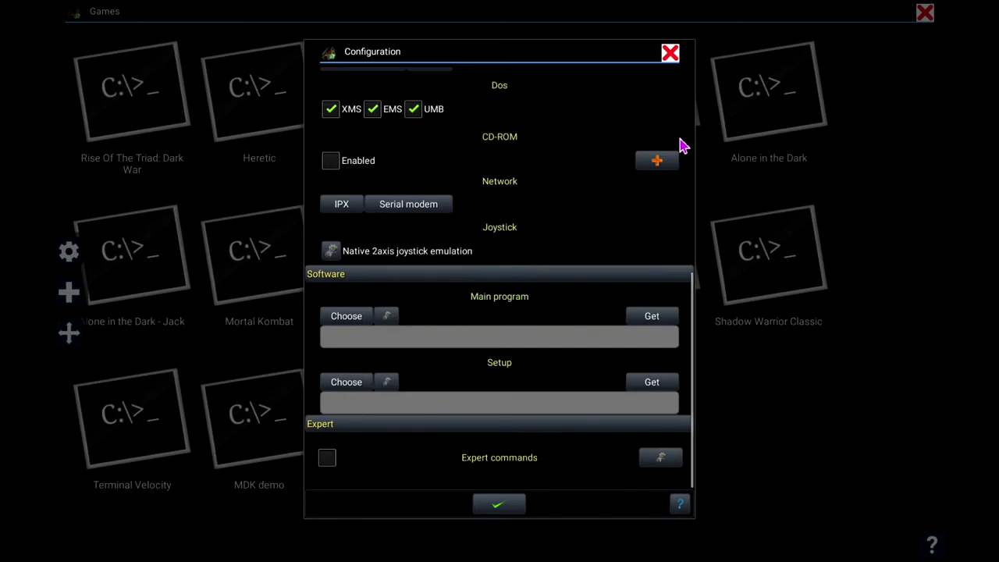
{"action": "left_click", "coordinate": [665, 58]}
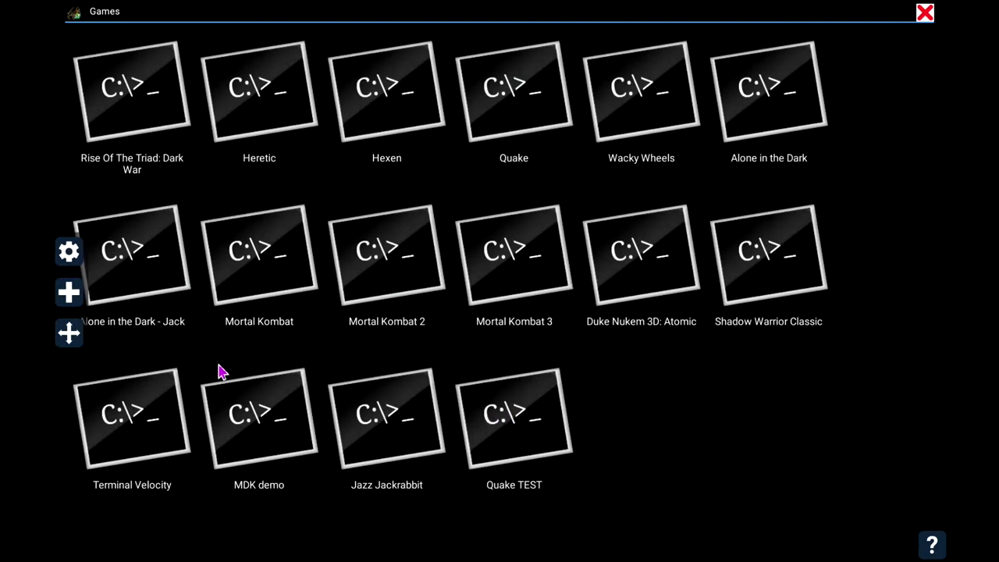
- Launch the Quake TEST profile, read the General Settings and Pixel trap help pages, and close the help
{"action": "left_click", "coordinate": [507, 425]}
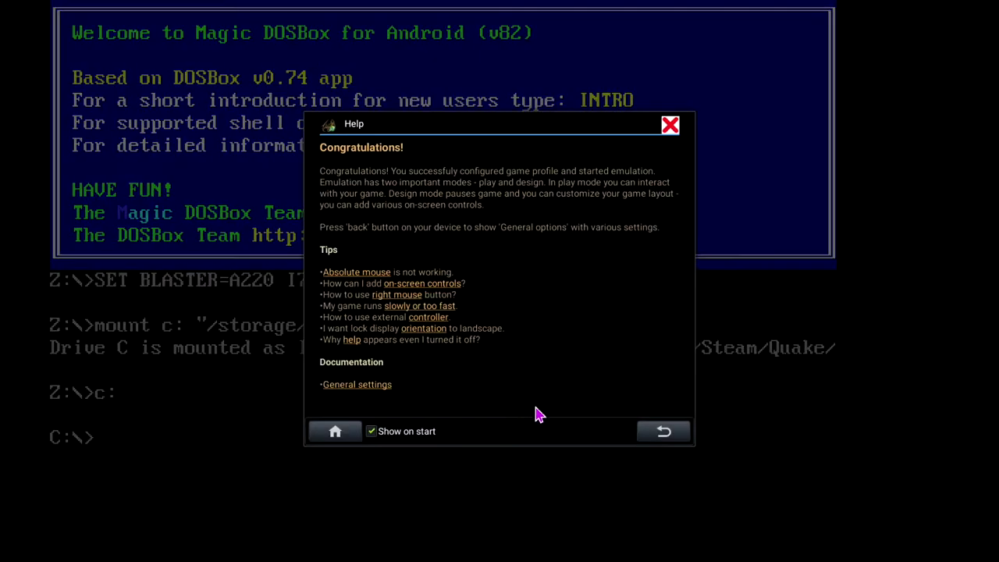
{"action": "key", "text": "XF86AudioRaiseVolume"}
{"action": "left_click", "coordinate": [390, 383]}
{"action": "scroll", "coordinate": [337, 210], "scroll_direction": "down", "scroll_amount": 3}
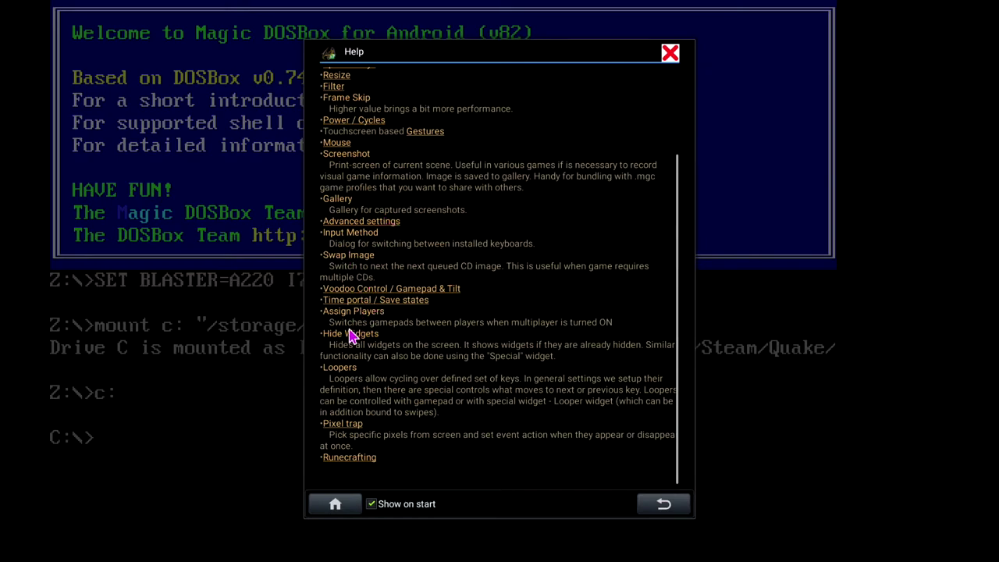
{"action": "left_click", "coordinate": [348, 428]}
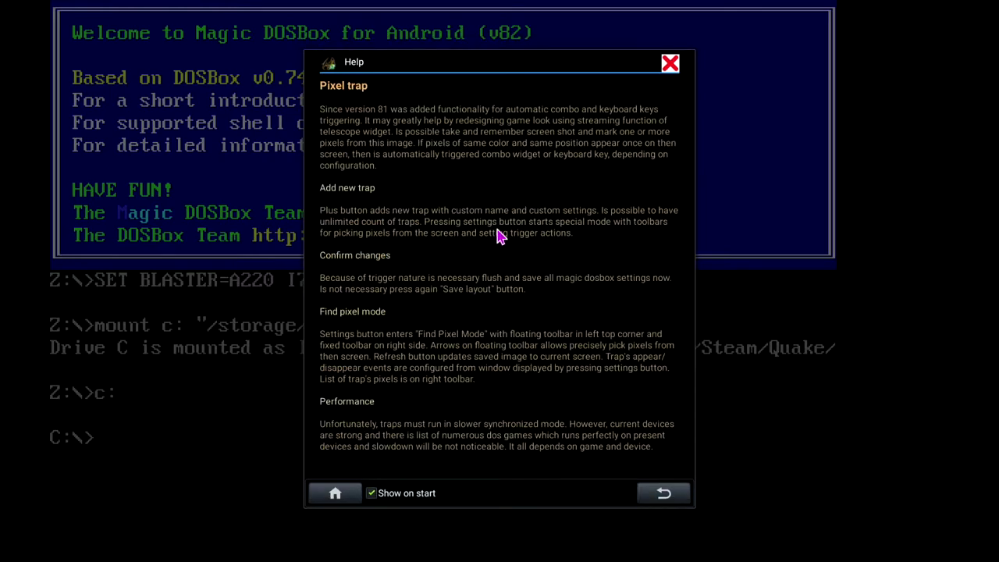
{"action": "left_click", "coordinate": [669, 66]}
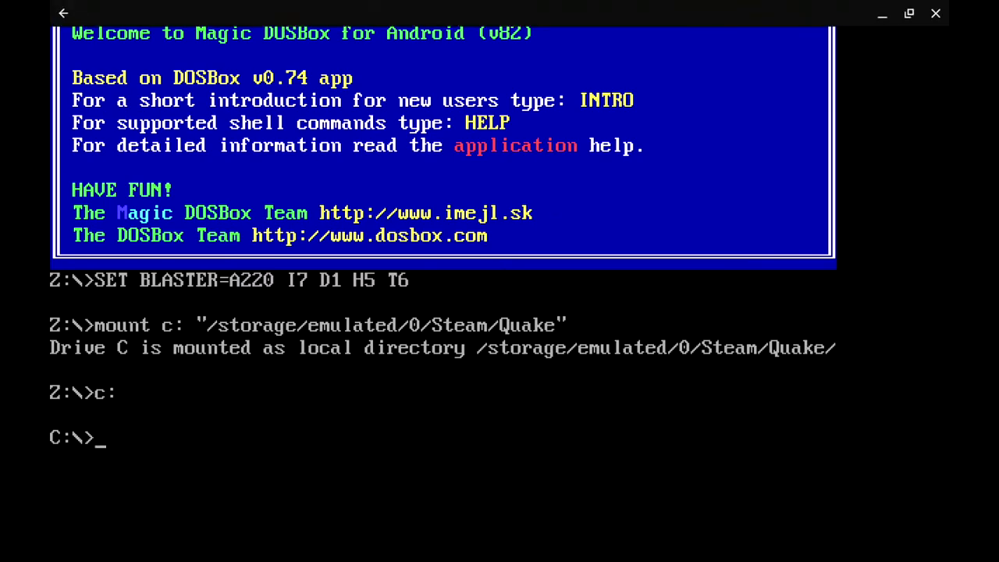
- Reopen the help from the in-session general settings, go back to its opening page, and close it
{"action": "left_click", "coordinate": [63, 13]}
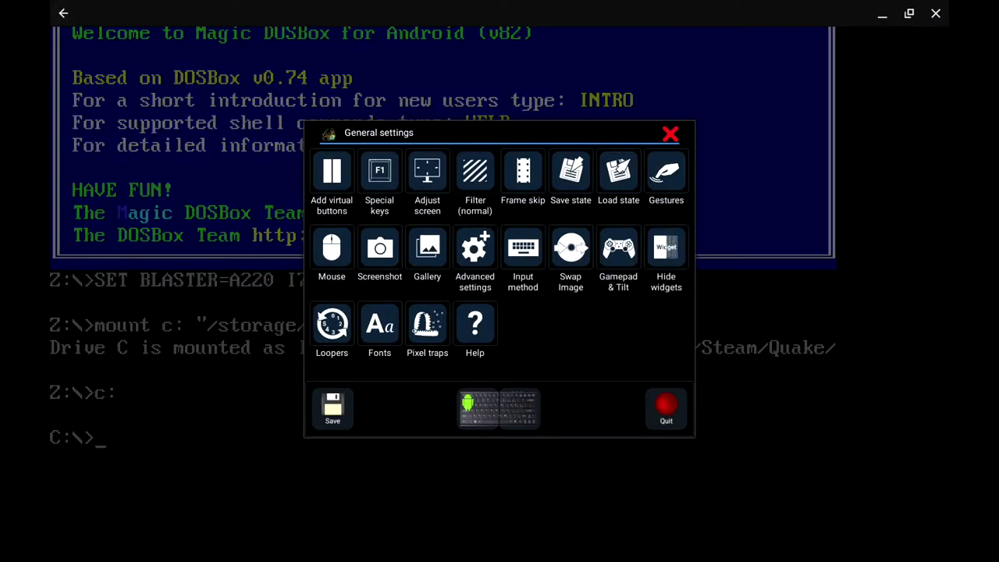
{"action": "left_click", "coordinate": [485, 341]}
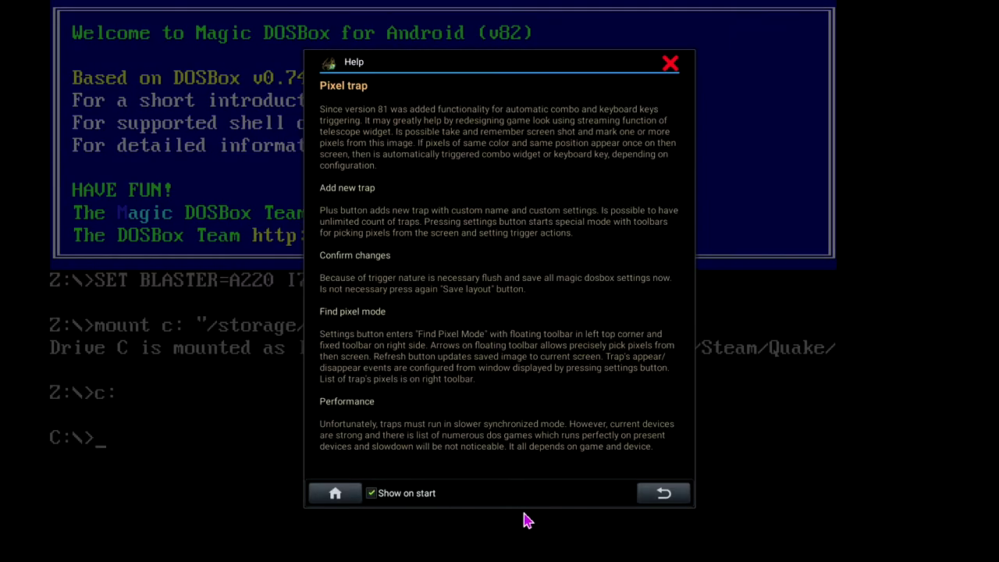
{"action": "left_click", "coordinate": [661, 503]}
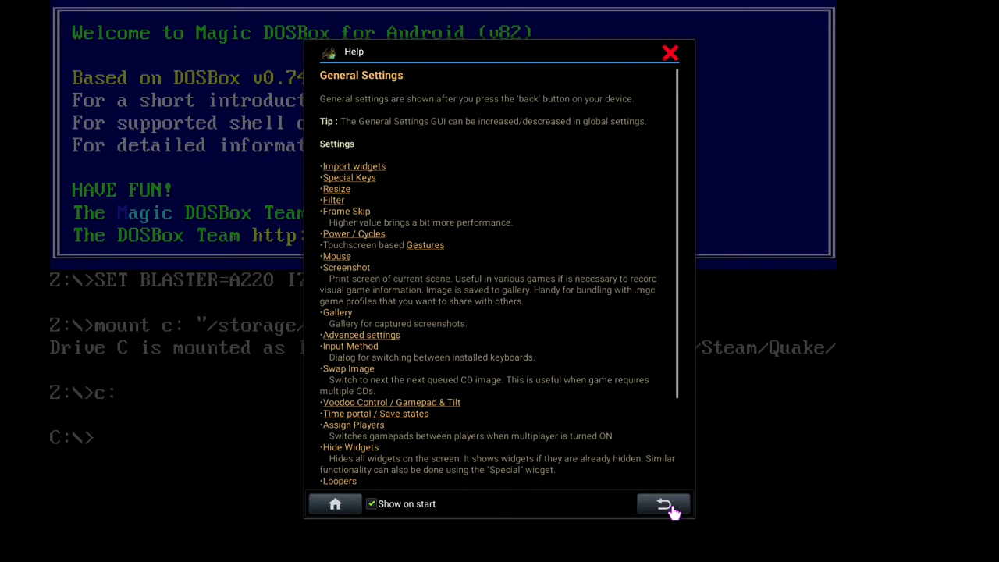
{"action": "left_click", "coordinate": [665, 504]}
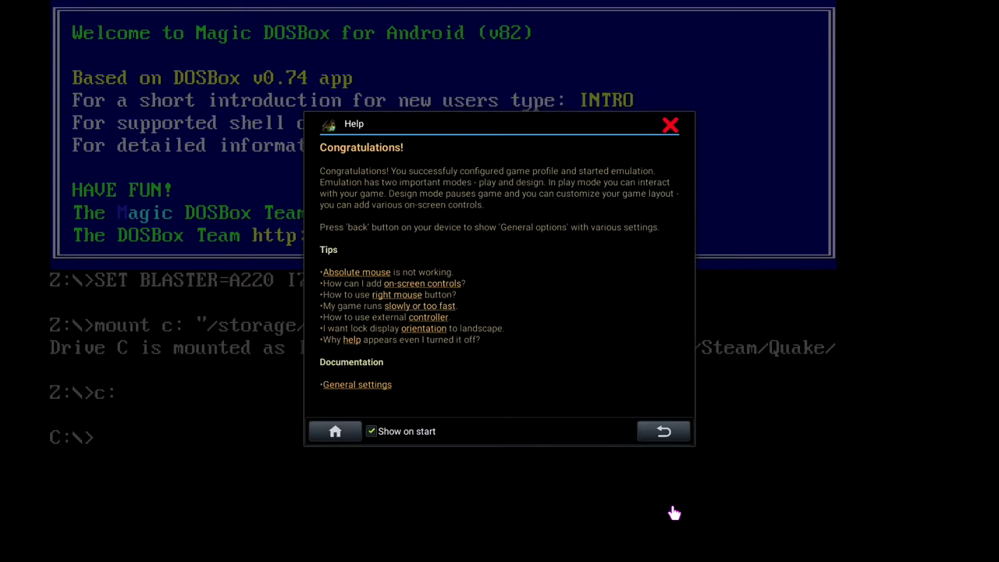
{"action": "left_click", "coordinate": [671, 127]}
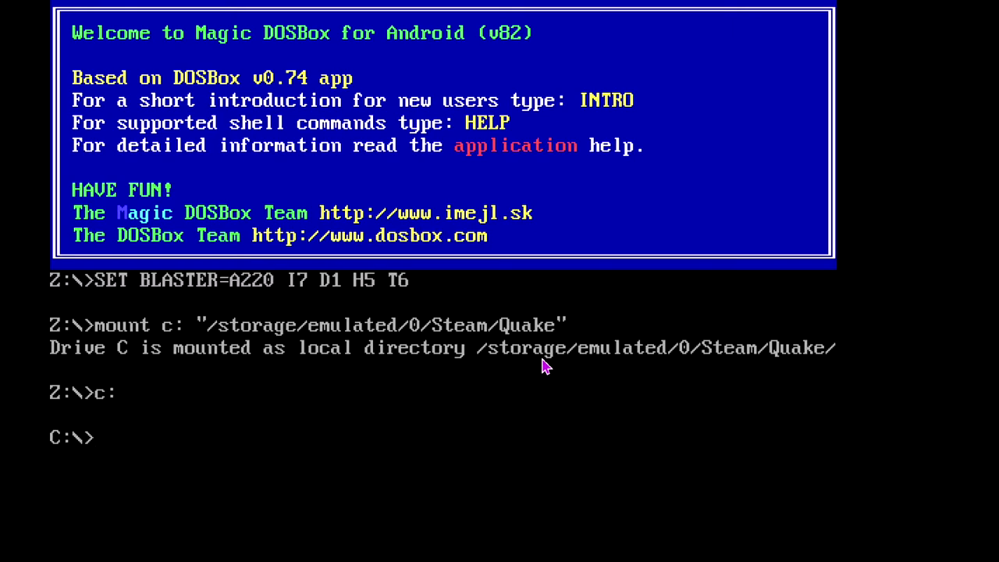
- List the contents of drive C with dir and in wide format with dir/w
{"action": "type", "text": "dir"}
{"action": "key", "text": "Return"}
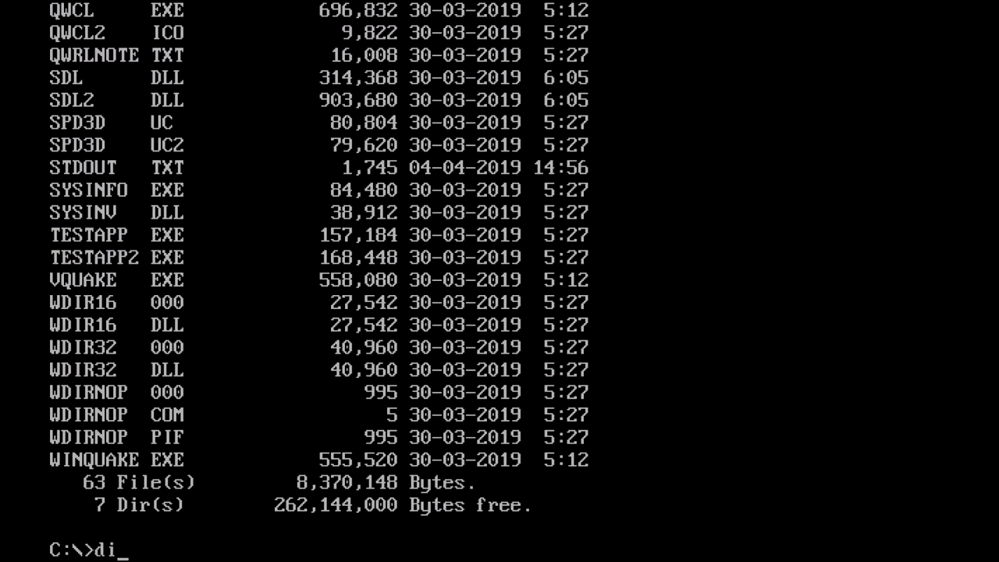
{"action": "key", "text": "Return"}
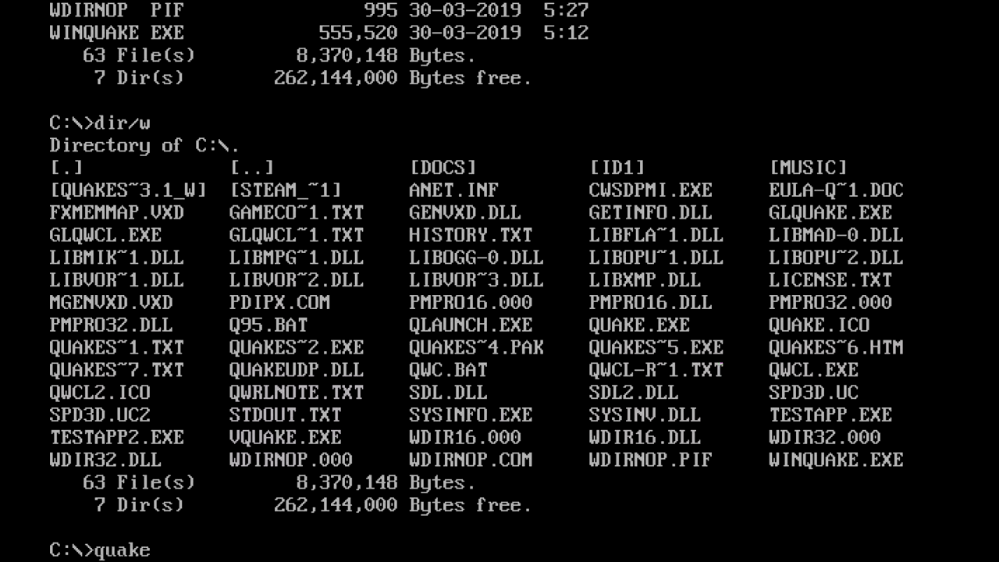
- Run quake from the DOS prompt, dismiss the startup notice, and start a new single-player game
{"action": "key", "text": "Return"}
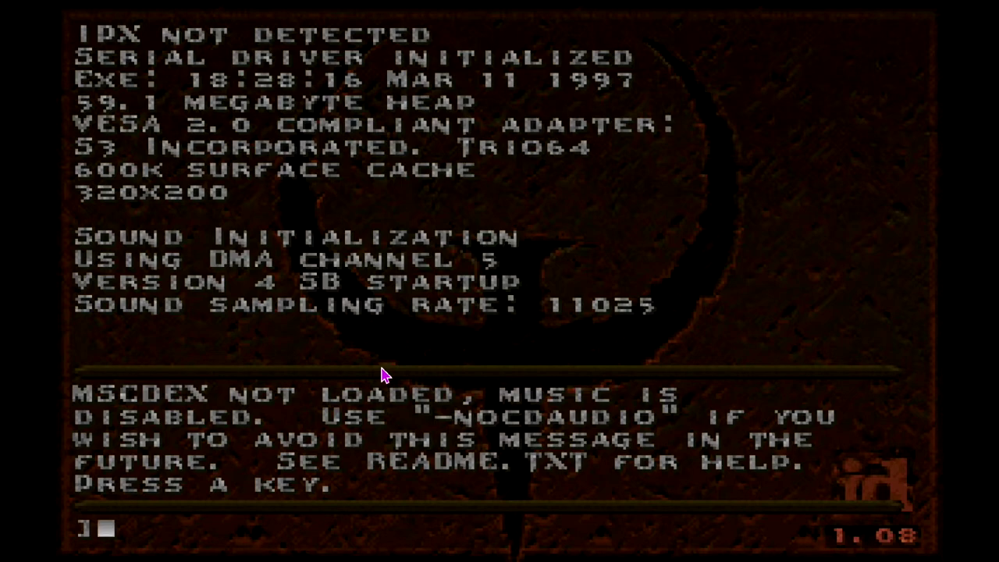
{"action": "key", "text": "Return"}
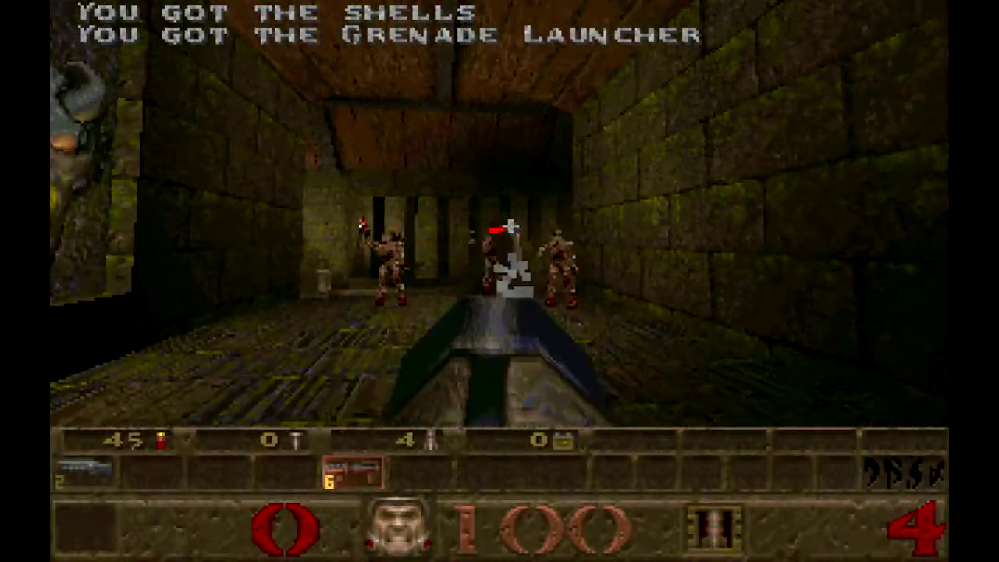
{"action": "key", "text": "Escape"}
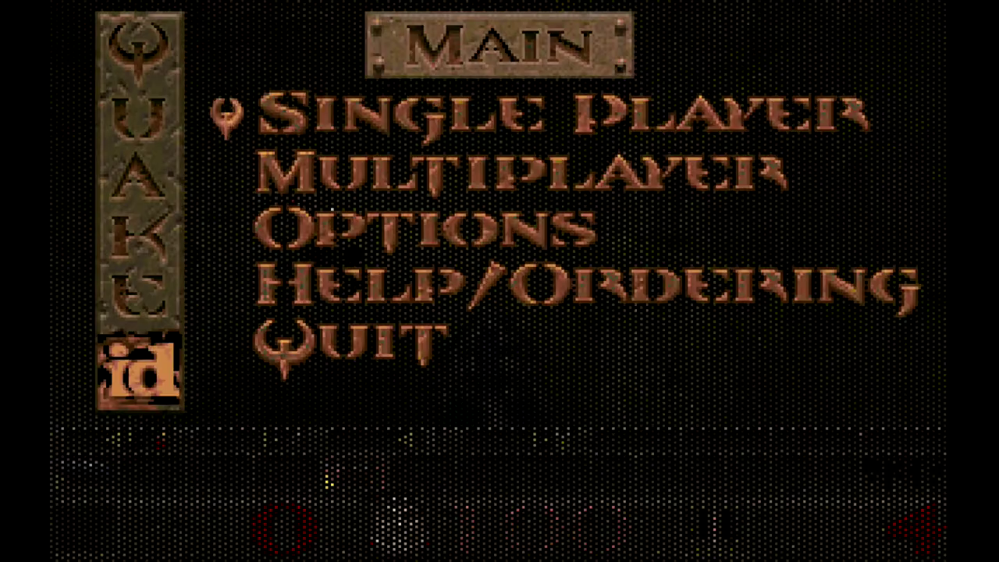
{"action": "key", "text": "Return"}
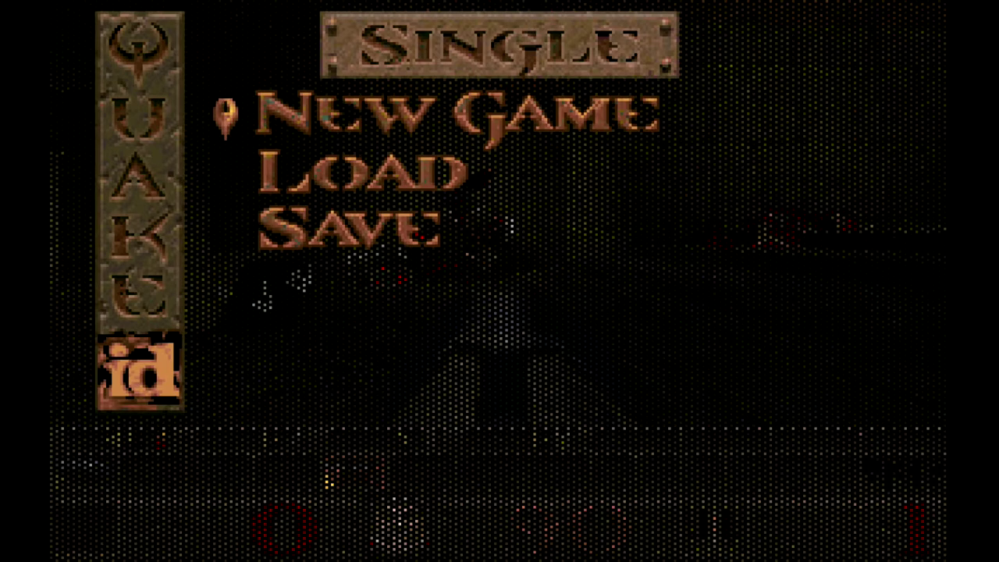
{"action": "key", "text": "Return"}
- Walk and turn the player through the starting hall to test the keyboard movement
{"action": "key", "text": "Left"}
{"action": "key", "text": "Right"}
{"action": "key", "text": "Up"}
{"action": "key", "text": "Left"}
{"action": "key", "text": "Right"}
{"action": "key", "text": "Up"}
{"action": "key", "text": "Right"}
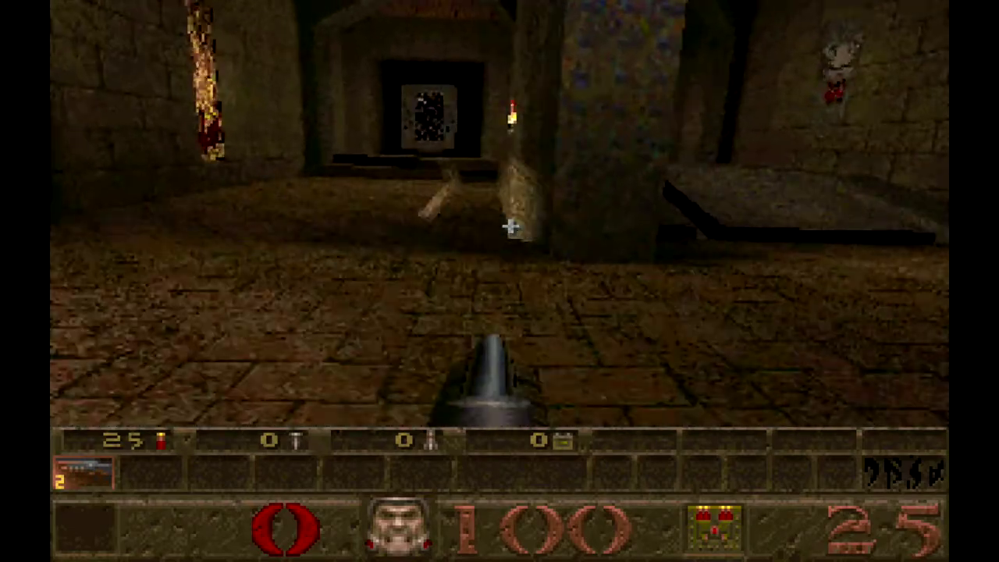
{"action": "key", "text": "Up"}
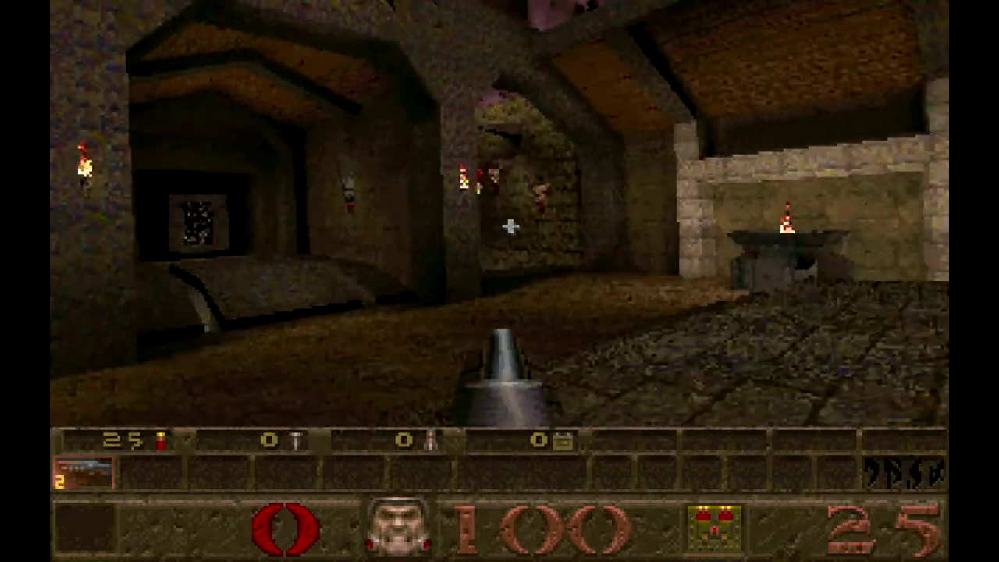
- Review Quake's key assignments under Customize Controls and the other game options, and return to playing
{"action": "key", "text": "Escape"}
{"action": "key", "text": "Down"}
{"action": "key", "text": "Down"}
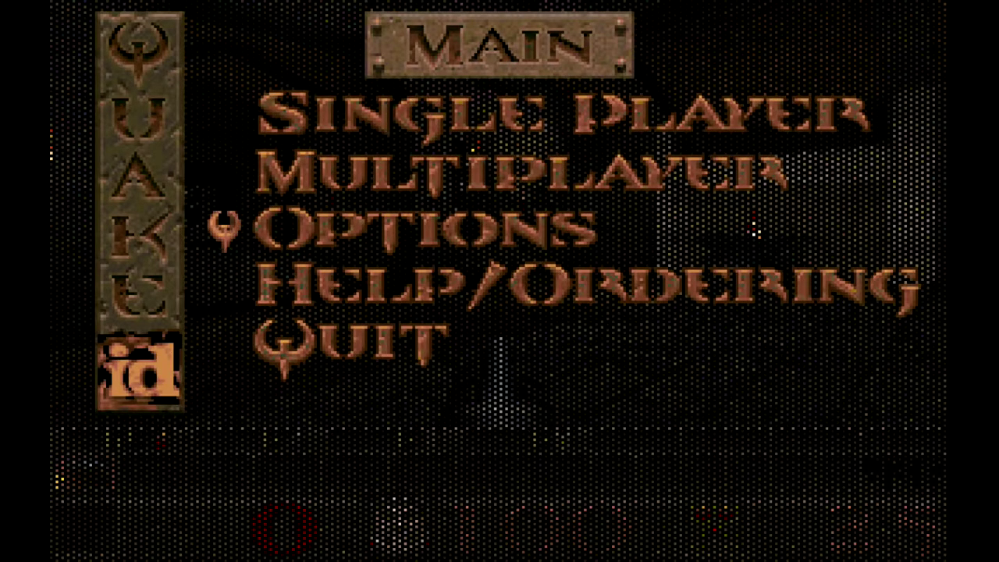
{"action": "key", "text": "Return"}
{"action": "key", "text": "Return"}
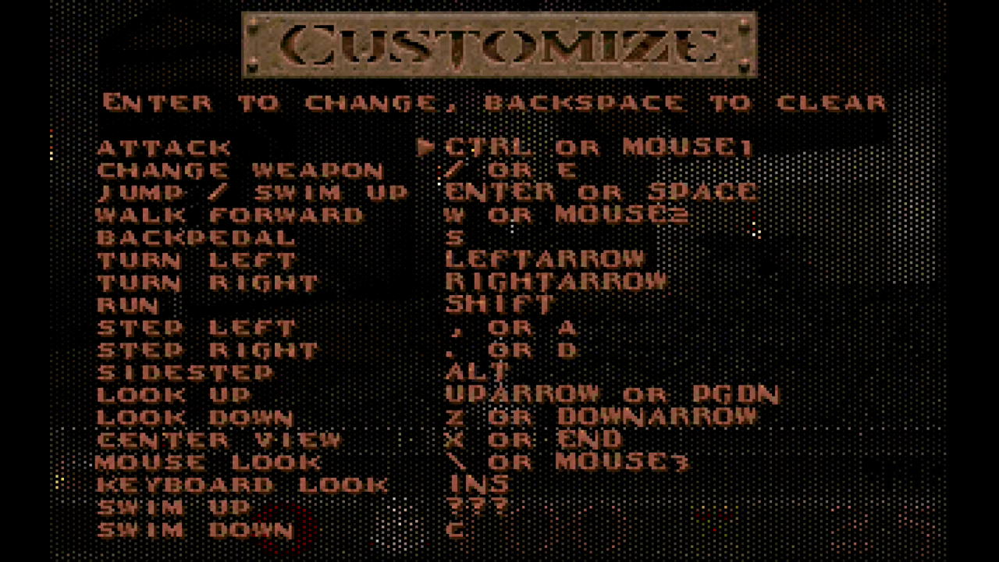
{"action": "key", "text": "Escape"}
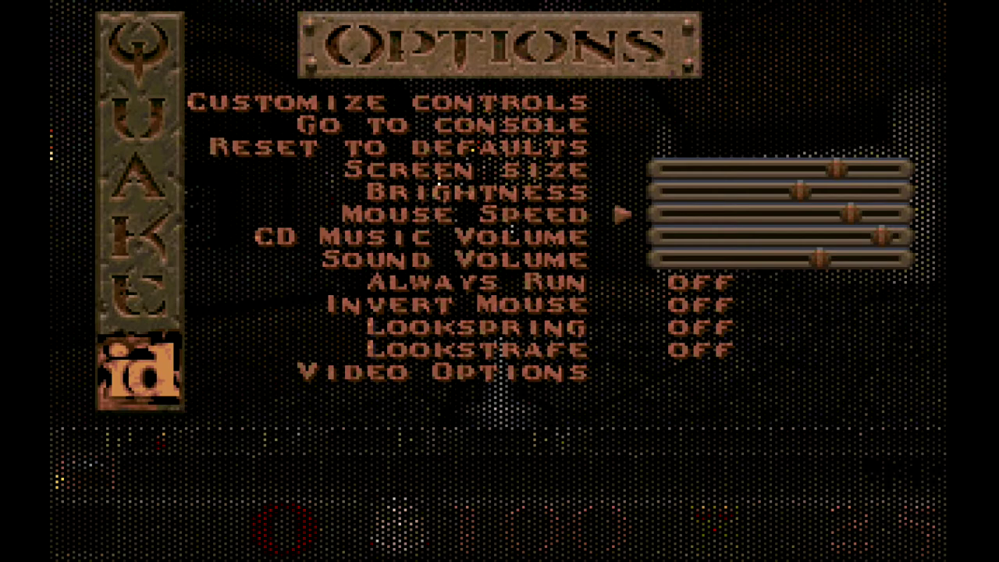
{"action": "key", "text": "Escape"}
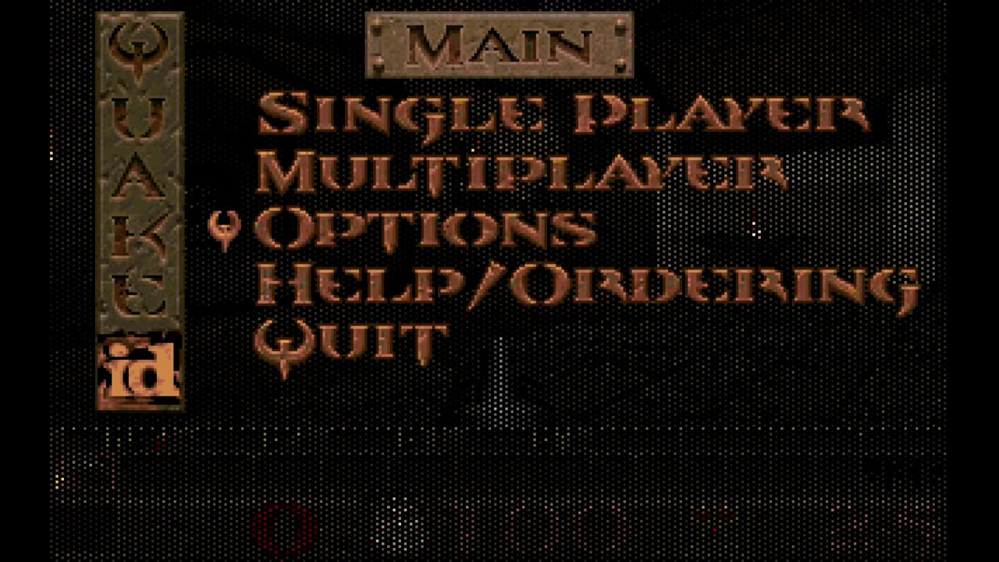
{"action": "key", "text": "Escape"}
{"action": "key", "text": "Up"}
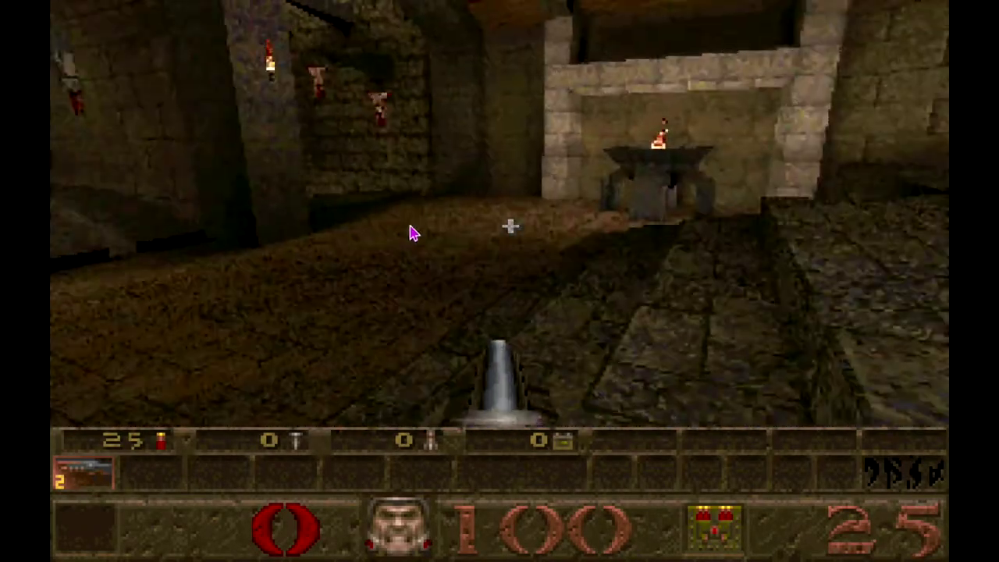
- Look up, down and around the starting hall while moving the player to test the mouse and keyboard controls
{"action": "mouse_move", "coordinate": [461, 201]}
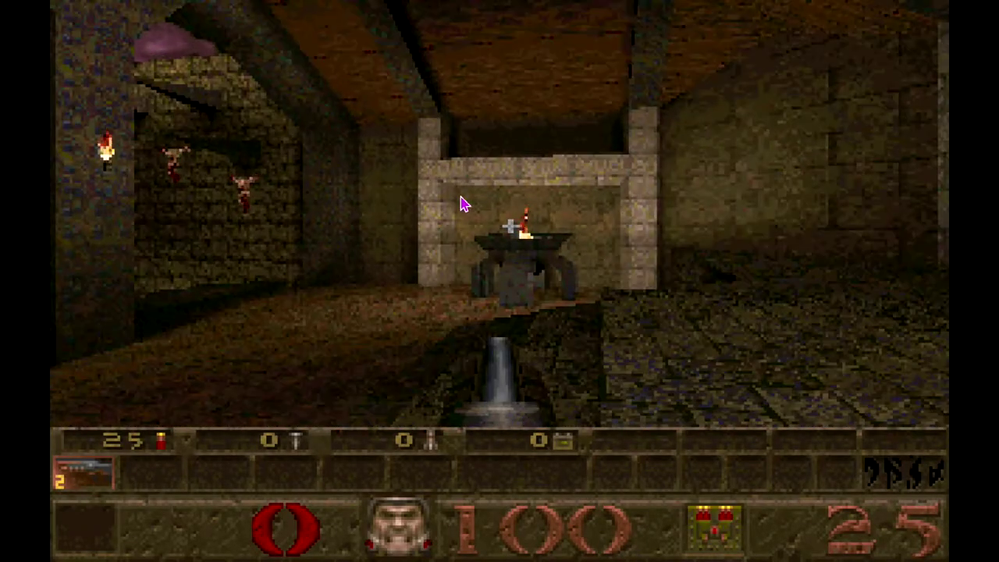
{"action": "key", "text": "Up"}
{"action": "key", "text": "Page_Down"}
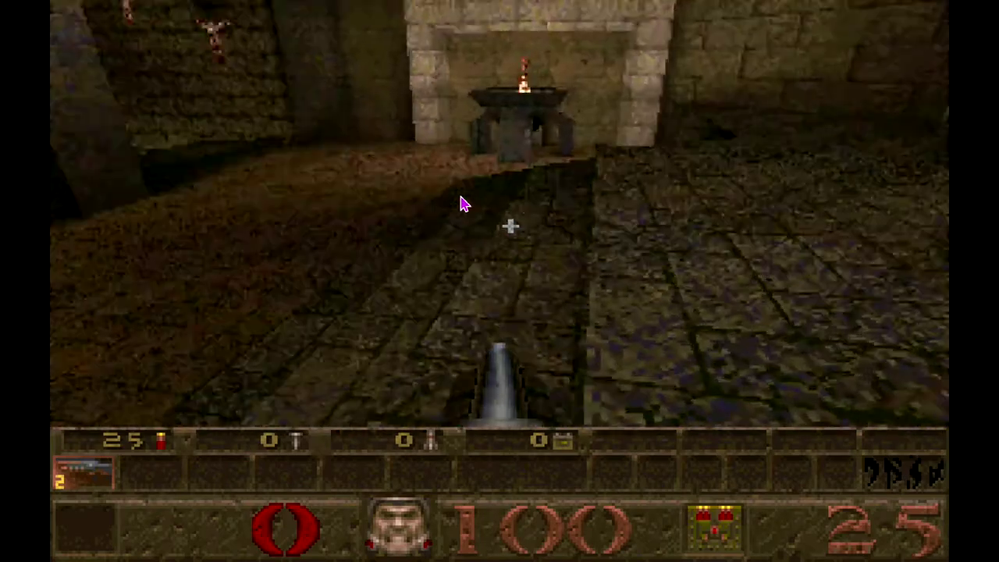
{"action": "key", "text": "Page_Down"}
{"action": "key", "text": "Left"}
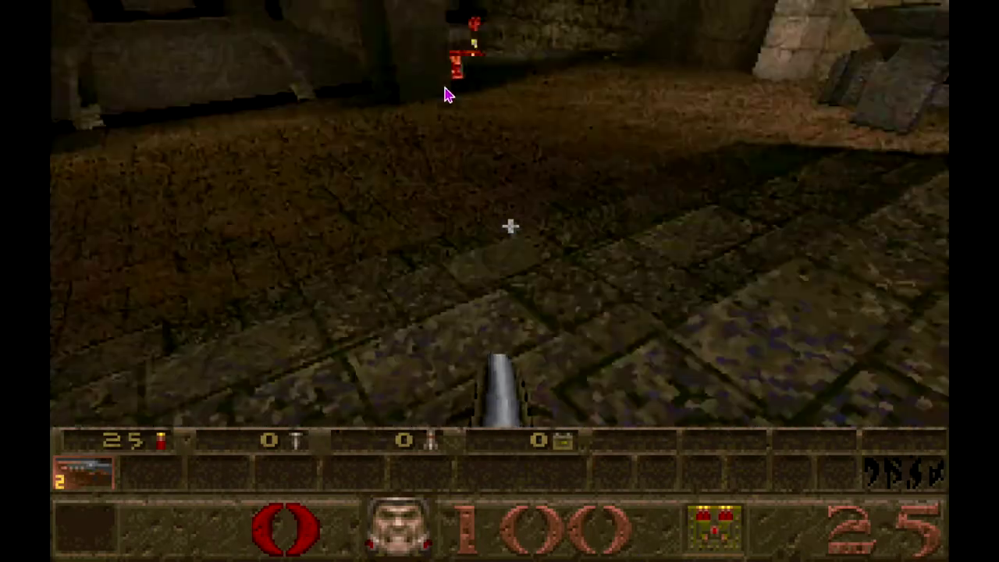
{"action": "mouse_move", "coordinate": [463, 83]}
{"action": "key", "text": "Down"}
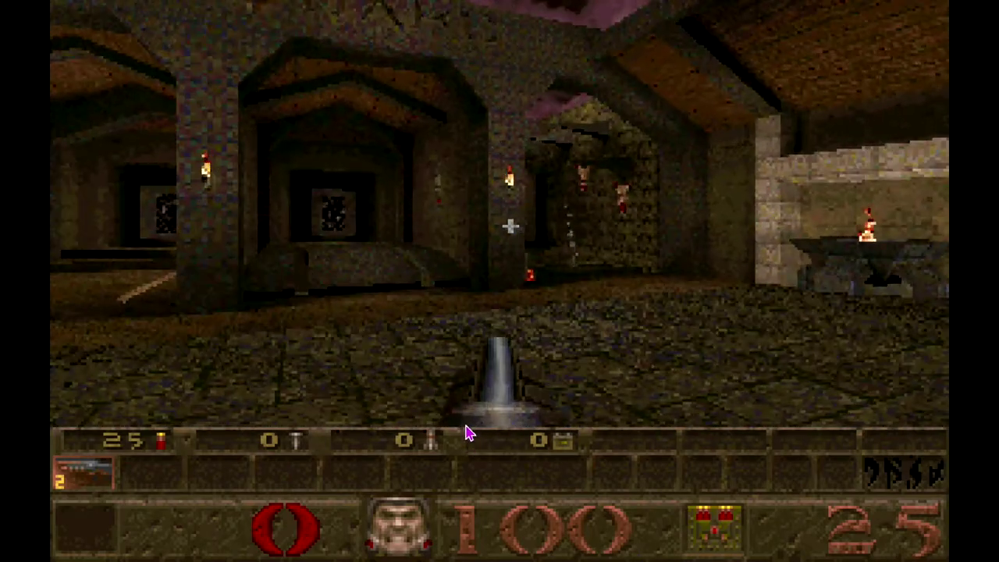
{"action": "key", "text": "Down"}
- Enable the Gamepad & Tilt mapper in the emulator's general settings and set the left joystick to KeyPad mode
{"action": "left_click", "coordinate": [63, 13]}
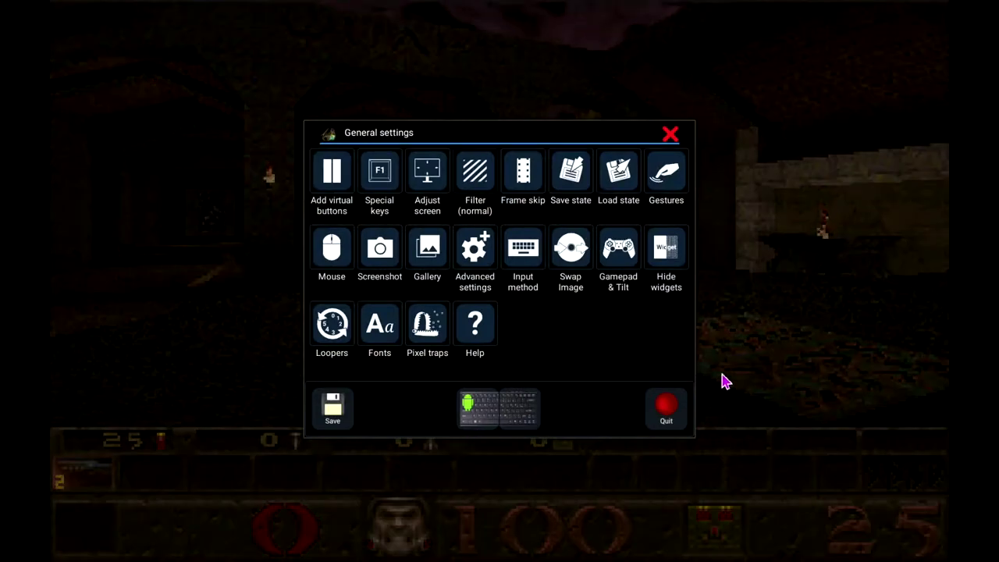
{"action": "left_click", "coordinate": [618, 258]}
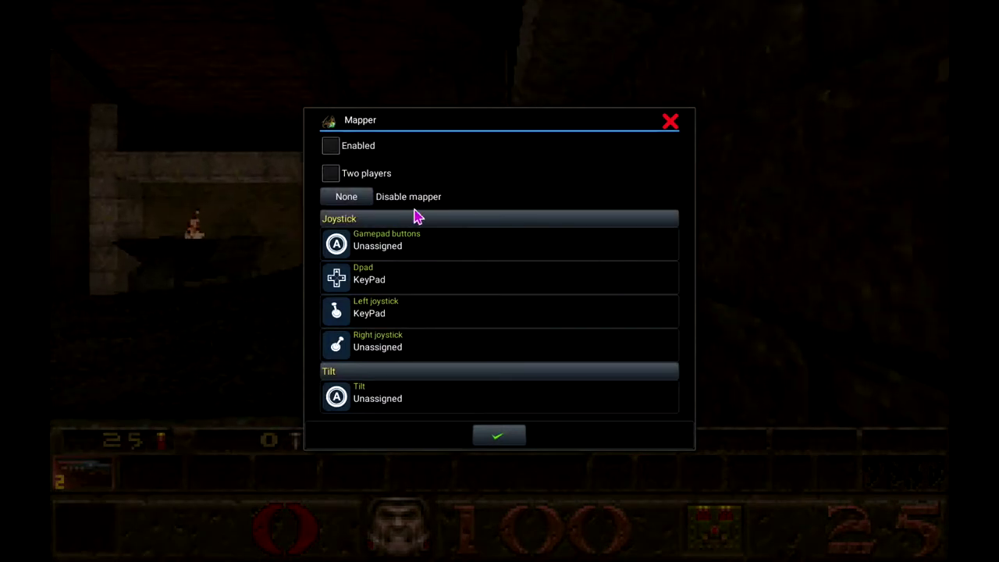
{"action": "left_click", "coordinate": [330, 148]}
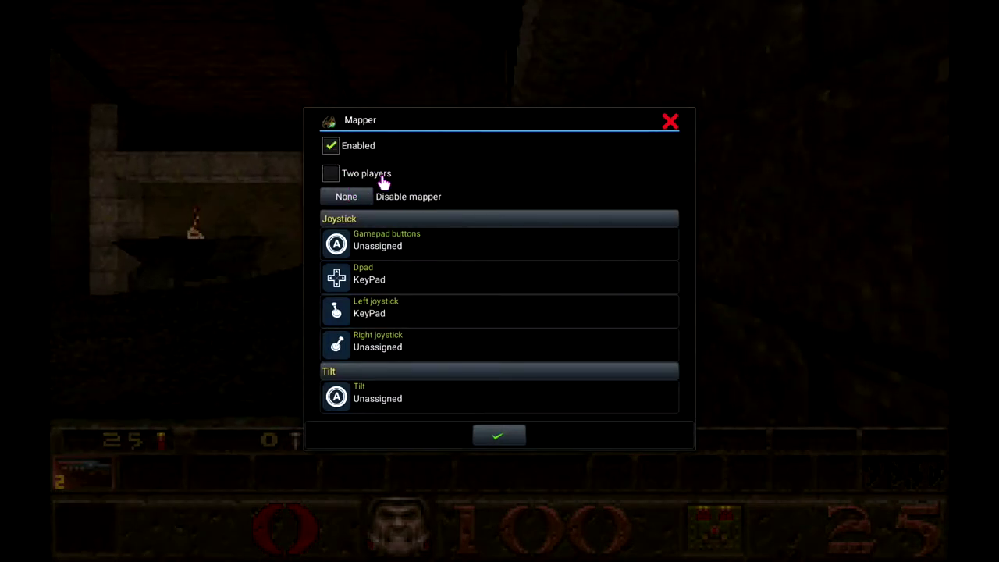
{"action": "left_click", "coordinate": [339, 312]}
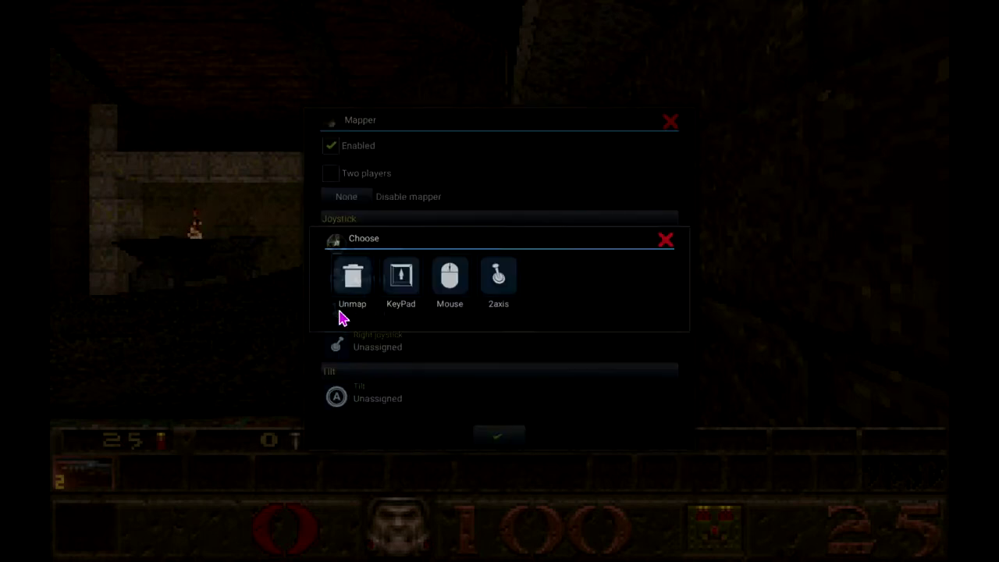
{"action": "left_click", "coordinate": [396, 275]}
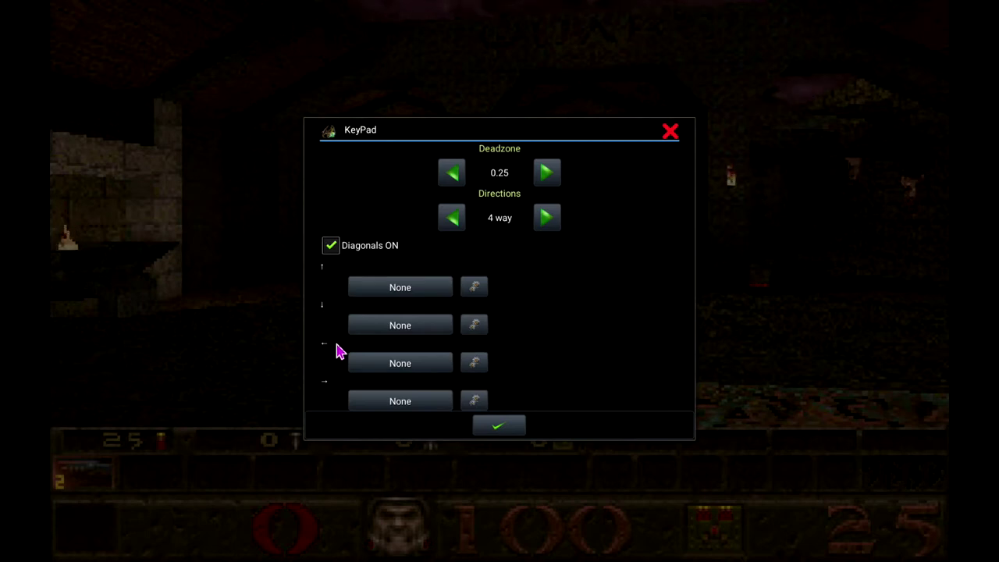
- Bind the left joystick's up direction to the W key and its down direction to the S key
{"action": "left_click", "coordinate": [420, 292]}
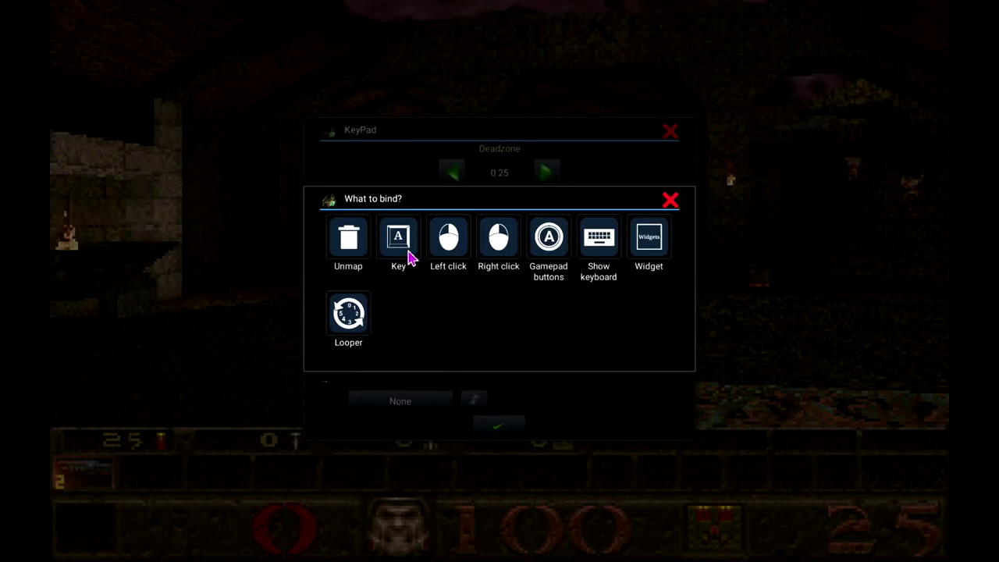
{"action": "left_click", "coordinate": [410, 256]}
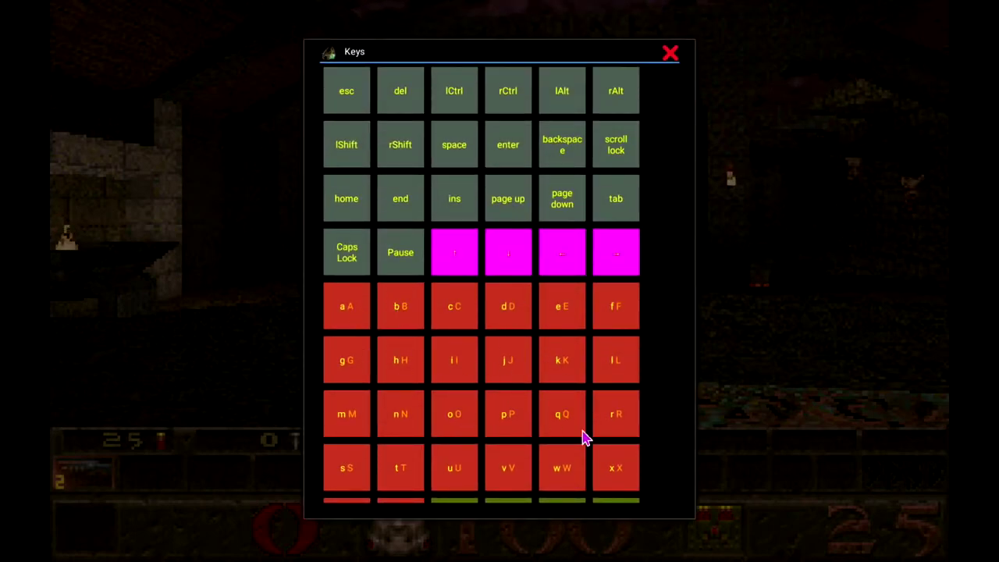
{"action": "left_click", "coordinate": [567, 472]}
{"action": "left_click", "coordinate": [459, 321]}
{"action": "left_click", "coordinate": [411, 251]}
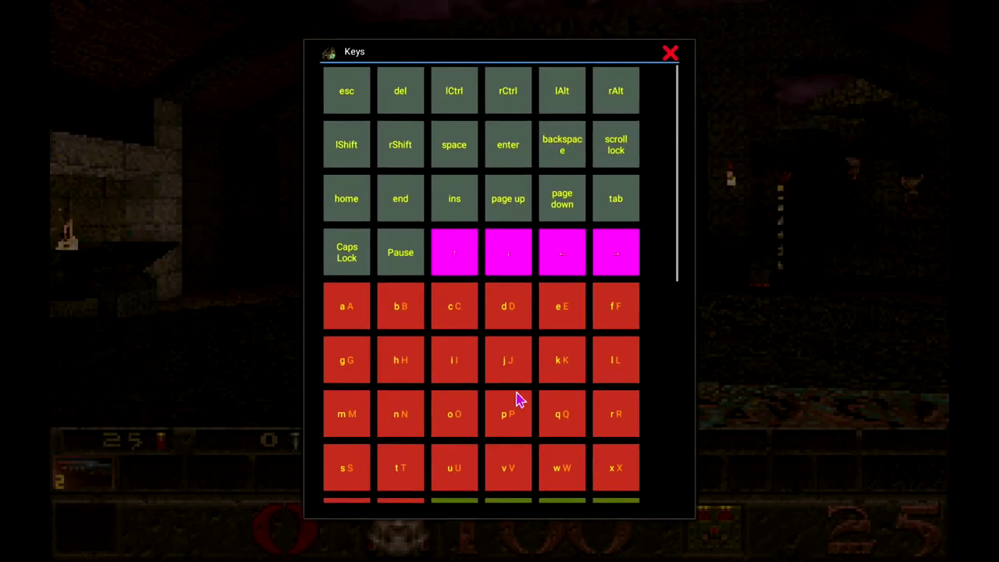
{"action": "left_click", "coordinate": [359, 472]}
- Bind the left joystick's left direction to A and right direction to D, and close the mapper
{"action": "left_click", "coordinate": [415, 367]}
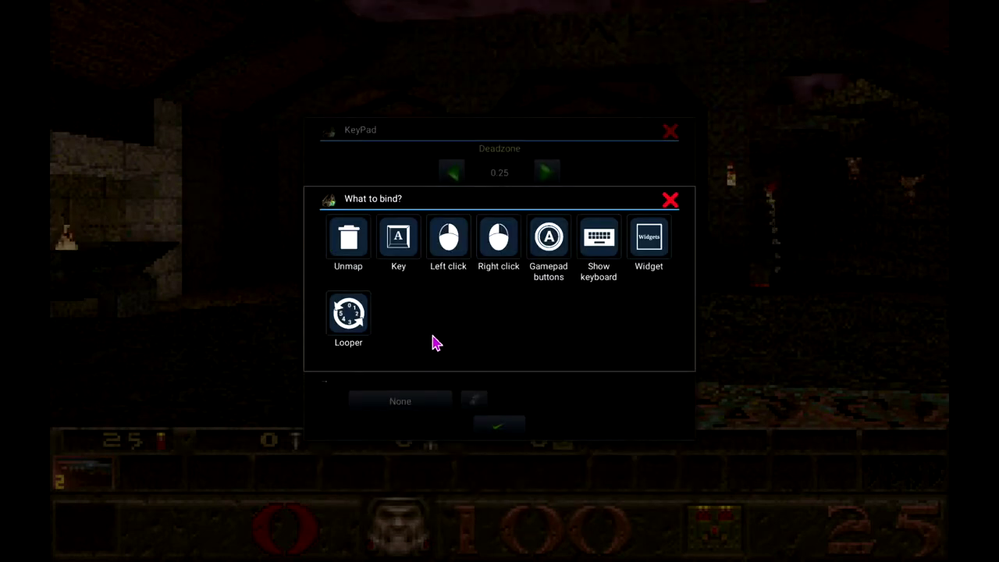
{"action": "left_click", "coordinate": [390, 240]}
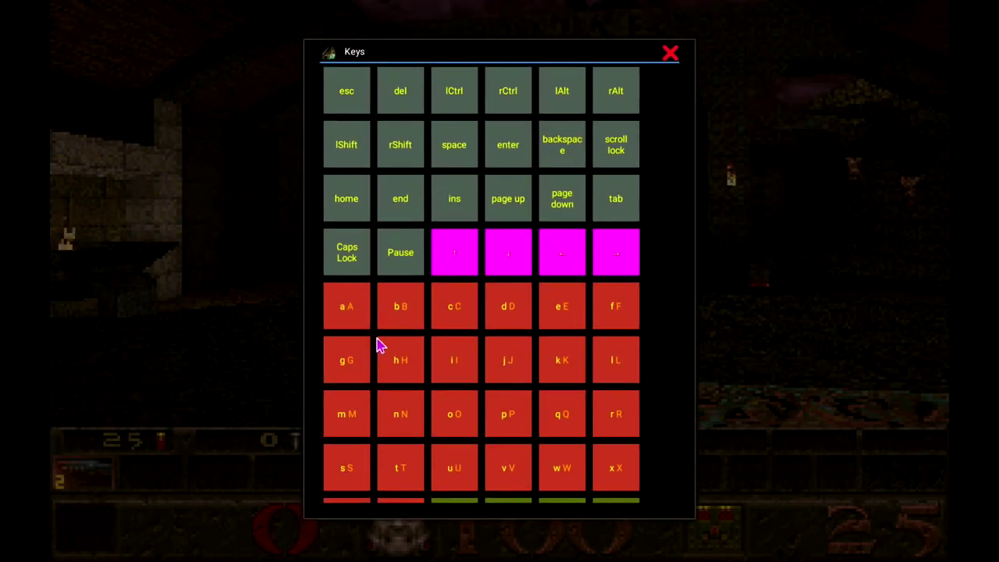
{"action": "left_click", "coordinate": [341, 312]}
{"action": "left_click", "coordinate": [408, 401]}
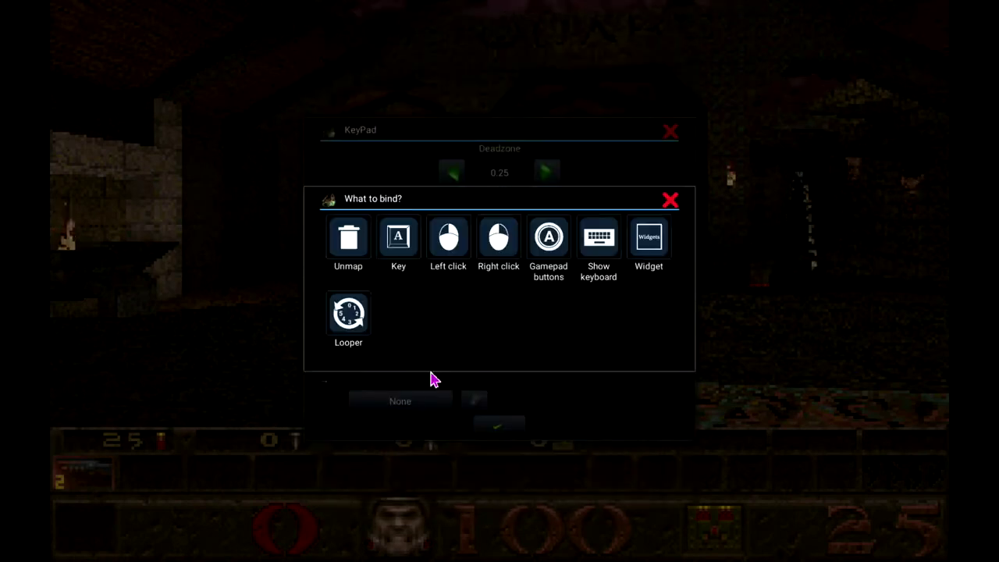
{"action": "left_click", "coordinate": [398, 236]}
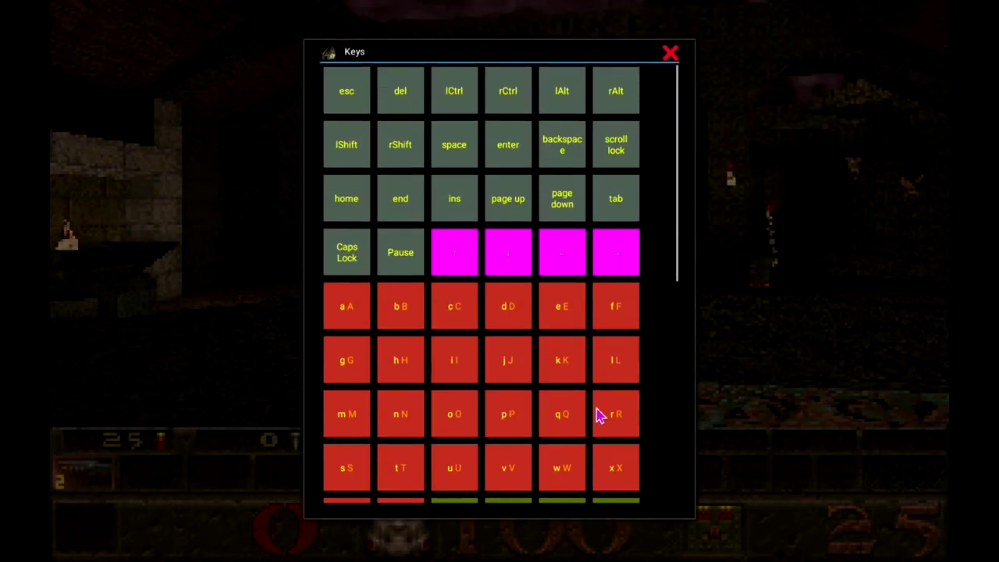
{"action": "left_click", "coordinate": [517, 313]}
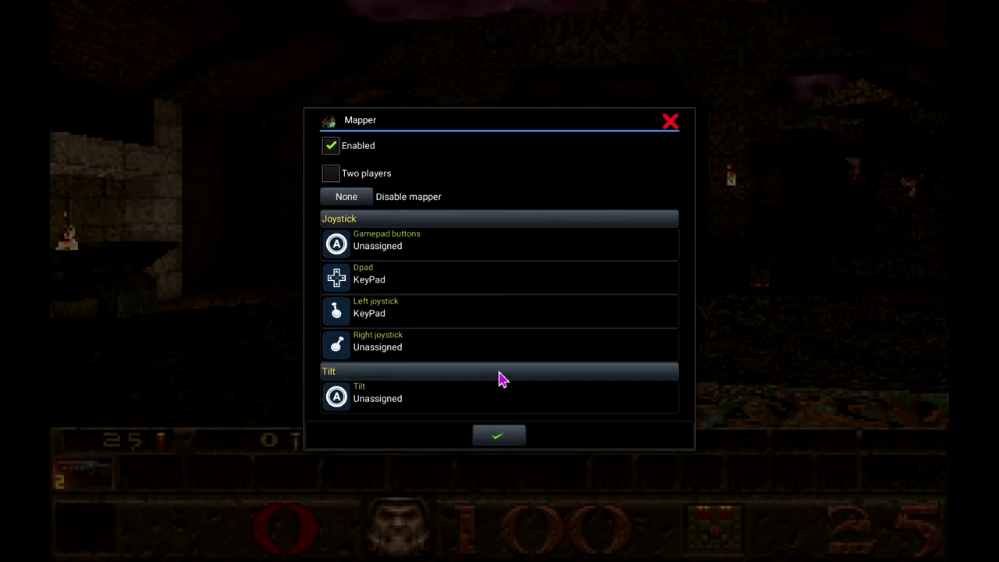
{"action": "left_click", "coordinate": [671, 124]}
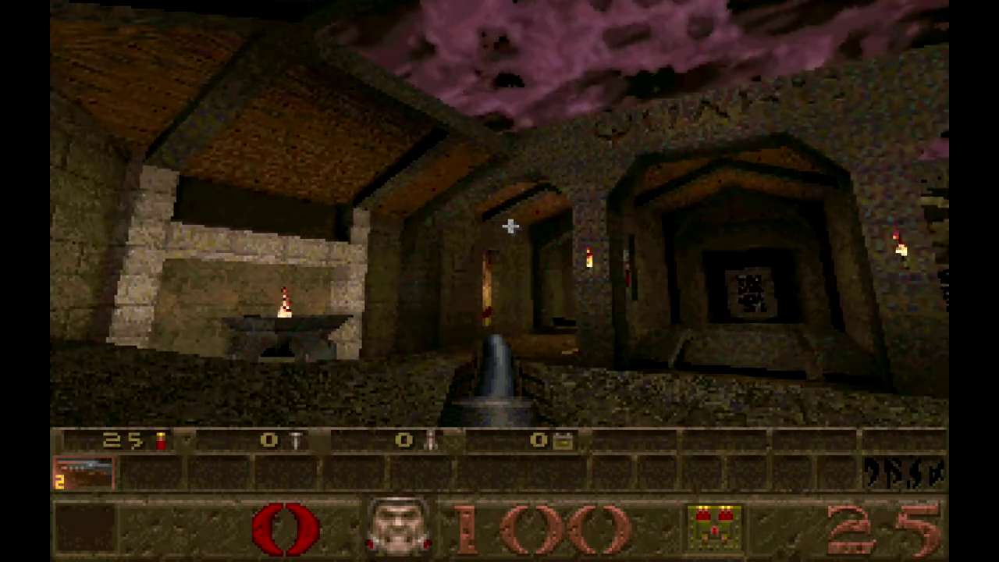
- Reopen the gamepad mapper, enable it, and add the controller's A button through button detection
{"action": "key", "text": "Escape"}
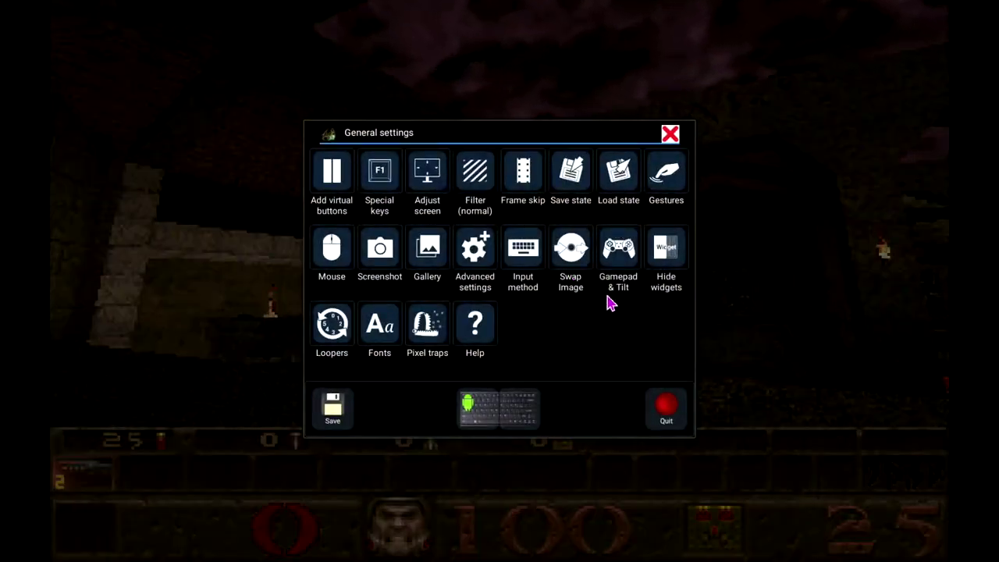
{"action": "left_click", "coordinate": [620, 261]}
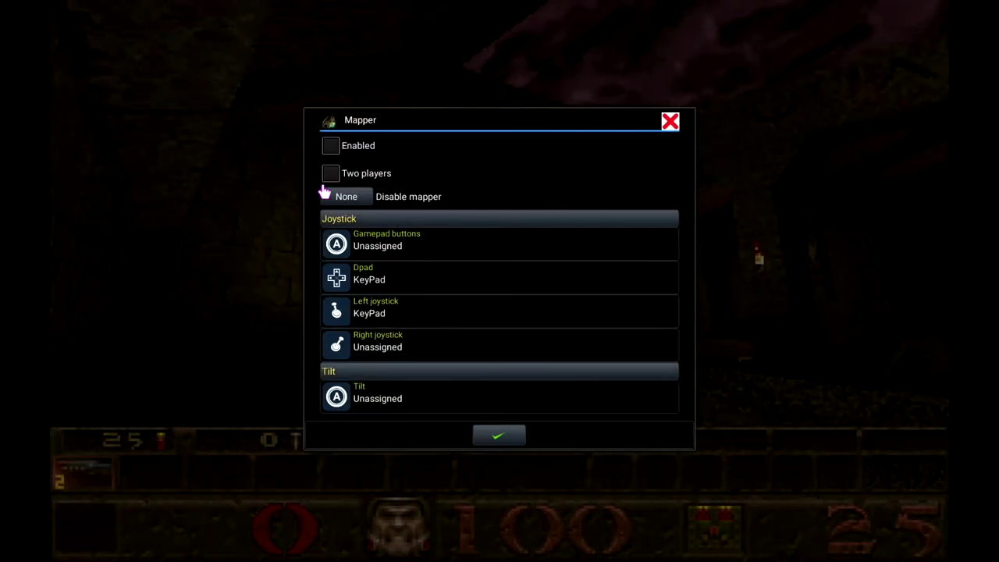
{"action": "left_click", "coordinate": [329, 145]}
{"action": "left_click", "coordinate": [373, 251]}
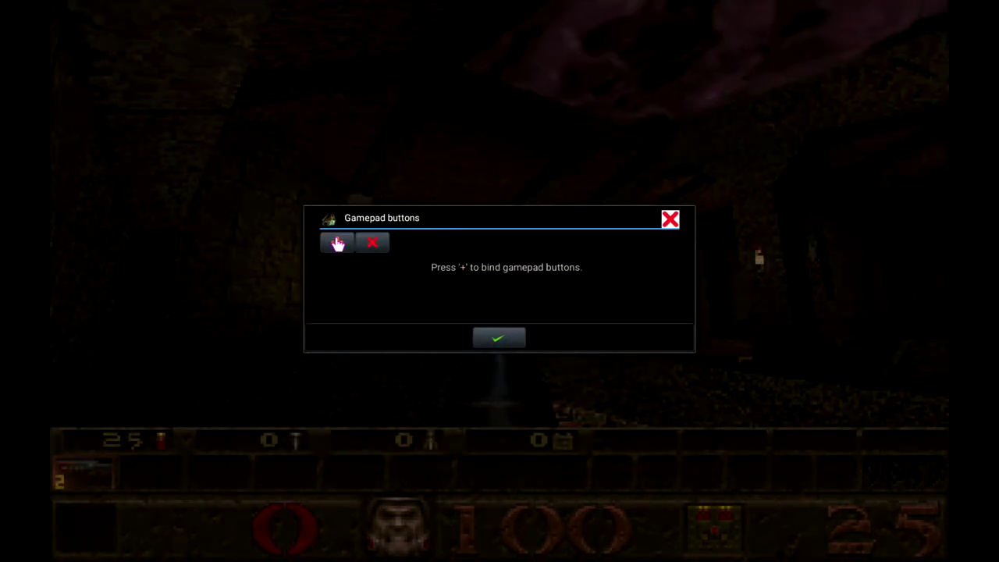
{"action": "left_click", "coordinate": [337, 244]}
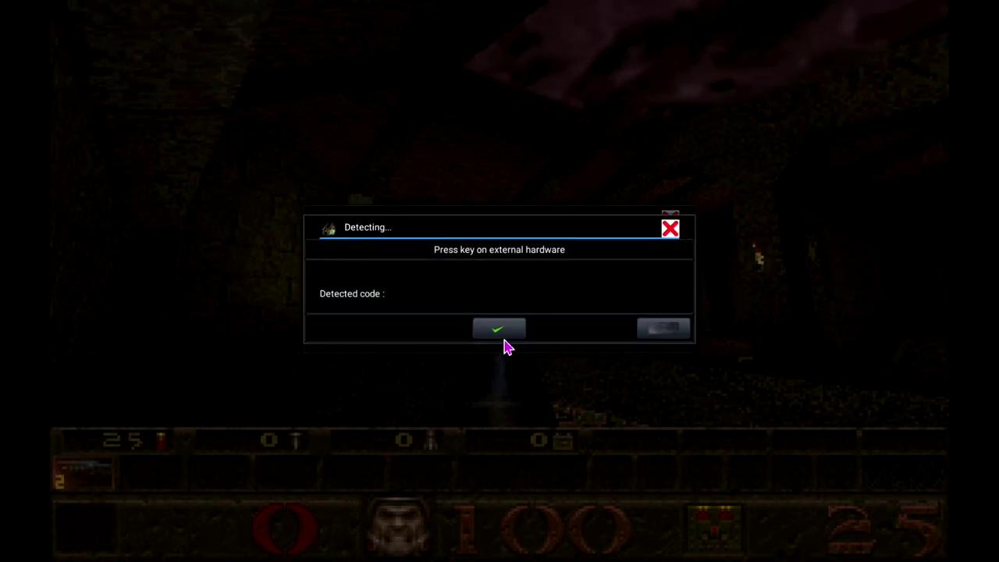
{"action": "key", "text": "a"}
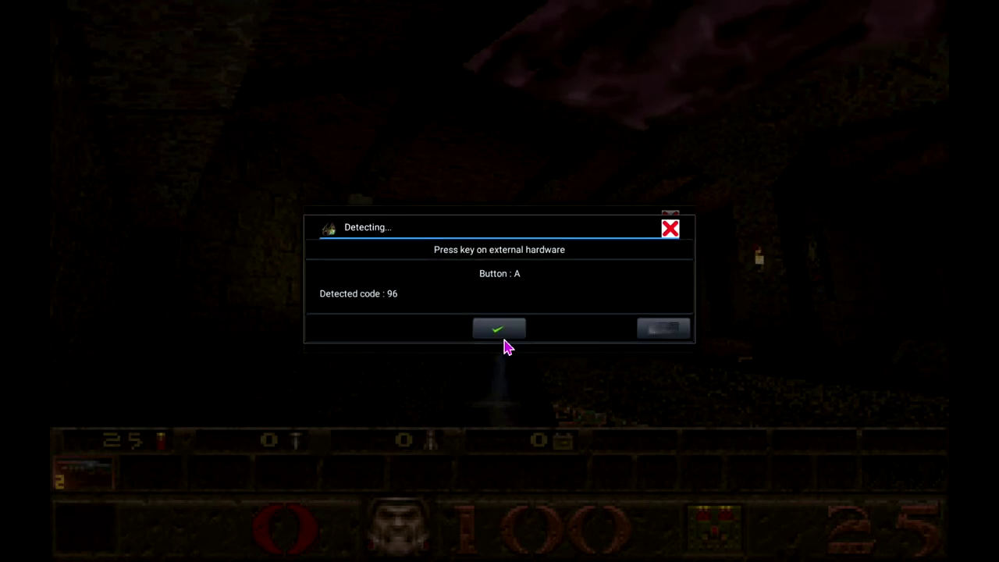
{"action": "left_click", "coordinate": [501, 334]}
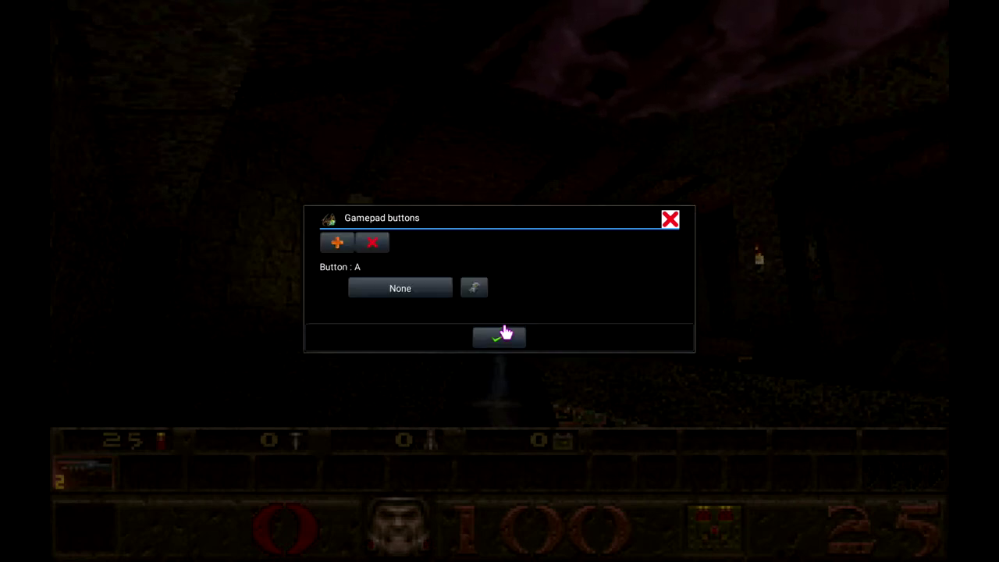
- Bind gamepad button A to the space key and confirm the mapper settings to return to the game
{"action": "left_click", "coordinate": [414, 295]}
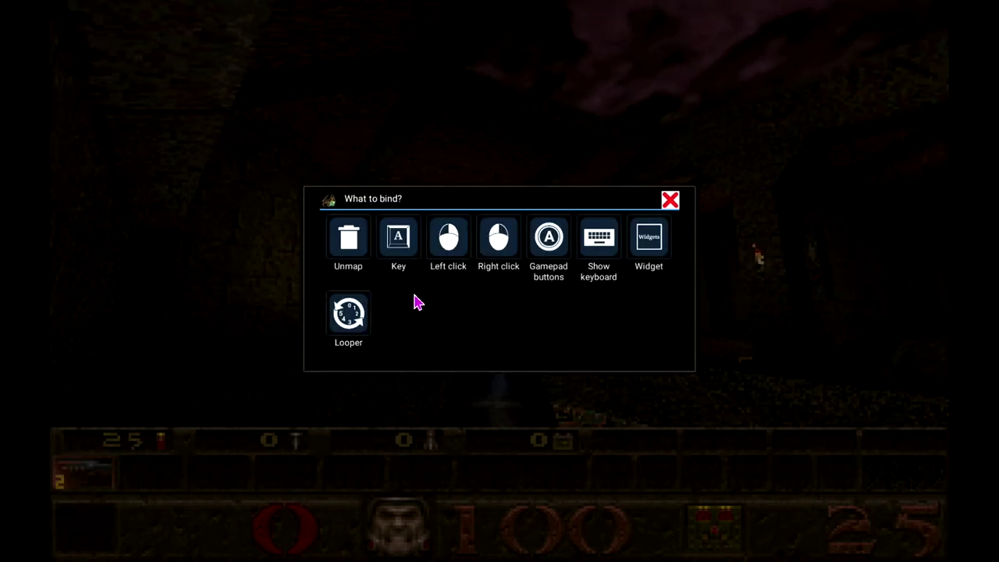
{"action": "left_click", "coordinate": [399, 250]}
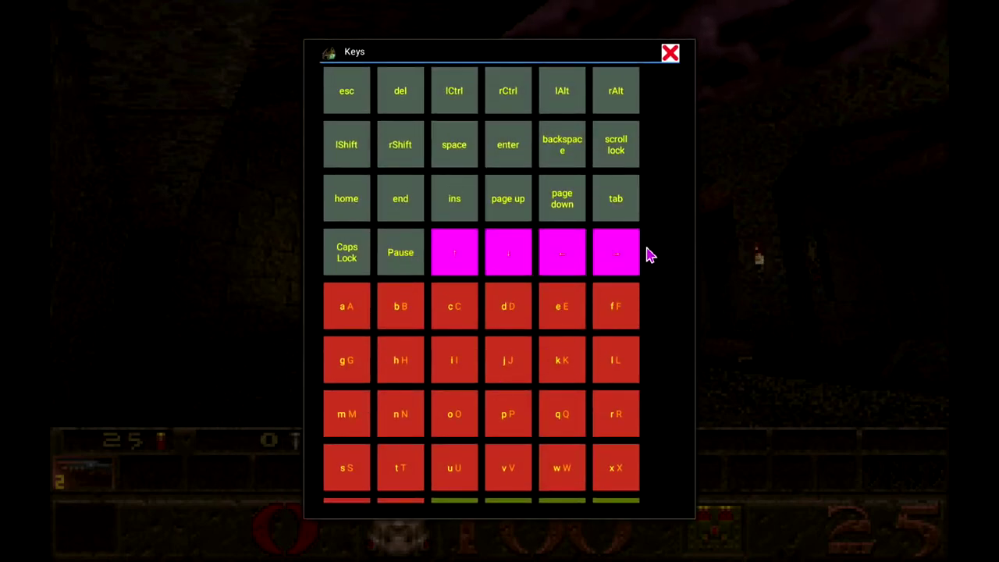
{"action": "left_click", "coordinate": [458, 156]}
{"action": "left_click", "coordinate": [493, 339]}
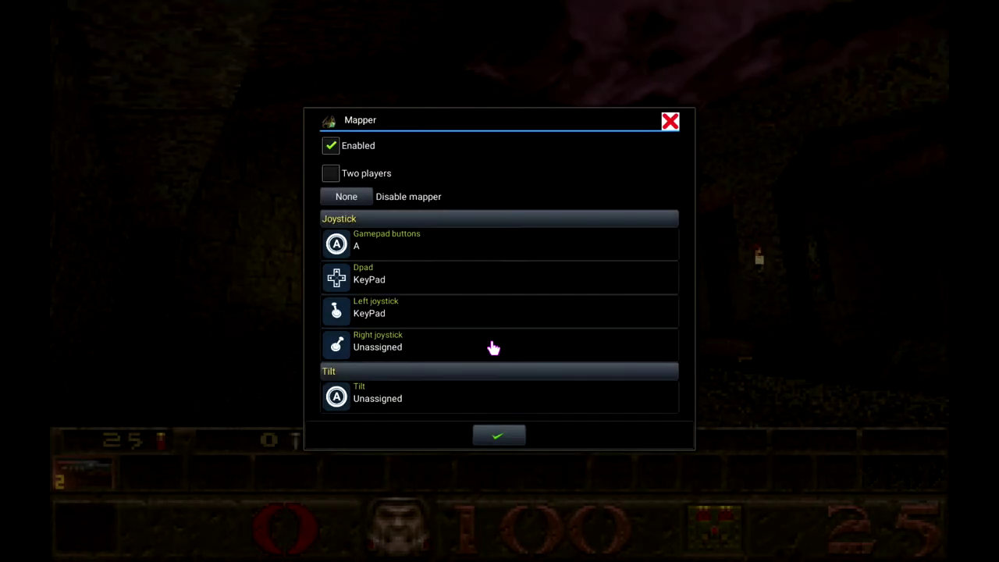
{"action": "left_click", "coordinate": [489, 438]}
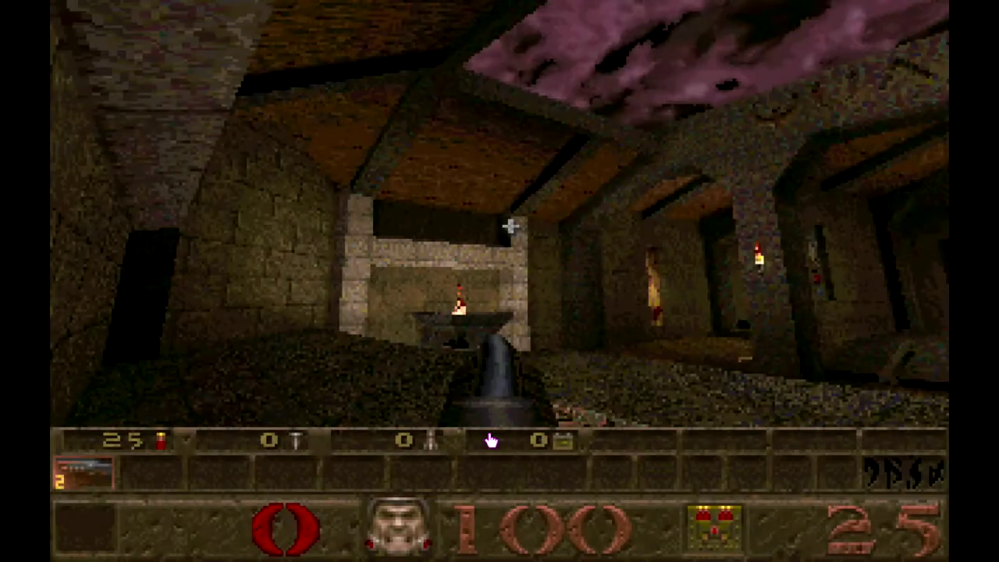
- Make the player jump repeatedly to test the mapped A button, and turn toward the portals
{"action": "key", "text": "space"}
{"action": "key", "text": "space"}
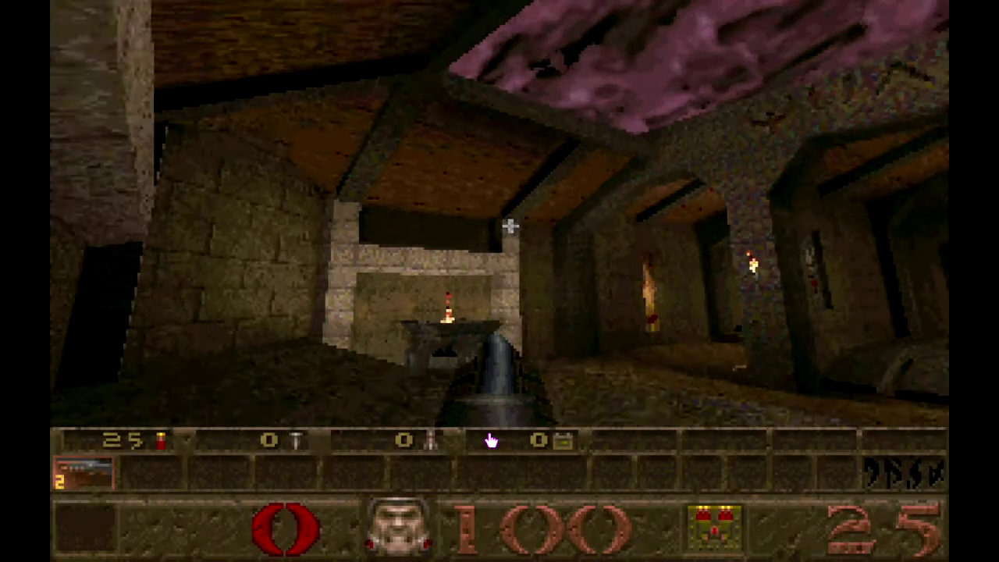
{"action": "key", "text": "space"}
{"action": "key", "text": "space"}
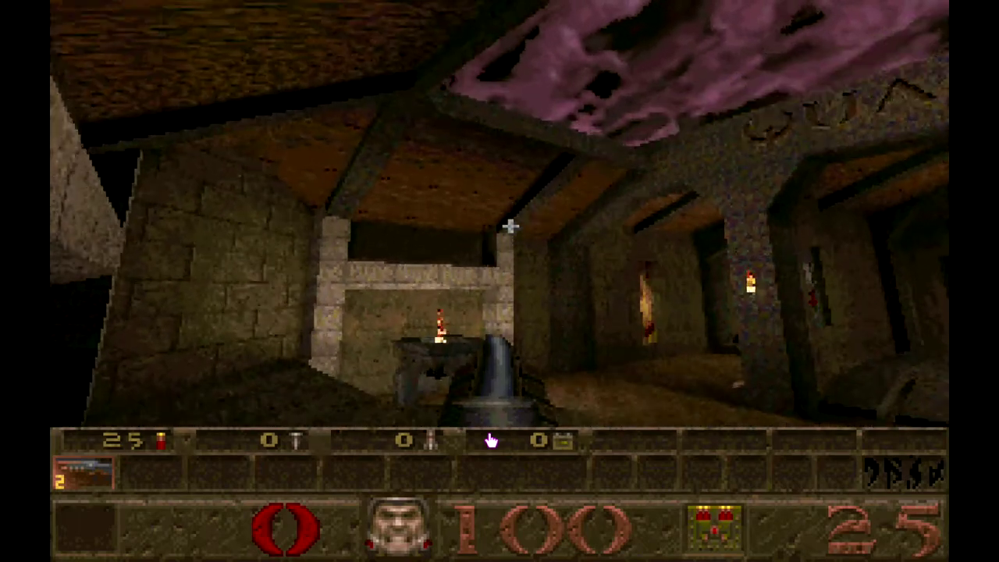
{"action": "key", "text": "space"}
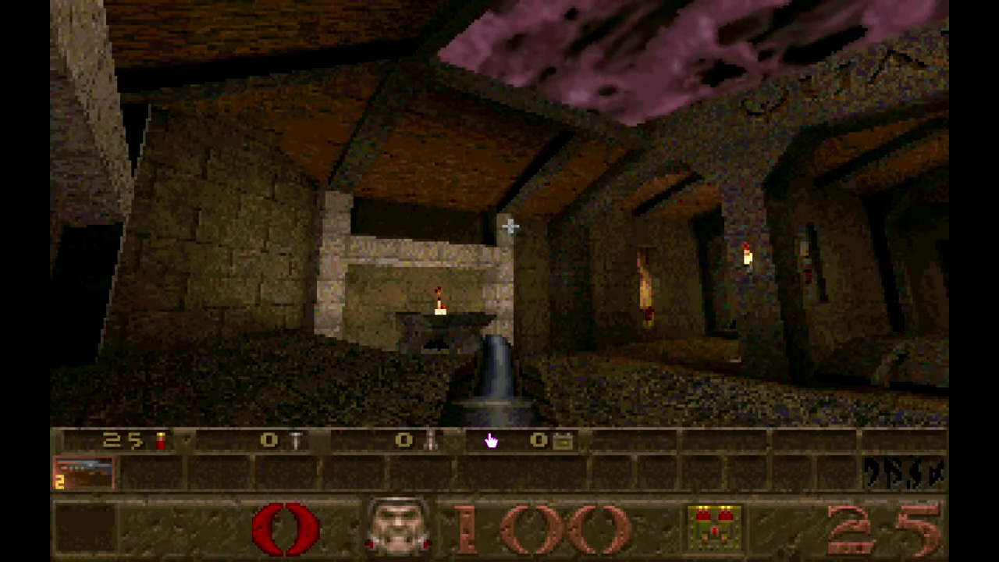
{"action": "key", "text": "Right"}
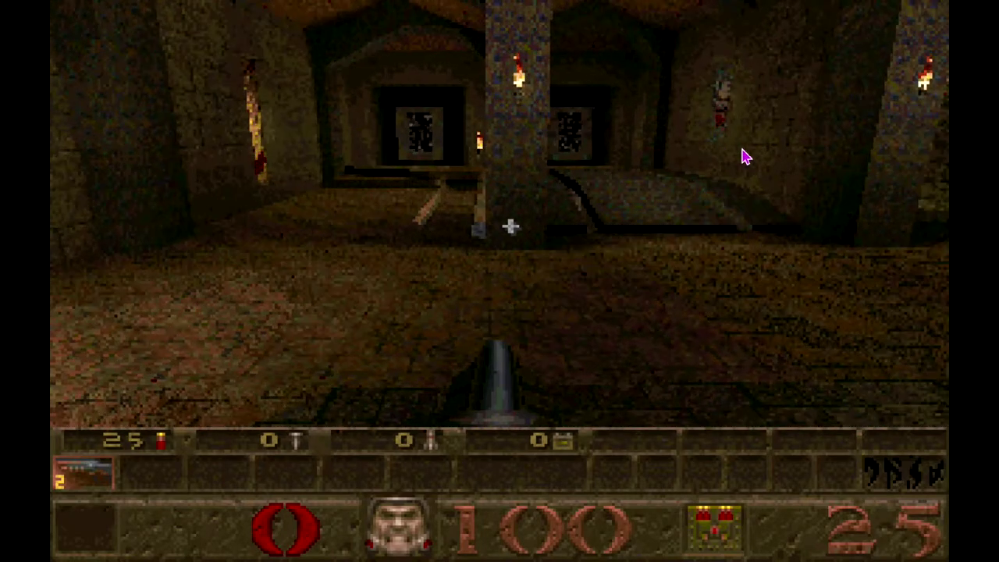
- Dismiss the emulator's general settings, view Quake's options menu, and return to the game
{"action": "key", "text": "Escape"}
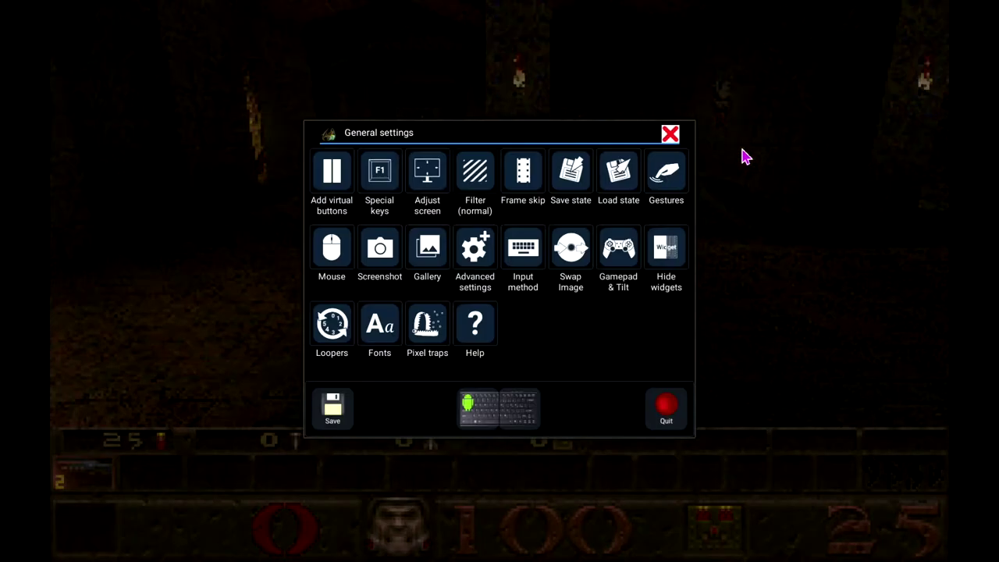
{"action": "left_click", "coordinate": [669, 135]}
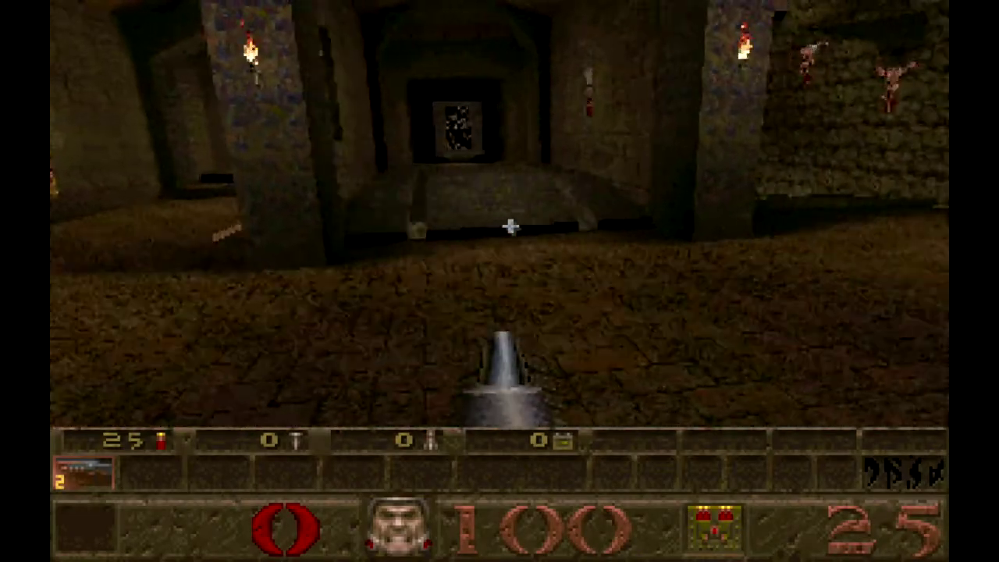
{"action": "key", "text": "Escape"}
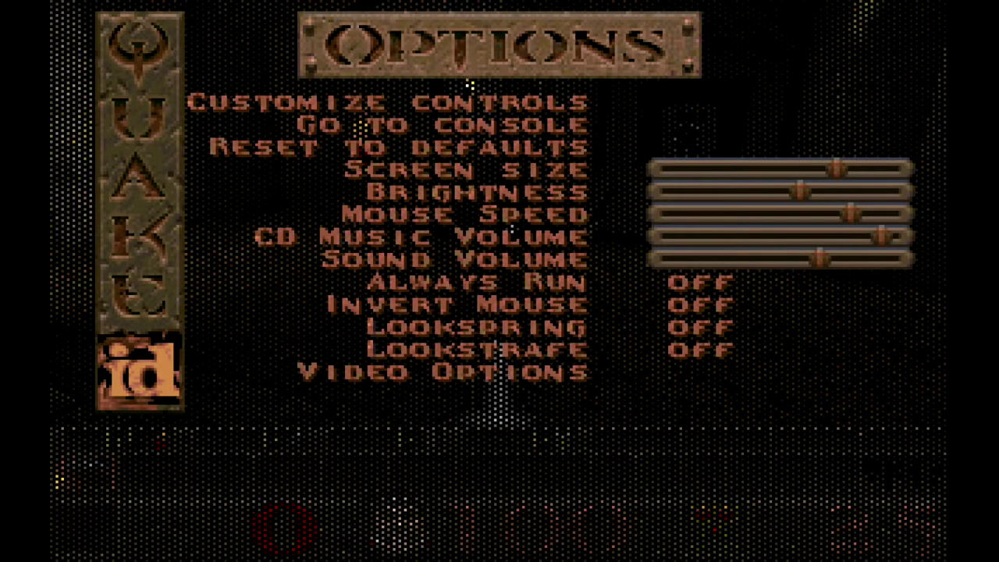
{"action": "key", "text": "Escape"}
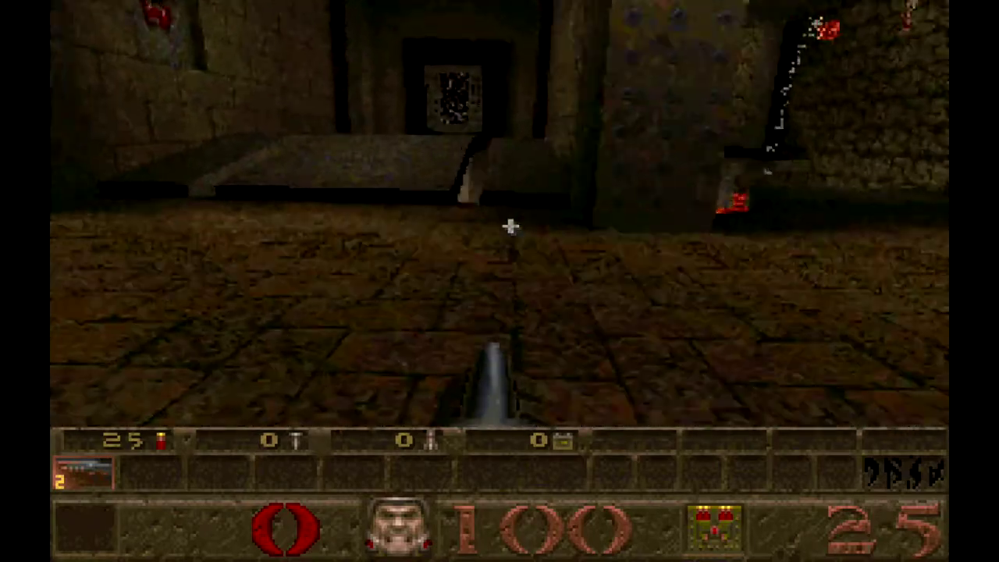
- Test the movement and look controls around the entrance of the normal skill hall, dismissing the general settings whenever they open
{"action": "key", "text": "Down"}
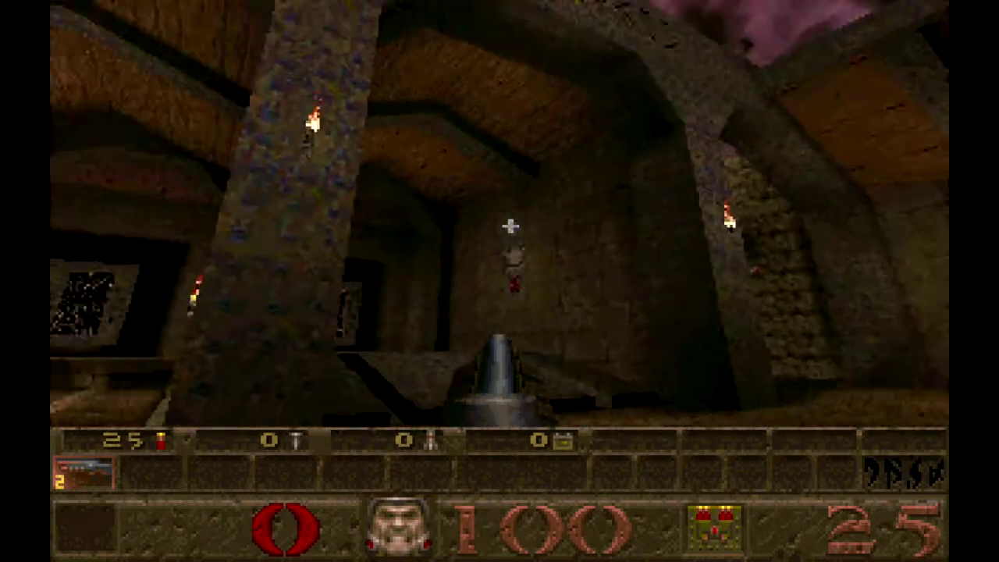
{"action": "key", "text": "Up"}
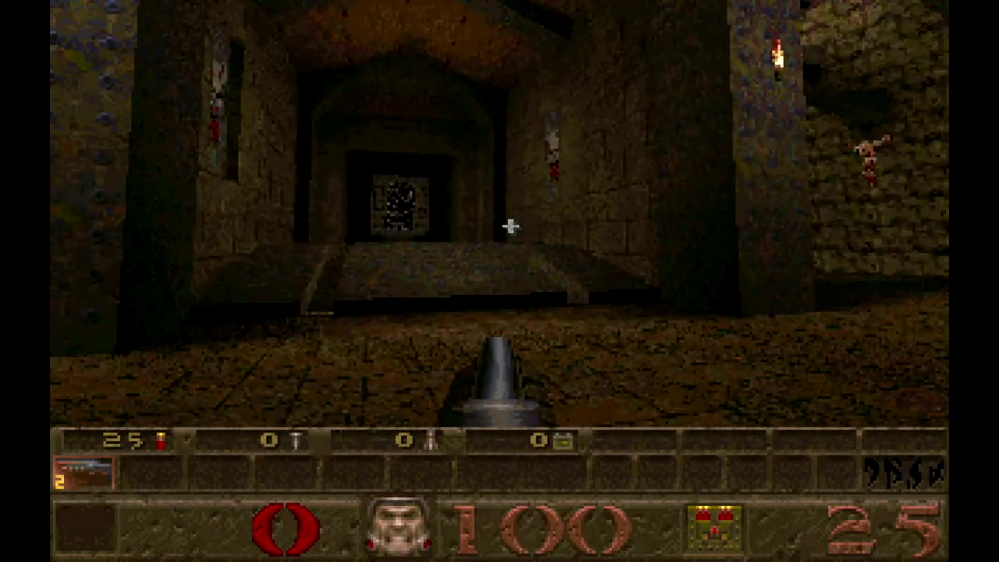
{"action": "key", "text": "Escape"}
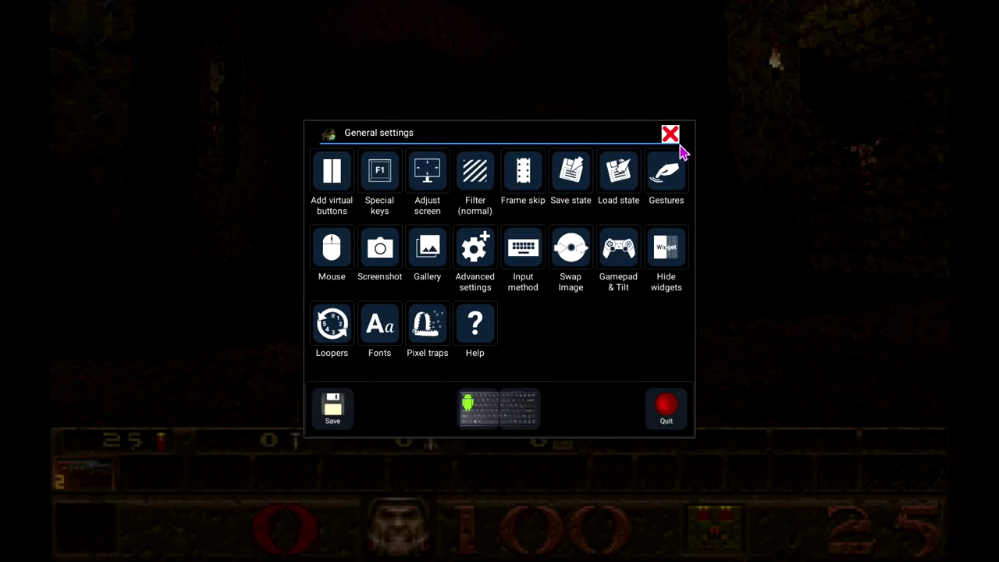
{"action": "left_click", "coordinate": [667, 134]}
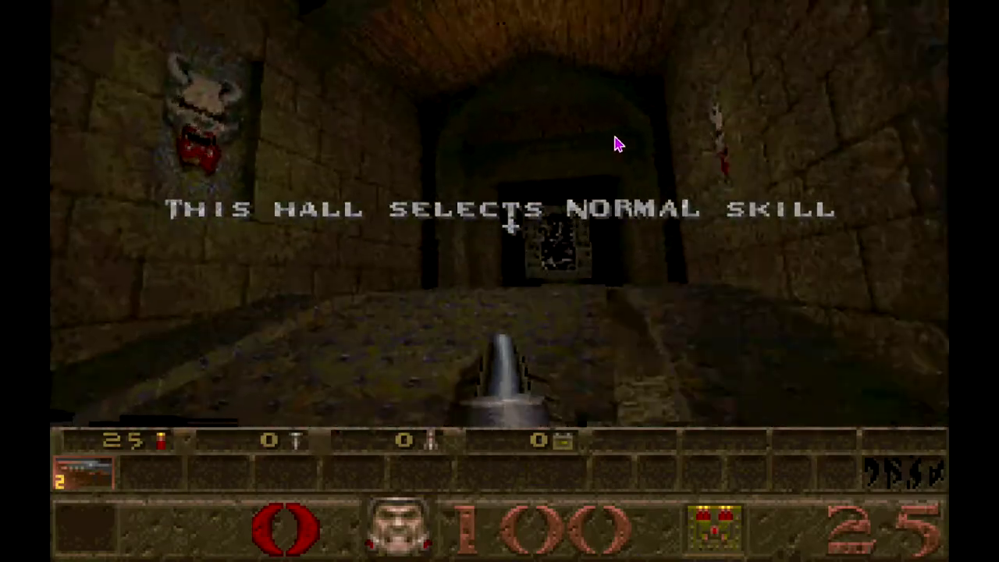
{"action": "key", "text": "Up"}
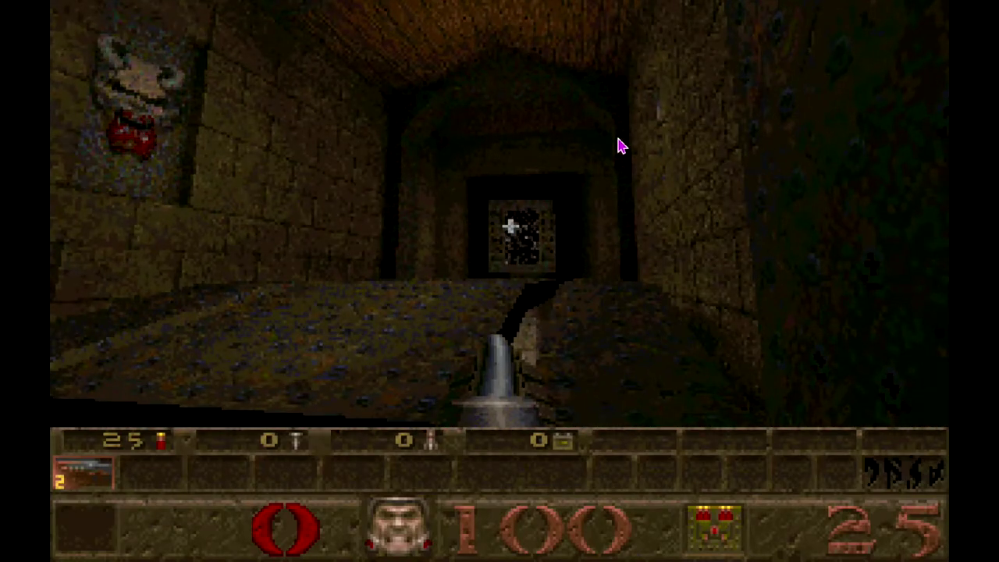
{"action": "key", "text": "Up"}
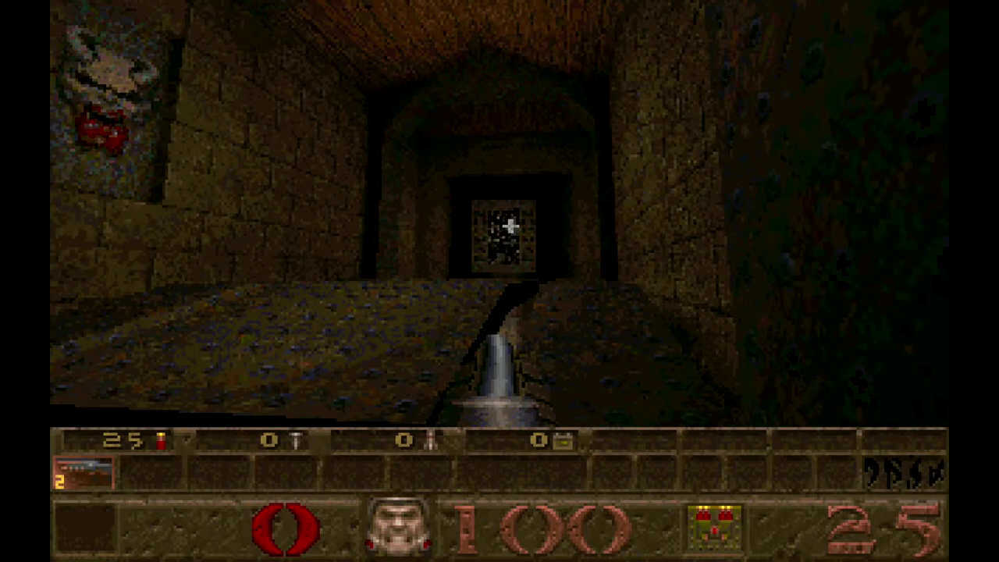
{"action": "key", "text": "Left"}
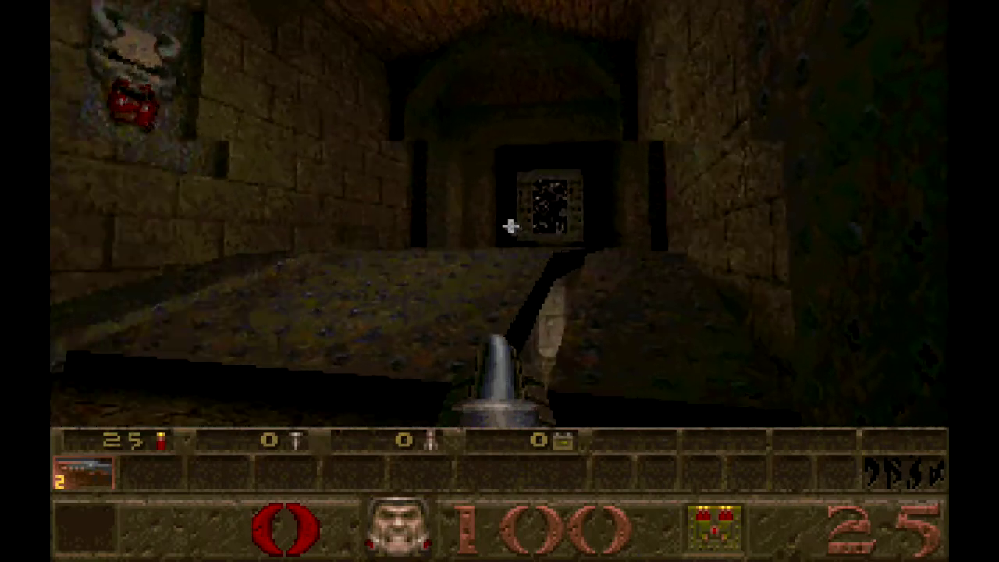
{"action": "key", "text": "Up"}
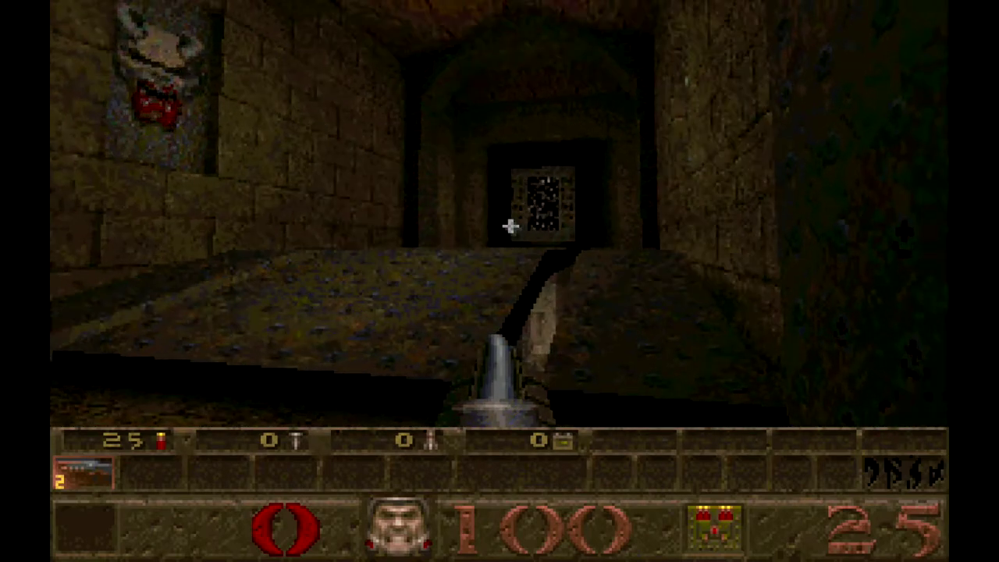
{"action": "key", "text": "Escape"}
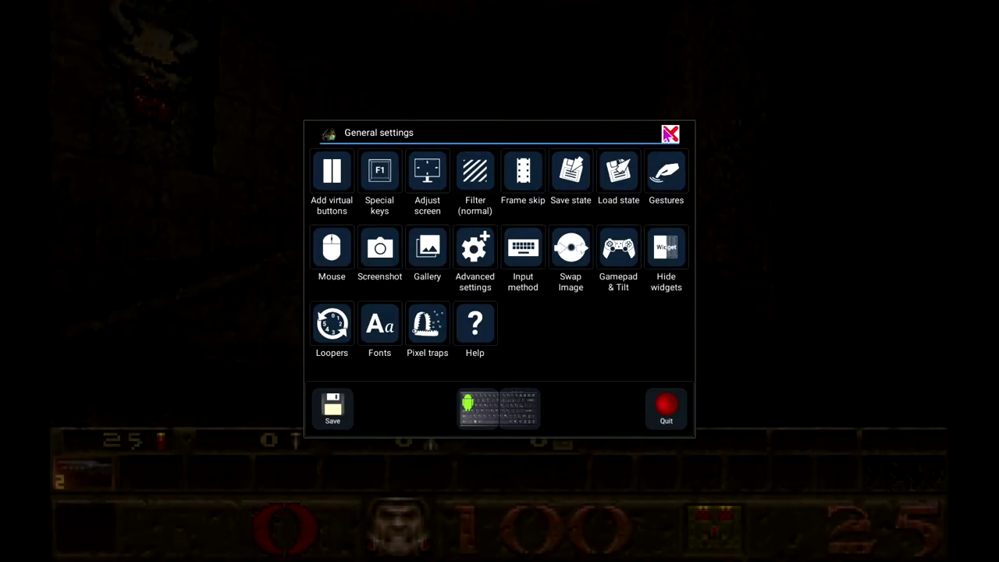
{"action": "left_click", "coordinate": [671, 135]}
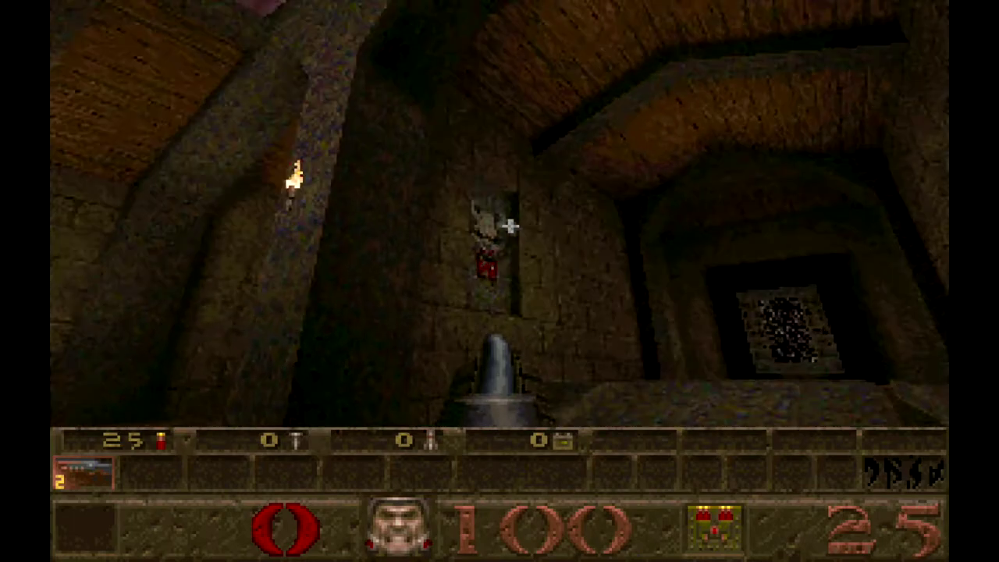
- Switch to the FX file manager to view the Steam/Quake folder, and return to the game
{"action": "mouse_move", "coordinate": [664, 170]}
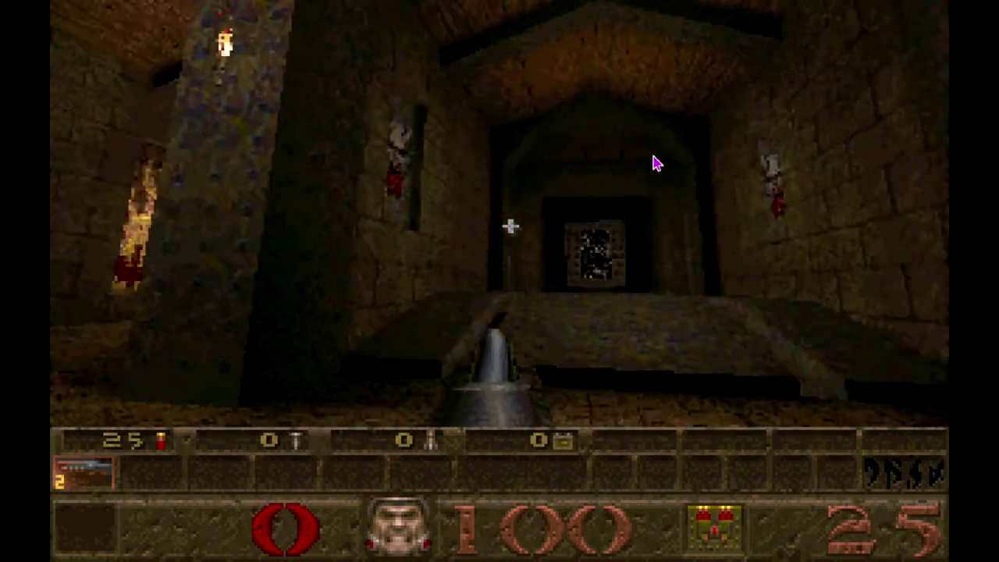
{"action": "mouse_move", "coordinate": [678, 185]}
{"action": "mouse_move", "coordinate": [593, 163]}
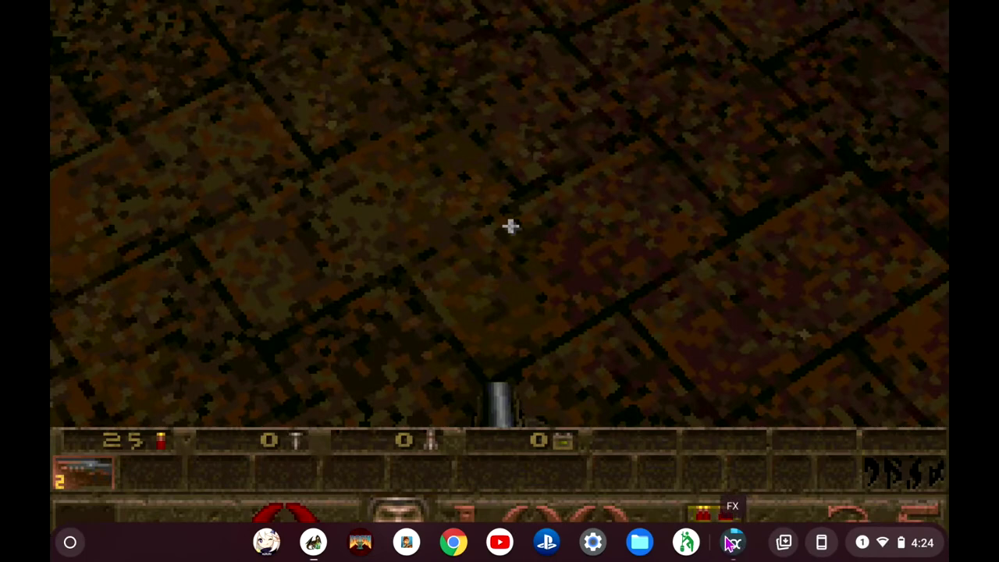
{"action": "left_click", "coordinate": [731, 542]}
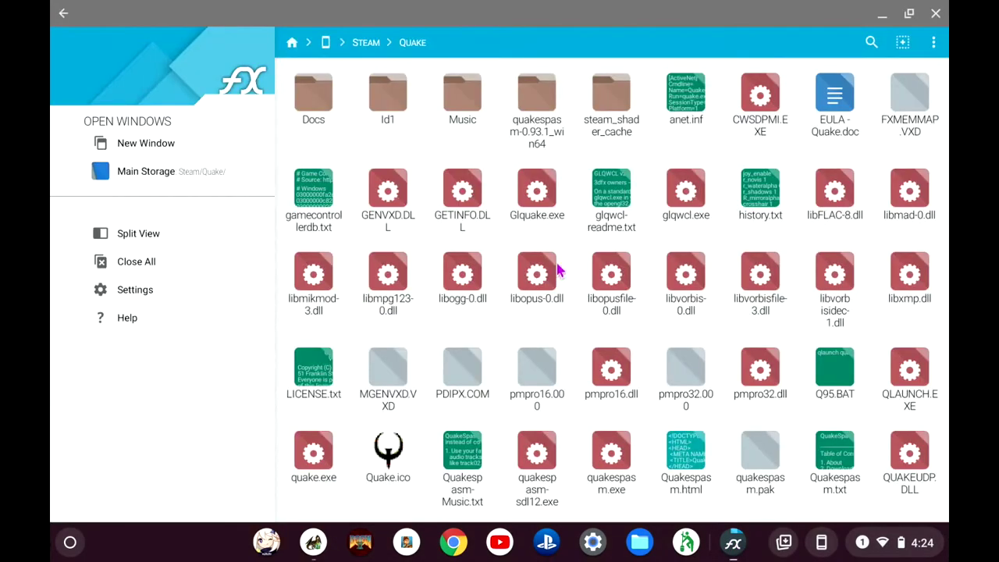
{"action": "key", "text": "XF86AudioLowerVolume"}
{"action": "left_click", "coordinate": [313, 546]}
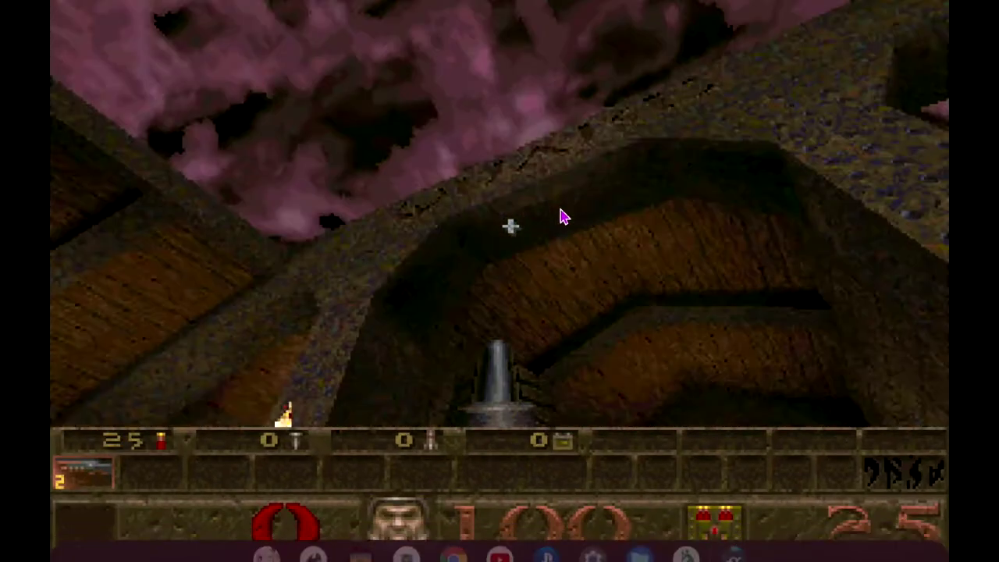
- Enter the command "timedemo demo3" in the Quake console
{"action": "key", "text": "XF86AudioLowerVolume"}
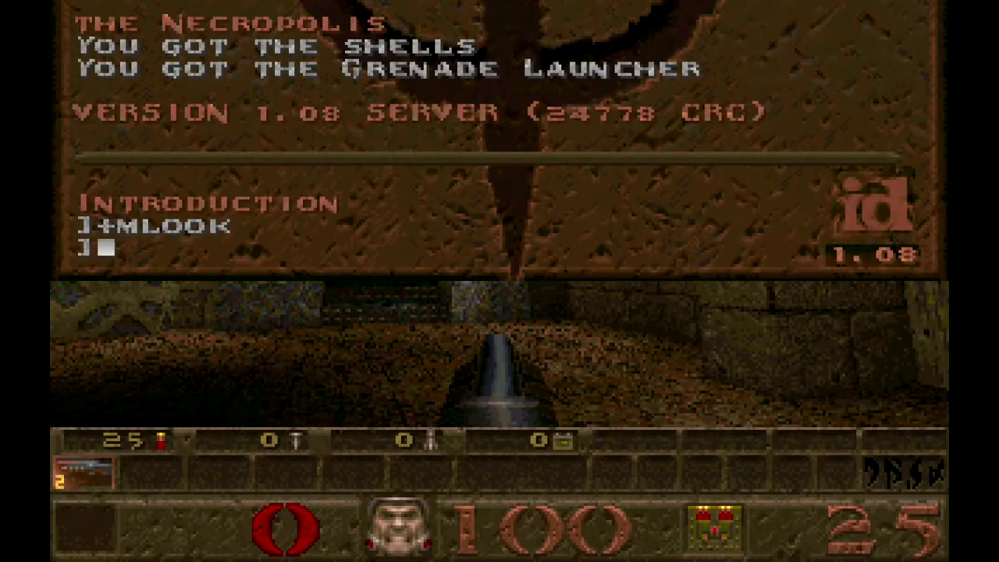
{"action": "type", "text": "timeede"}
{"action": "key", "text": "BackSpace"}
{"action": "key", "text": "BackSpace"}
{"action": "key", "text": "BackSpace"}
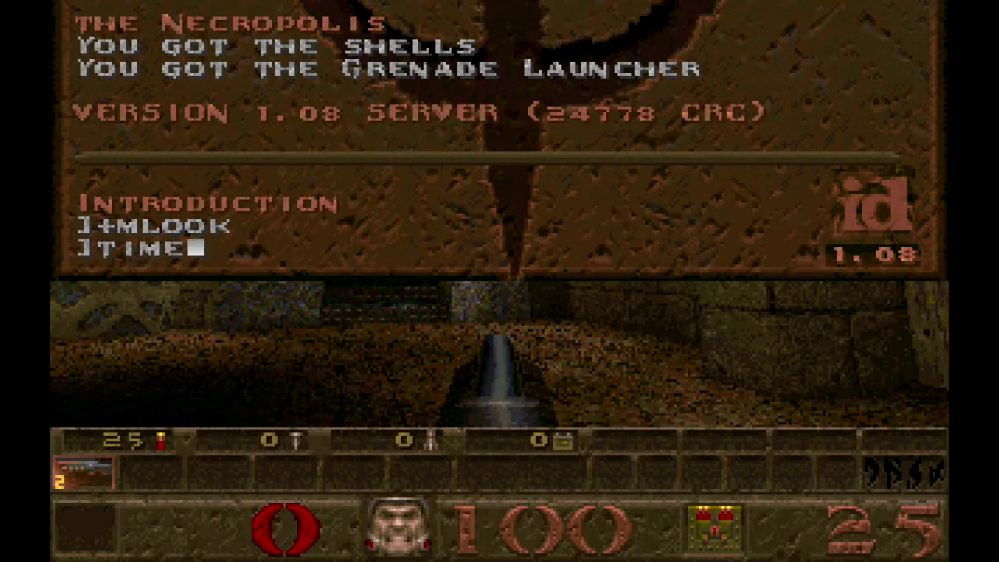
{"action": "type", "text": "demo "}
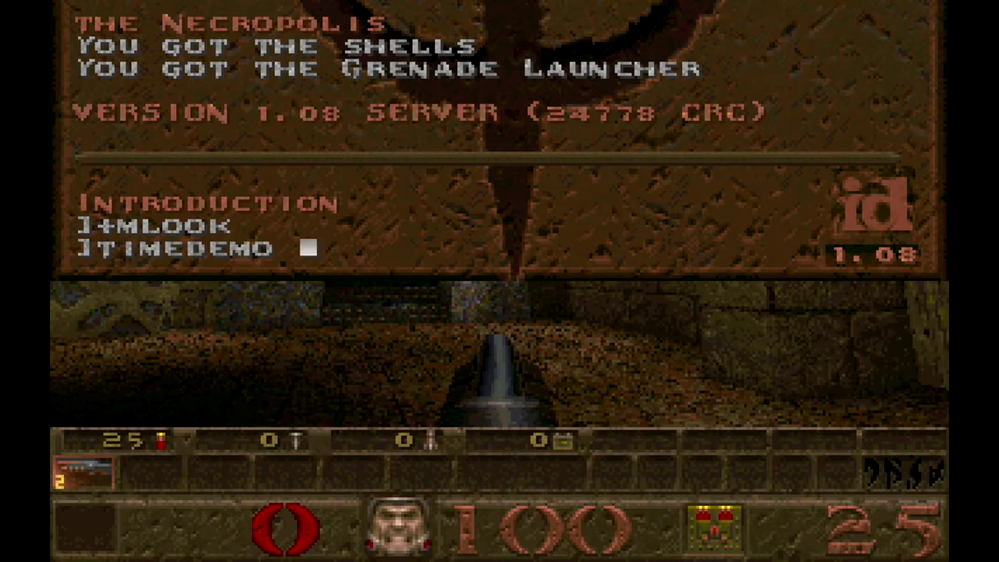
{"action": "type", "text": "demo3"}
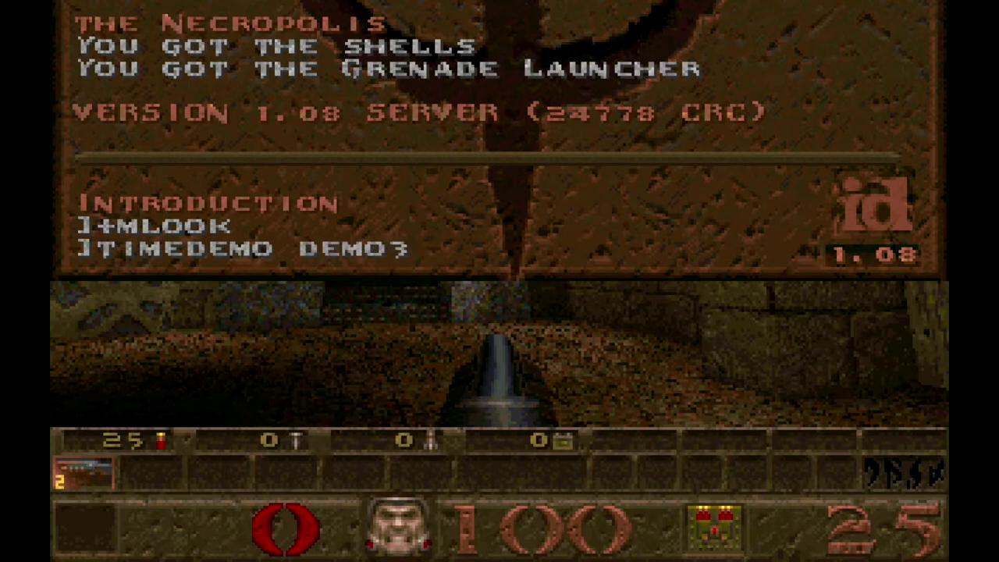
- Lower the system volume and run the entered timedemo benchmark
{"action": "key", "text": "XF86AudioLowerVolume"}
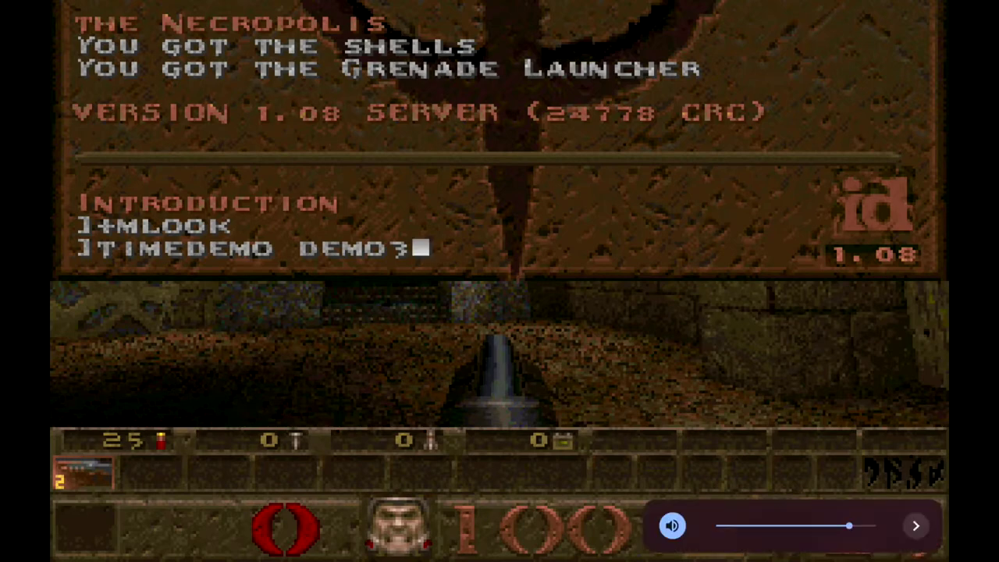
{"action": "key", "text": "XF86AudioLowerVolume"}
{"action": "key", "text": "XF86AudioLowerVolume"}
{"action": "key", "text": "XF86AudioLowerVolume"}
{"action": "key", "text": "XF86AudioLowerVolume"}
{"action": "key", "text": "XF86AudioLowerVolume"}
{"action": "key", "text": "XF86AudioLowerVolume"}
{"action": "key", "text": "XF86AudioLowerVolume"}
{"action": "key", "text": "Return"}
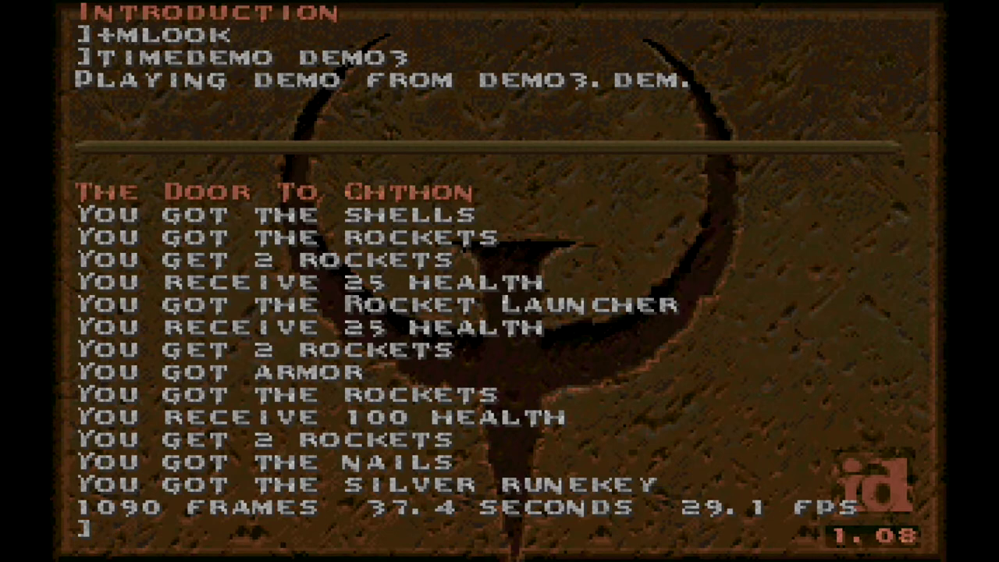
- Quit Quake from its main menu and confirm leaving to the DOS prompt
{"action": "key", "text": "Escape"}
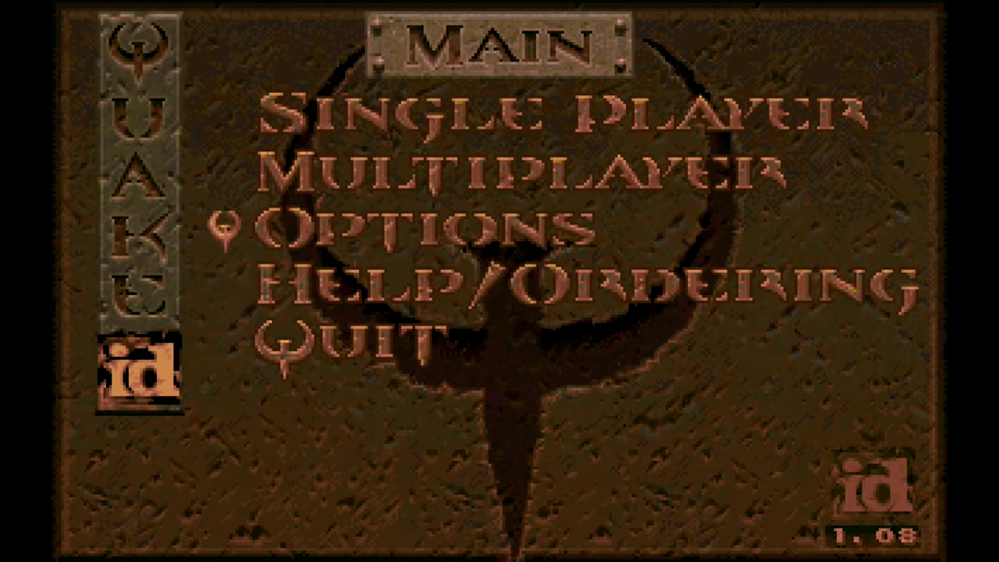
{"action": "key", "text": "Down"}
{"action": "key", "text": "Down"}
{"action": "key", "text": "Return"}
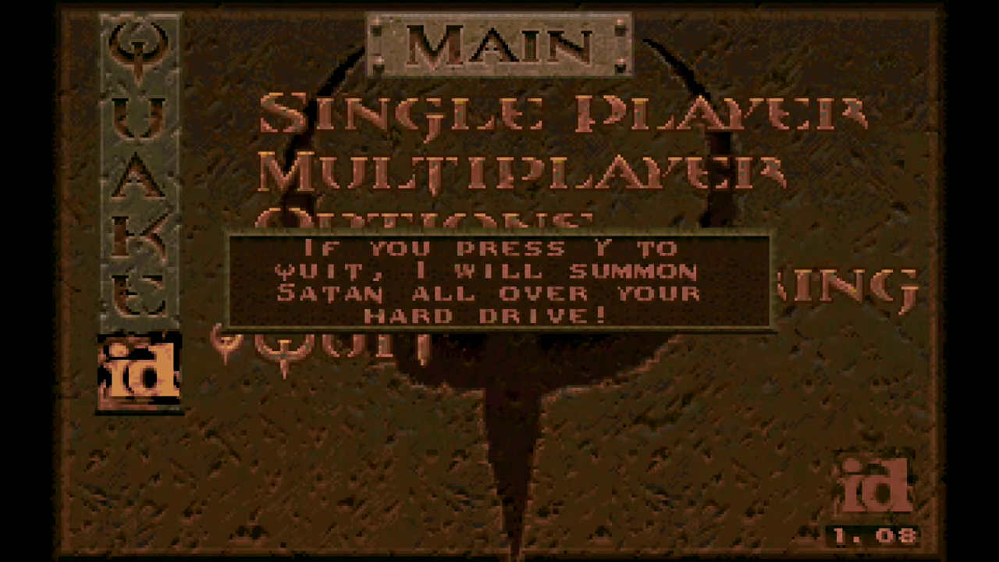
{"action": "key", "text": "y"}
- Raise the system volume again
{"action": "key", "text": "XF86AudioRaiseVolume"}
{"action": "key", "text": "XF86AudioRaiseVolume"}
{"action": "key", "text": "XF86AudioRaiseVolume"}
{"action": "key", "text": "XF86AudioRaiseVolume"}
{"action": "key", "text": "XF86AudioRaiseVolume"}
{"action": "key", "text": "XF86AudioRaiseVolume"}
{"action": "key", "text": "XF86AudioRaiseVolume"}
{"action": "key", "text": "XF86AudioRaiseVolume"}
{"action": "key", "text": "XF86AudioRaiseVolume"}
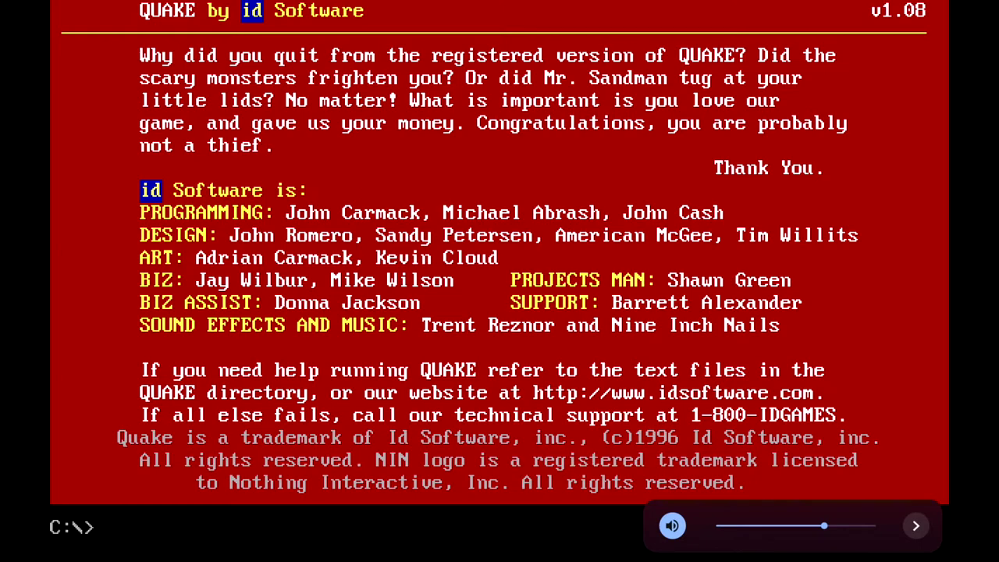
- Dismiss the general settings and run "exit" at the DOS prompt to return to the games list
{"action": "left_click", "coordinate": [64, 14]}
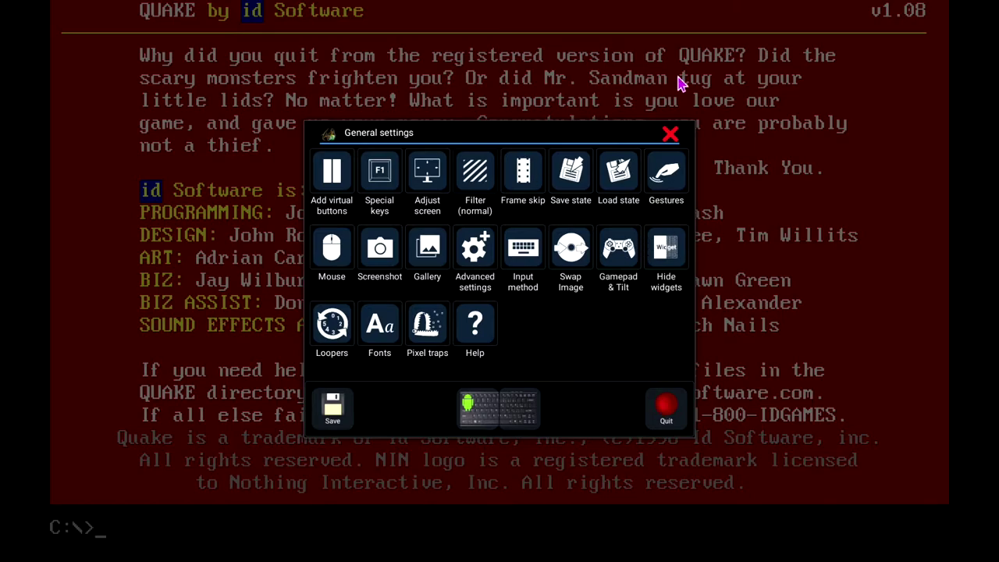
{"action": "left_click", "coordinate": [669, 136]}
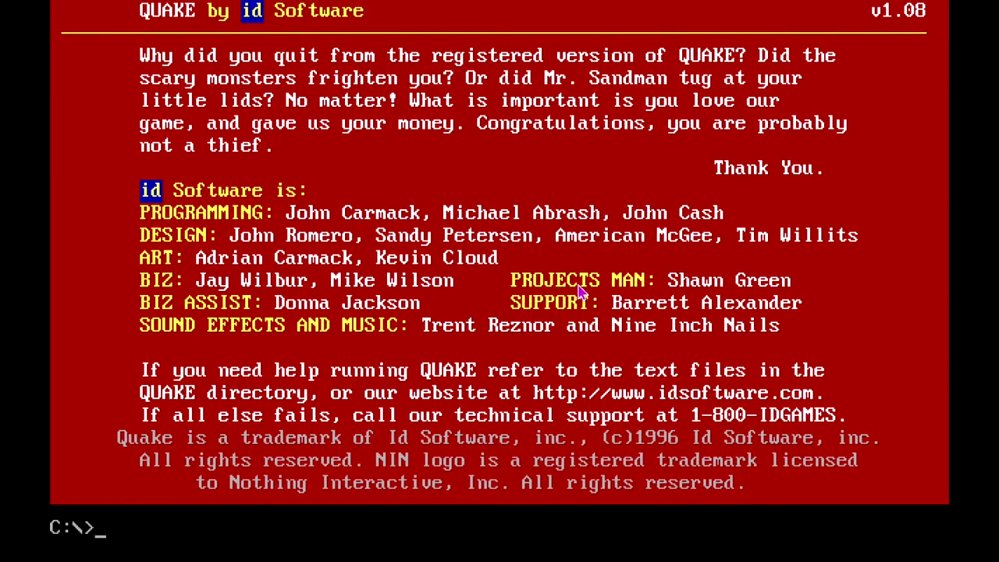
{"action": "type", "text": "exit"}
{"action": "key", "text": "Return"}
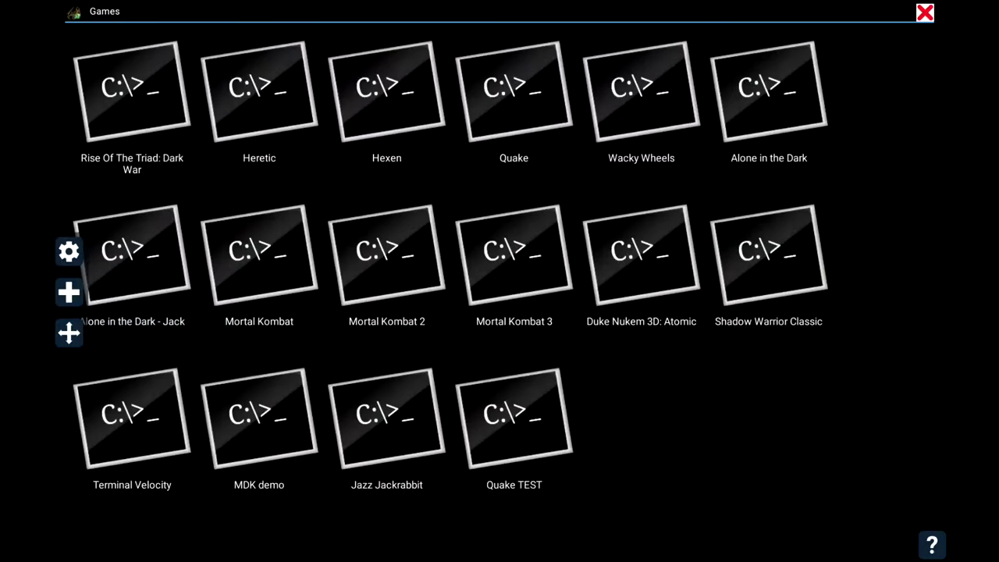
- Launch the Quake profile, closing the startup help and skipping the joystick calibration
{"action": "left_click", "coordinate": [529, 92]}
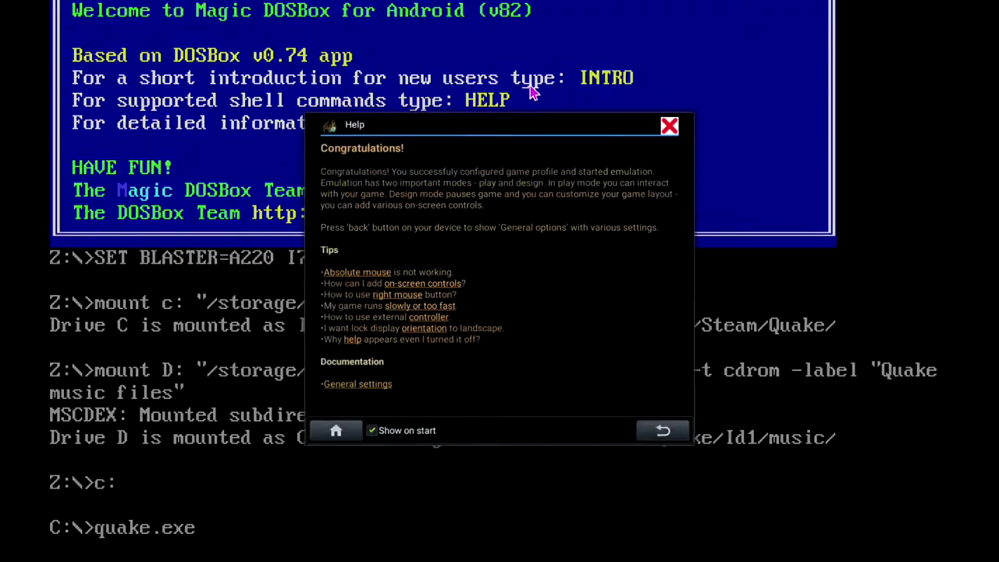
{"action": "key", "text": "XF86AudioRaiseVolume"}
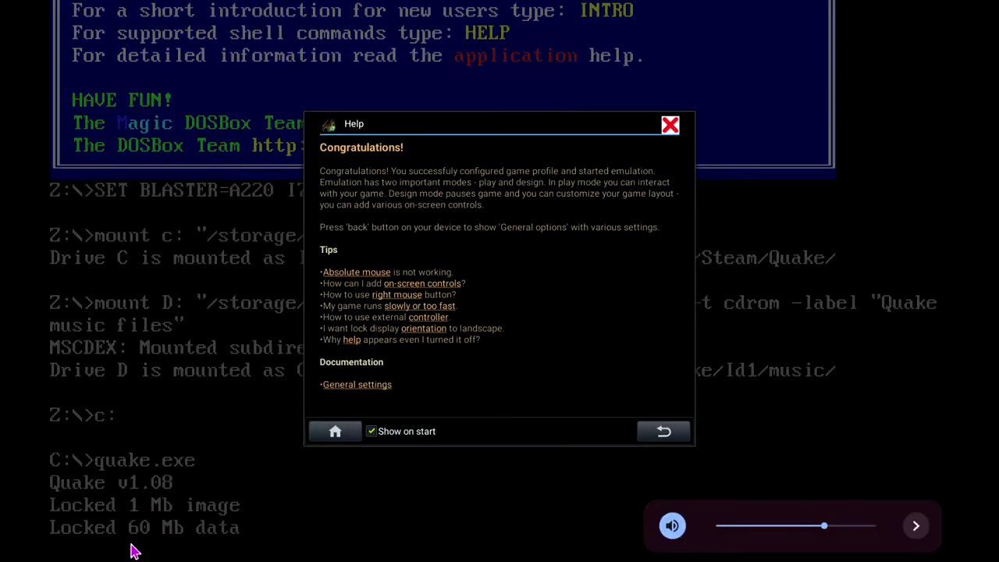
{"action": "left_click", "coordinate": [669, 125]}
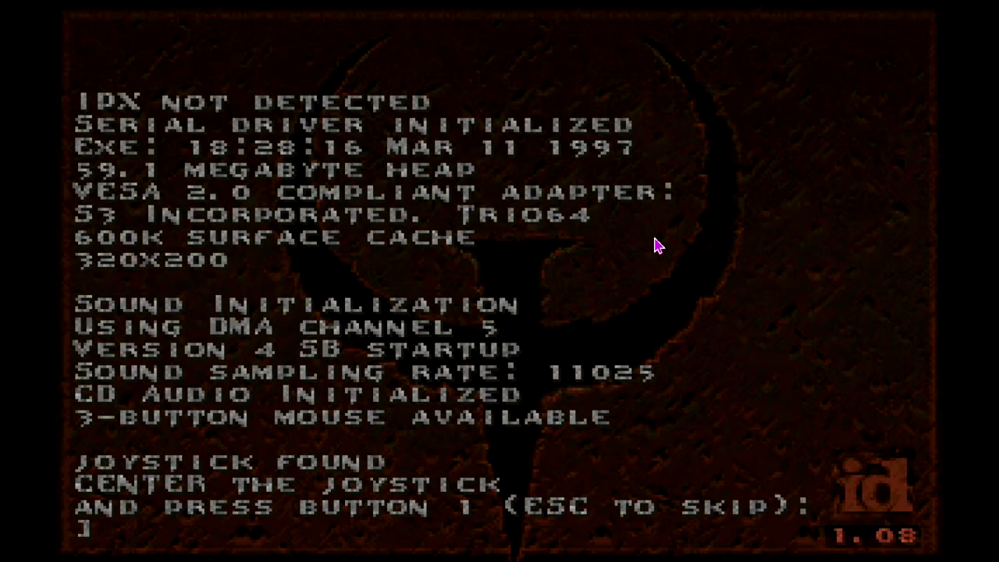
{"action": "key", "text": "Escape"}
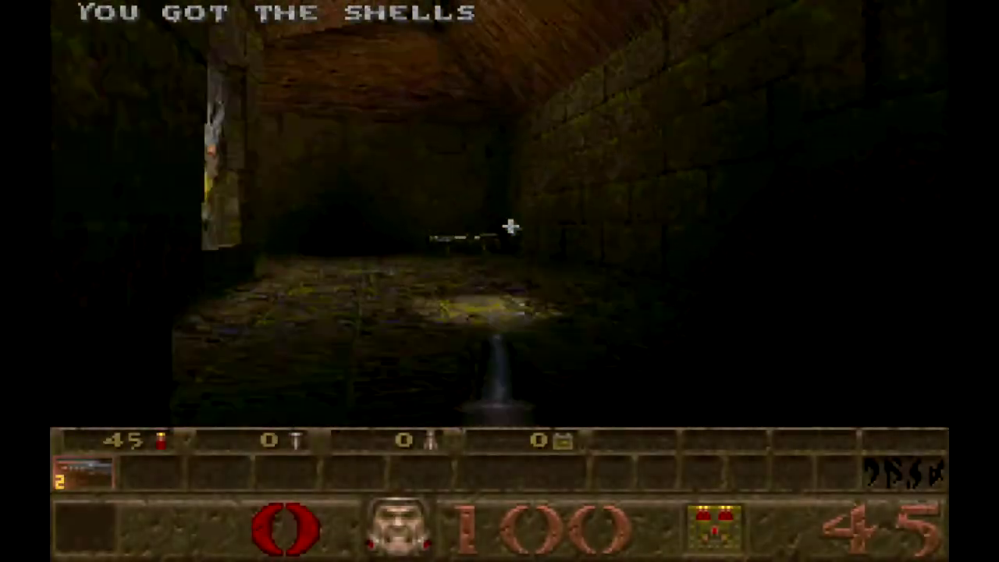
- Start a new single-player game, turn around in the starting hall and walk toward the skill passages
{"action": "key", "text": "Escape"}
{"action": "key", "text": "Return"}
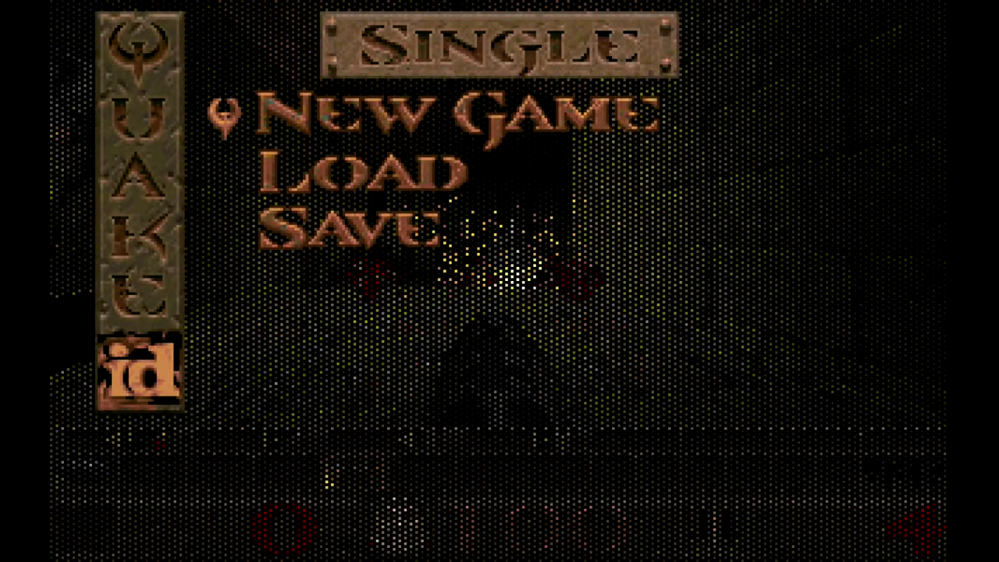
{"action": "key", "text": "Return"}
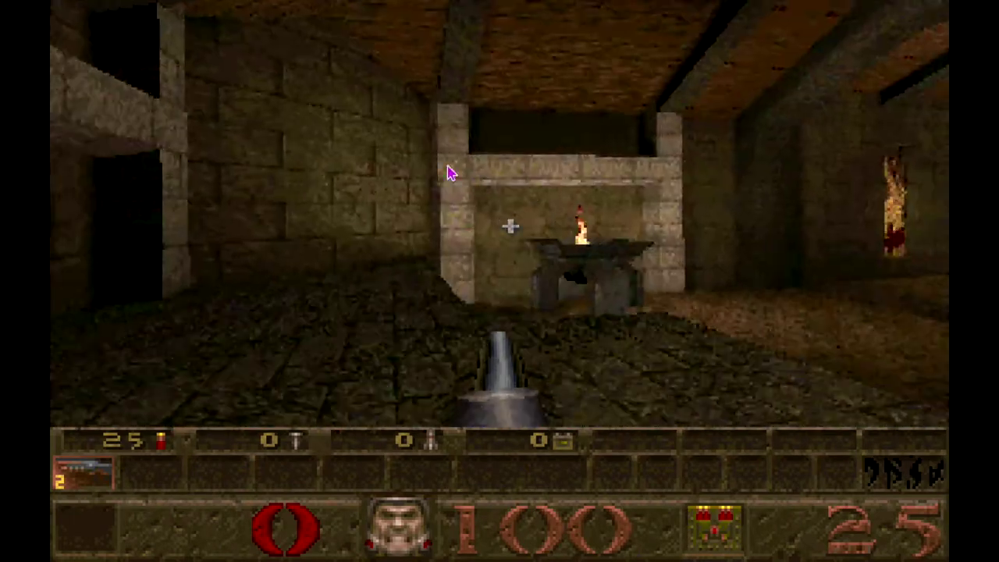
{"action": "key", "text": "Right"}
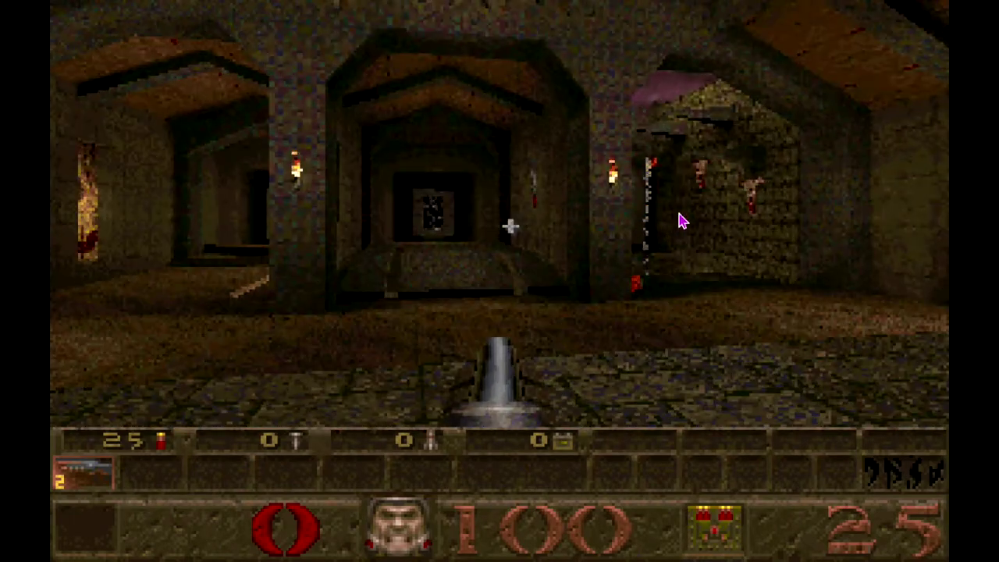
{"action": "key", "text": "Up"}
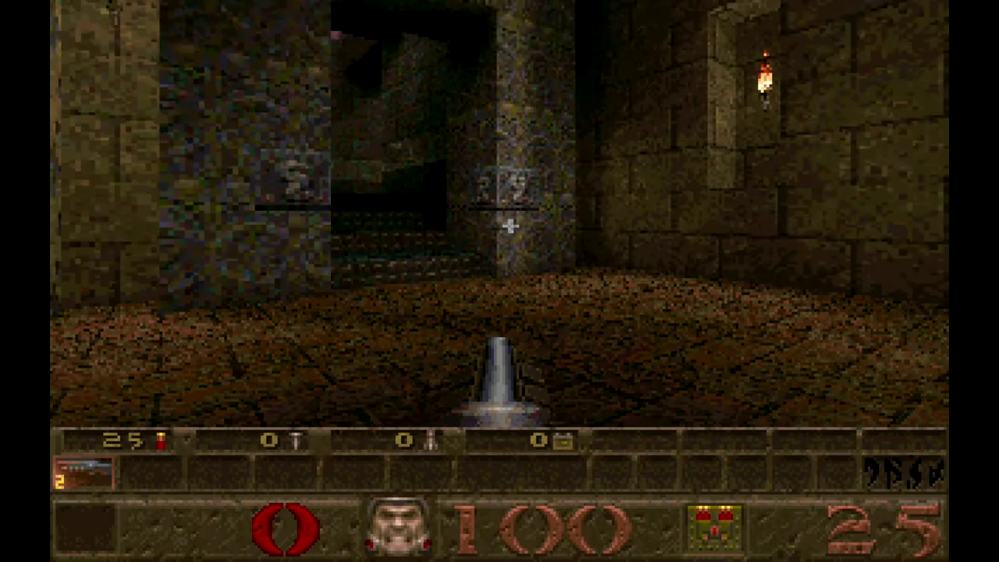
- Walk forward and backward in the hall with the rune-marked doorways while looking around, and head into the first level
{"action": "mouse_move", "coordinate": [510, 226]}
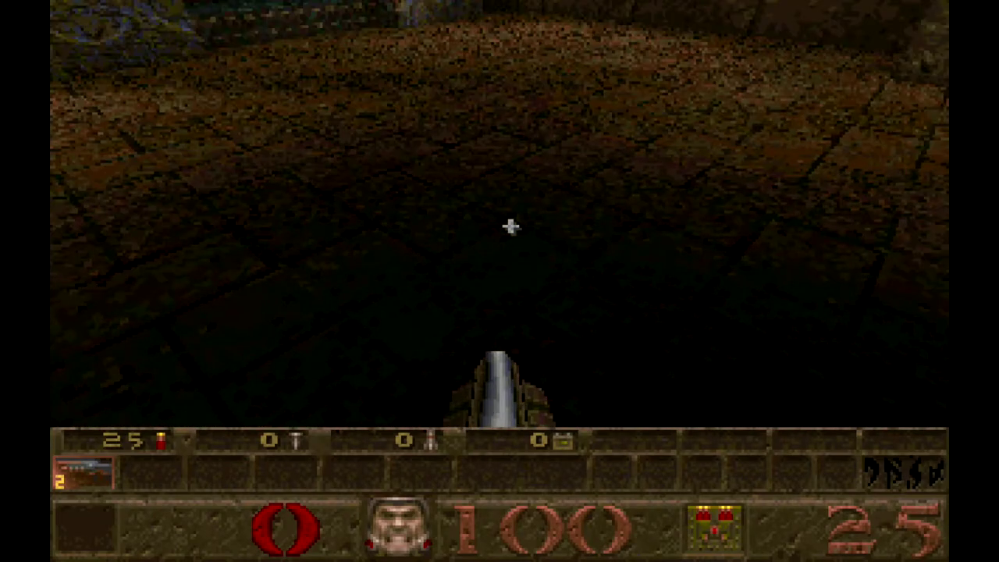
{"action": "key", "text": "w"}
{"action": "key", "text": "s"}
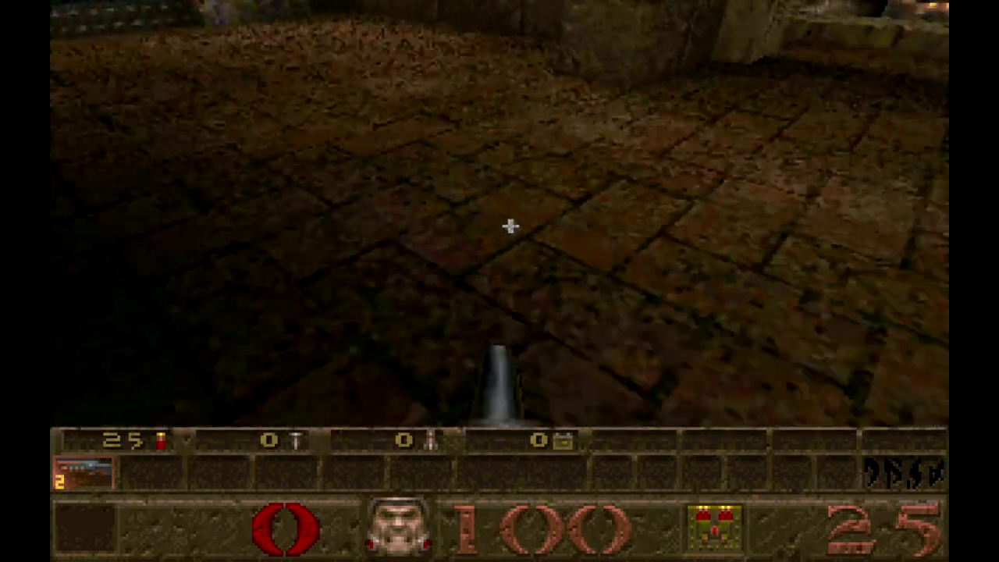
{"action": "key", "text": "w"}
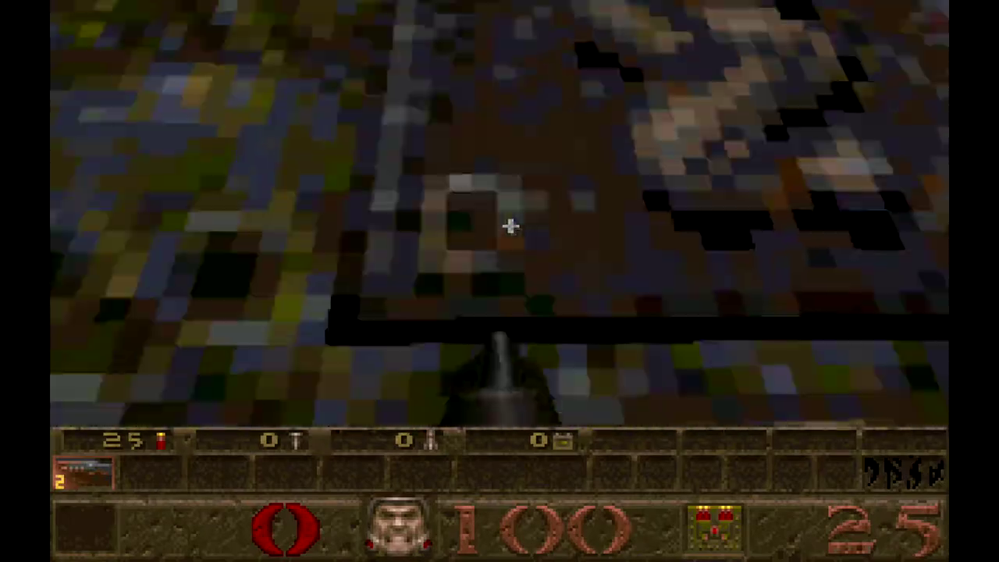
{"action": "key", "text": "s"}
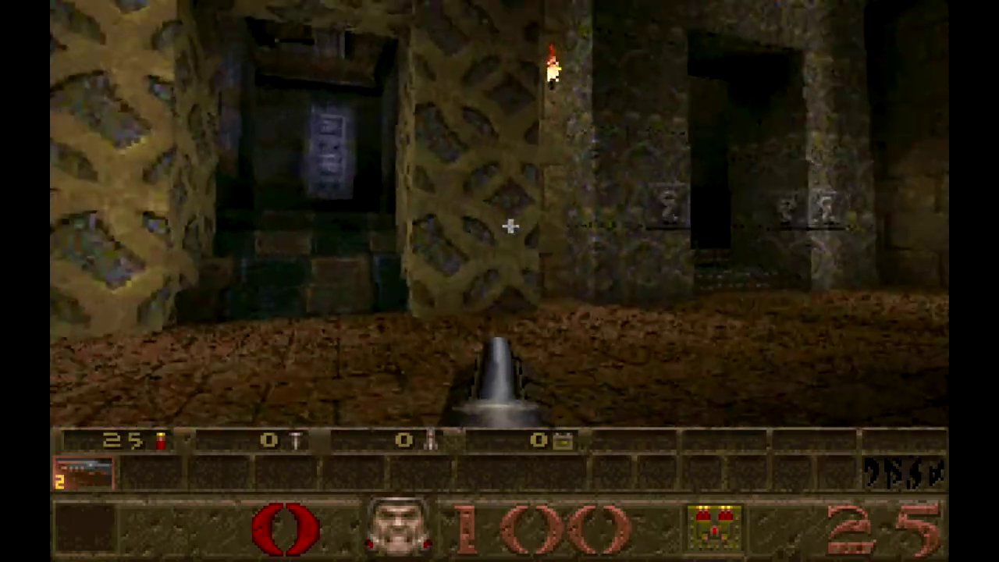
{"action": "key", "text": "w"}
{"action": "key", "text": "s"}
{"action": "key", "text": "w"}
{"action": "key", "text": "w"}
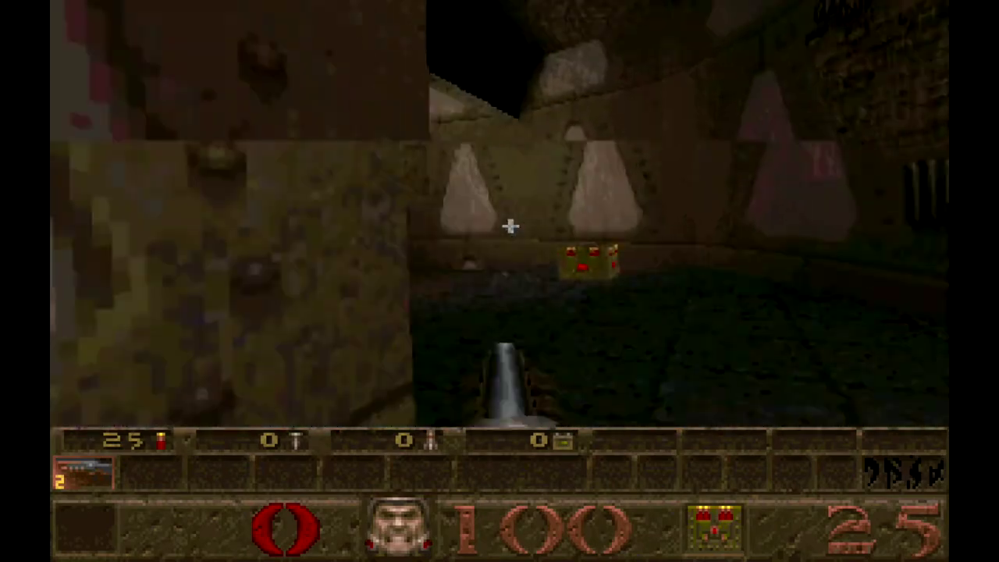
- Collect the box of shells and shoot the soldier in the first room, picking up the dropped ammo
{"action": "key", "text": "w"}
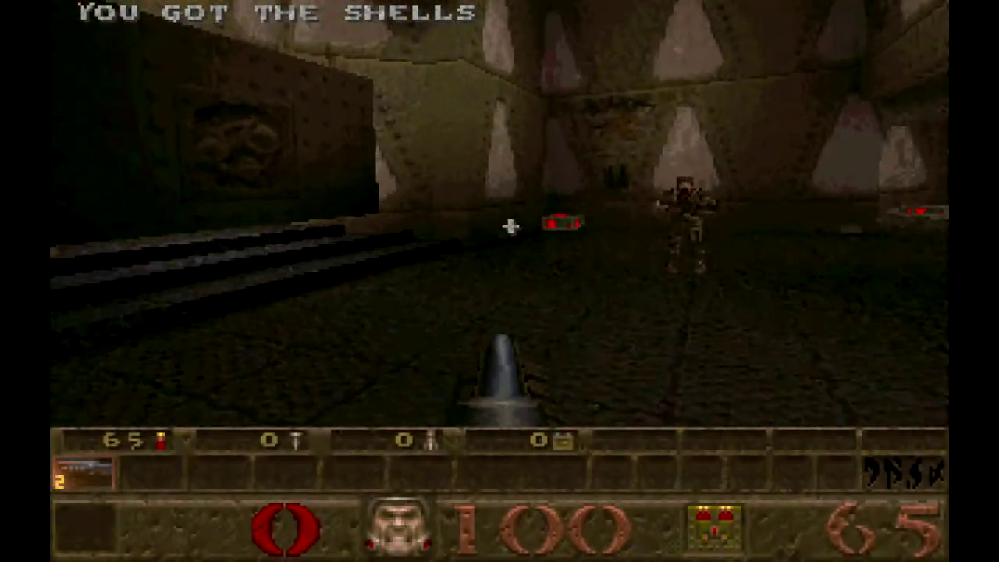
{"action": "key", "text": "ctrl"}
{"action": "key", "text": "ctrl"}
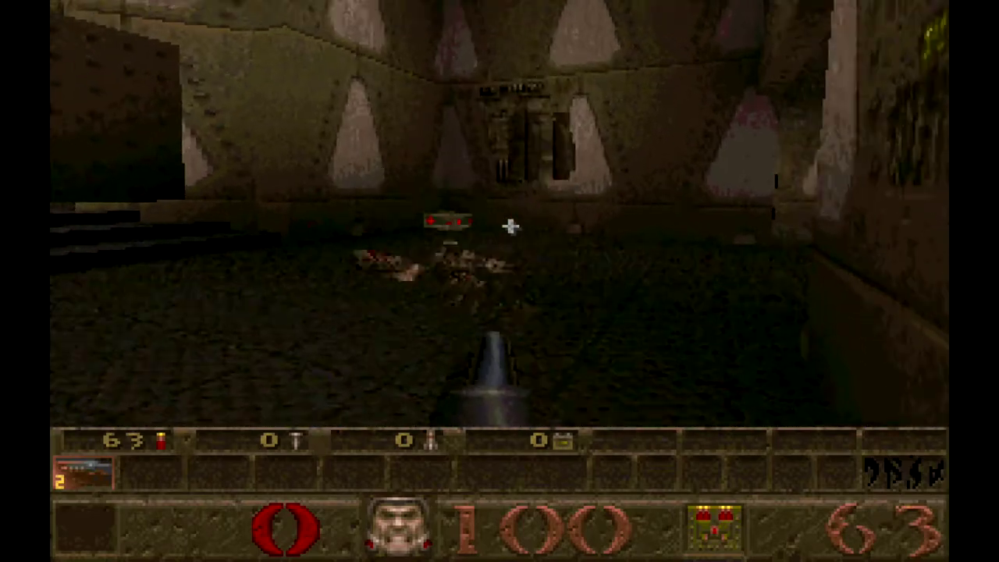
{"action": "key", "text": "w"}
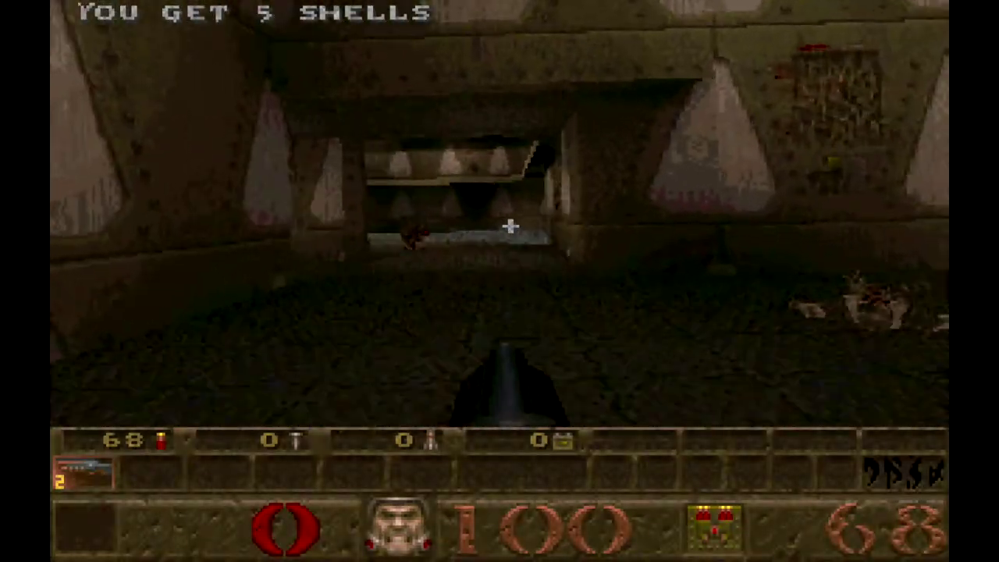
- Shoot the enemies coming out of the passage and advance into it
{"action": "key", "text": "ctrl"}
{"action": "key", "text": "ctrl"}
{"action": "key", "text": "ctrl"}
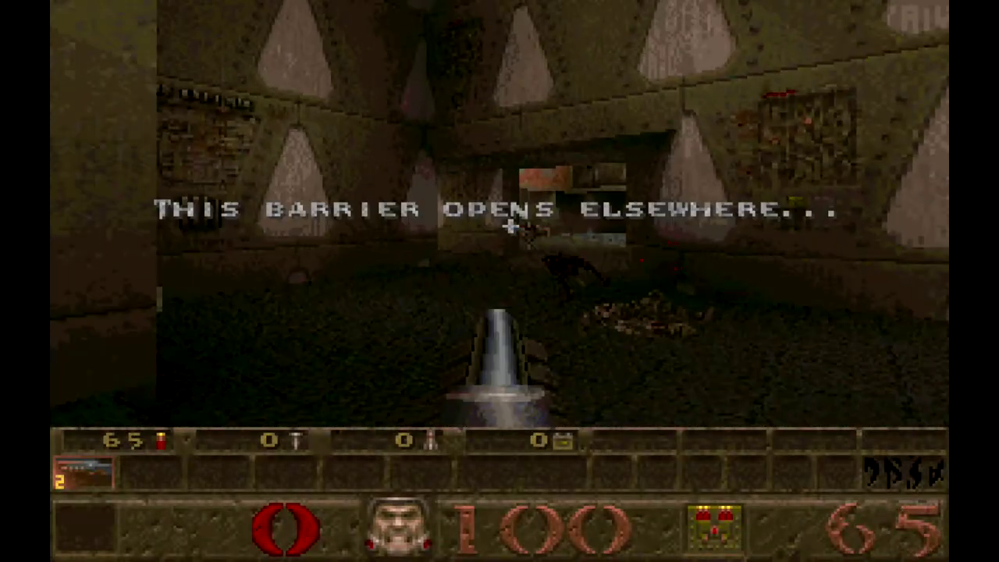
{"action": "key", "text": "ctrl"}
{"action": "key", "text": "ctrl"}
{"action": "key", "text": "ctrl"}
{"action": "key", "text": "ctrl"}
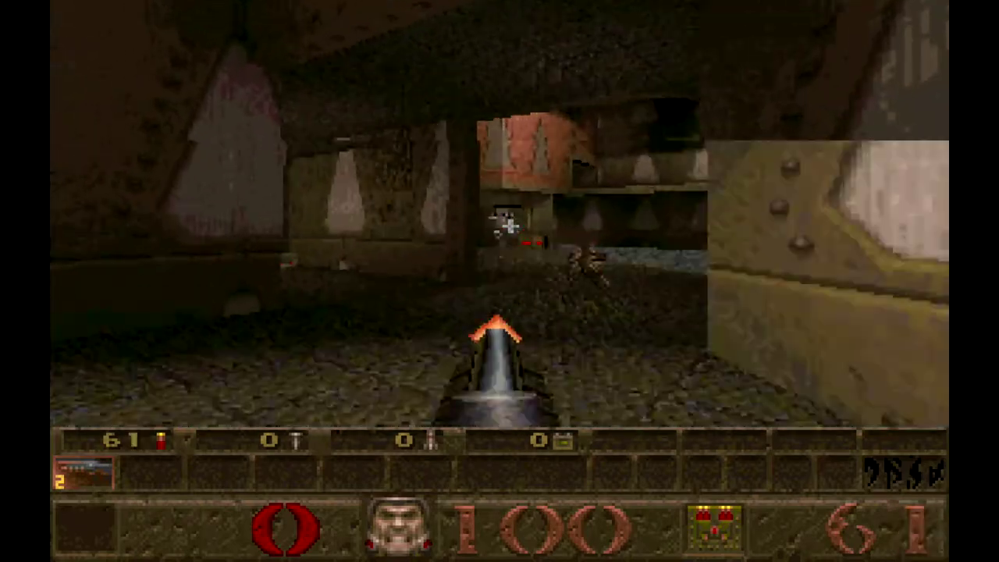
- Shoot the soldier near the water channel and collect the dropped shells
{"action": "key", "text": "ctrl"}
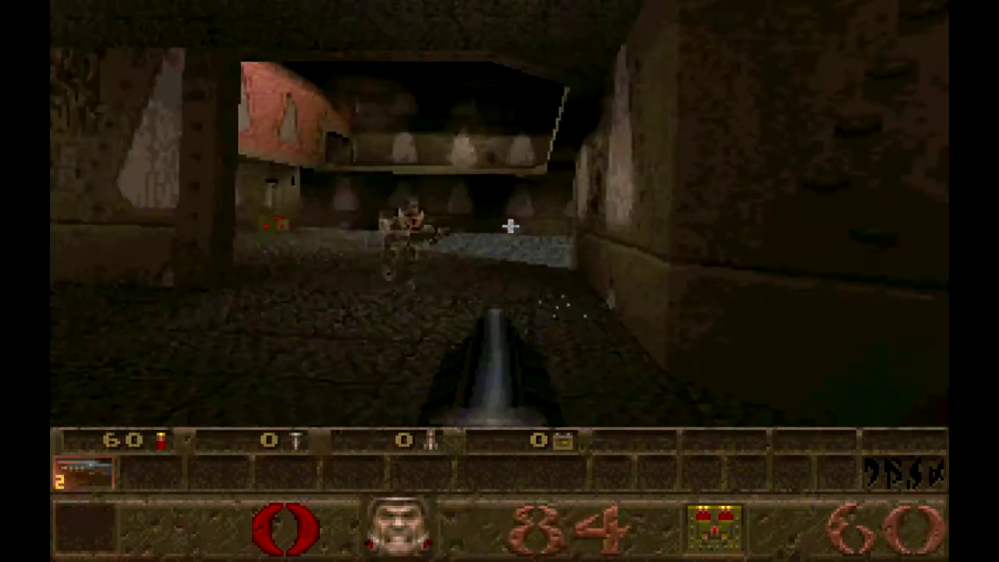
{"action": "key", "text": "ctrl"}
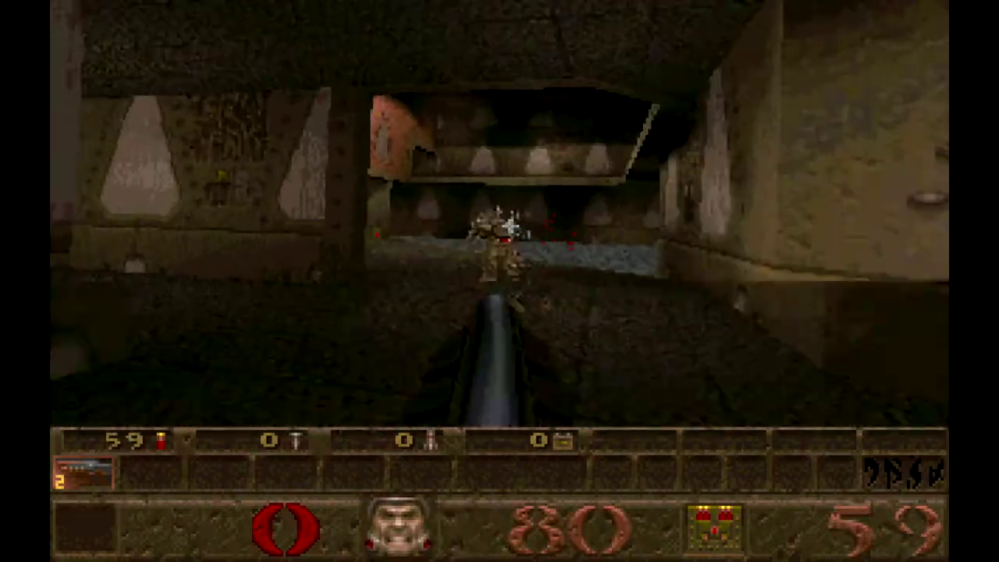
{"action": "key", "text": "ctrl"}
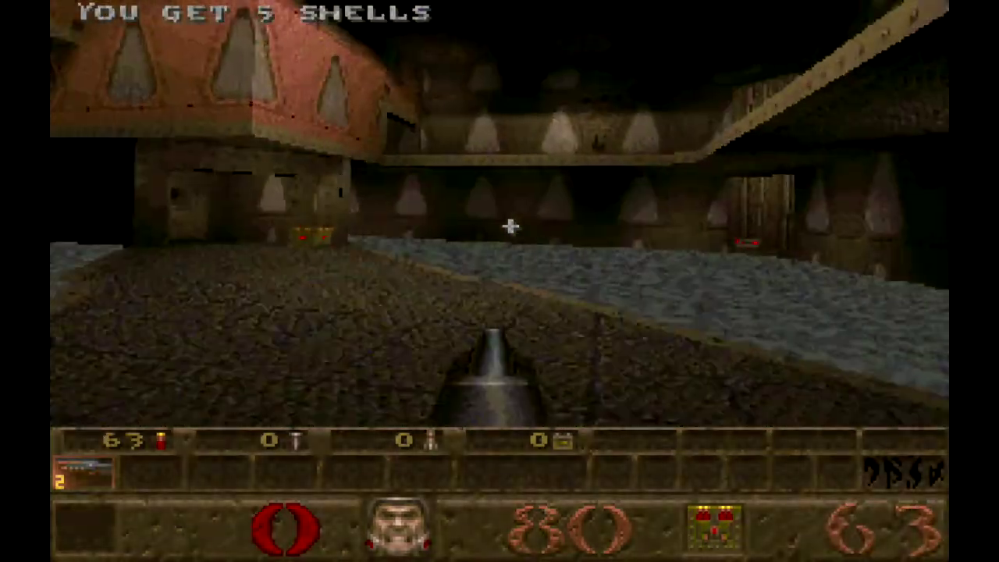
- Back up into the first room and strafe from side to side to demonstrate the movement controls
{"action": "key", "text": "s"}
{"action": "key", "text": "a"}
{"action": "key", "text": "d"}
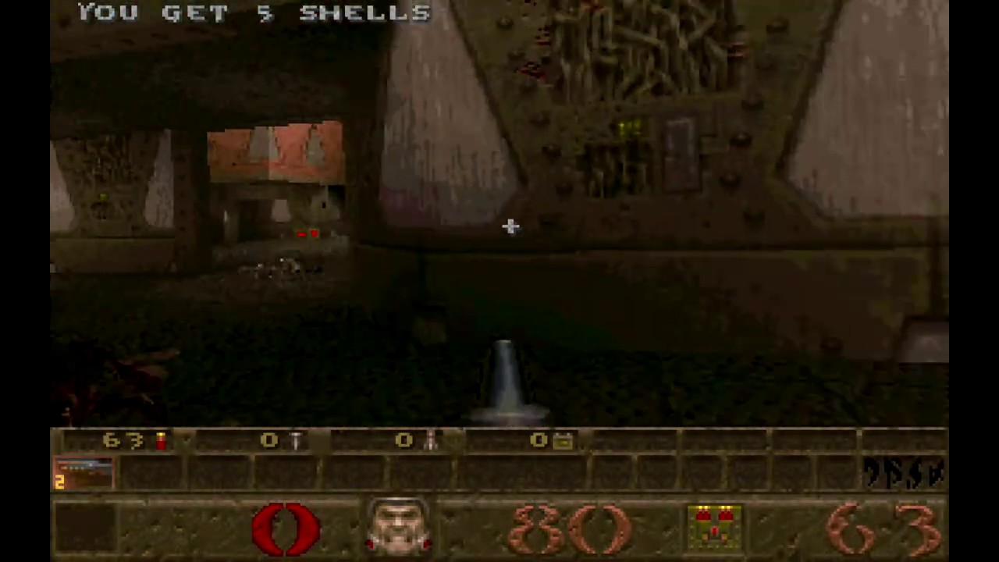
{"action": "key", "text": "s"}
{"action": "key", "text": "a"}
{"action": "key", "text": "d"}
{"action": "key", "text": "a"}
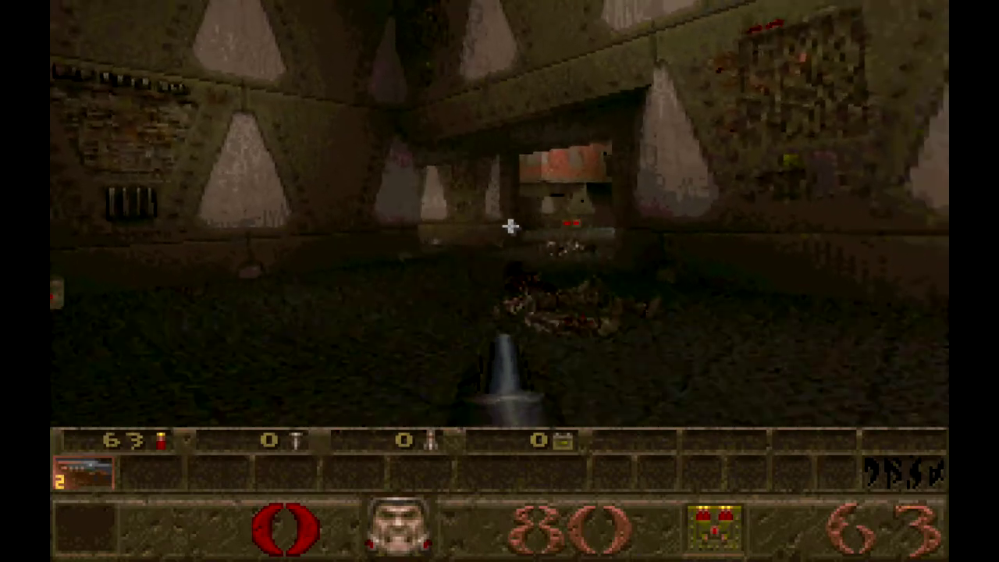
- Demonstrate keyboard aiming by tilting the view up and down and turning while facing the patterned wall
{"action": "key", "text": "Right"}
{"action": "key", "text": "Page_Down"}
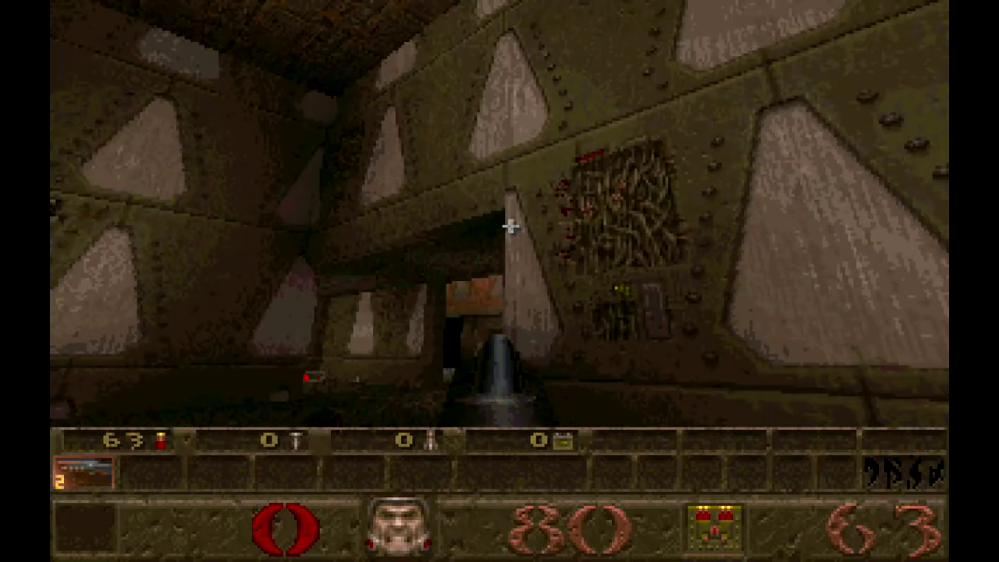
{"action": "key", "text": "Delete"}
{"action": "key", "text": "Page_Down"}
{"action": "key", "text": "Delete"}
{"action": "key", "text": "w"}
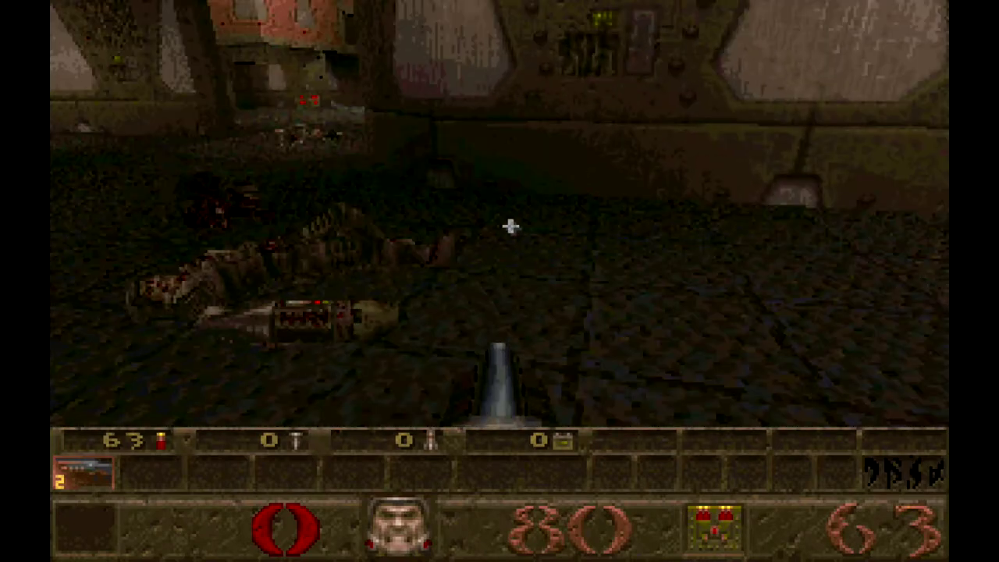
{"action": "key", "text": "Page_Down"}
{"action": "key", "text": "Right"}
{"action": "key", "text": "Right"}
{"action": "key", "text": "Left"}
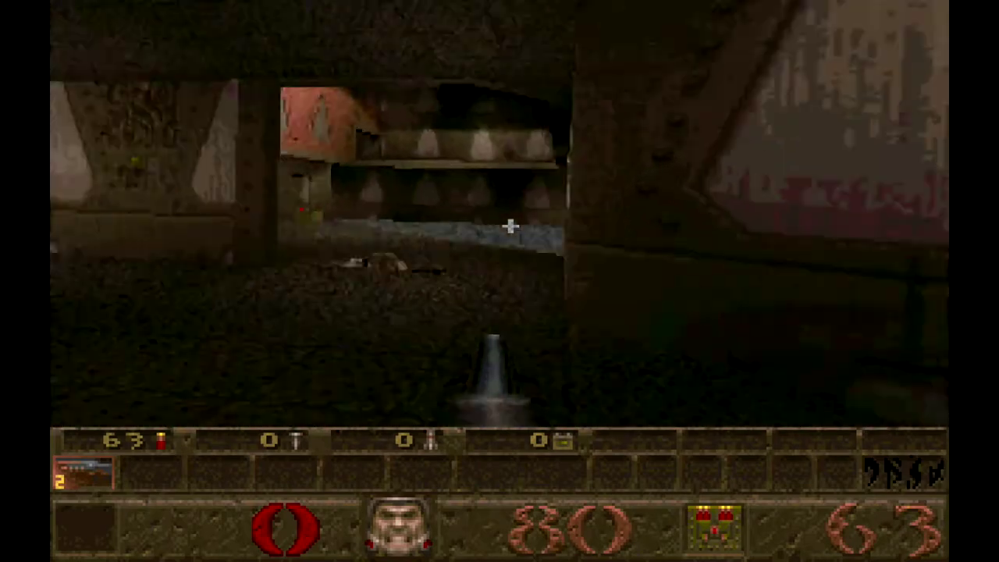
- Move around the passage entrance with the keyboard alone, combining walking, turning and vertical looking
{"action": "key", "text": "w"}
{"action": "key", "text": "Page_Down"}
{"action": "key", "text": "Delete"}
{"action": "key", "text": "Right"}
{"action": "key", "text": "w"}
{"action": "key", "text": "Delete"}
{"action": "key", "text": "s"}
{"action": "key", "text": "Left"}
{"action": "key", "text": "w"}
{"action": "key", "text": "Right"}
{"action": "key", "text": "w"}
{"action": "key", "text": "a"}
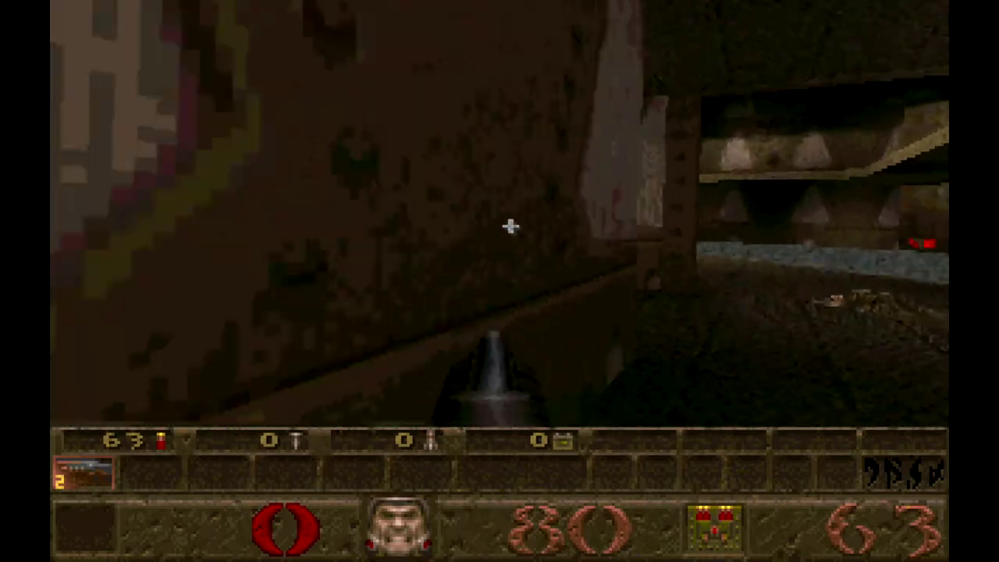
- Turn and back away to face the passage again from inside the first room
{"action": "key", "text": "Right"}
{"action": "key", "text": "w"}
{"action": "key", "text": "Right"}
{"action": "key", "text": "Left"}
{"action": "key", "text": "Down"}
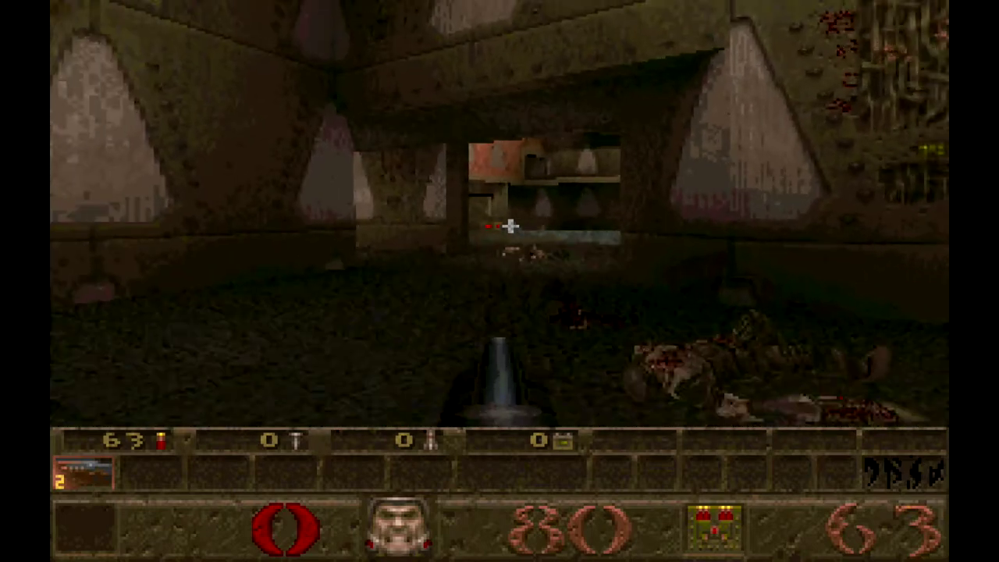
- Enable mouse look by running the "+mlook" console command, and close the console
{"action": "key", "text": "grave"}
{"action": "type", "text": "-mlook"}
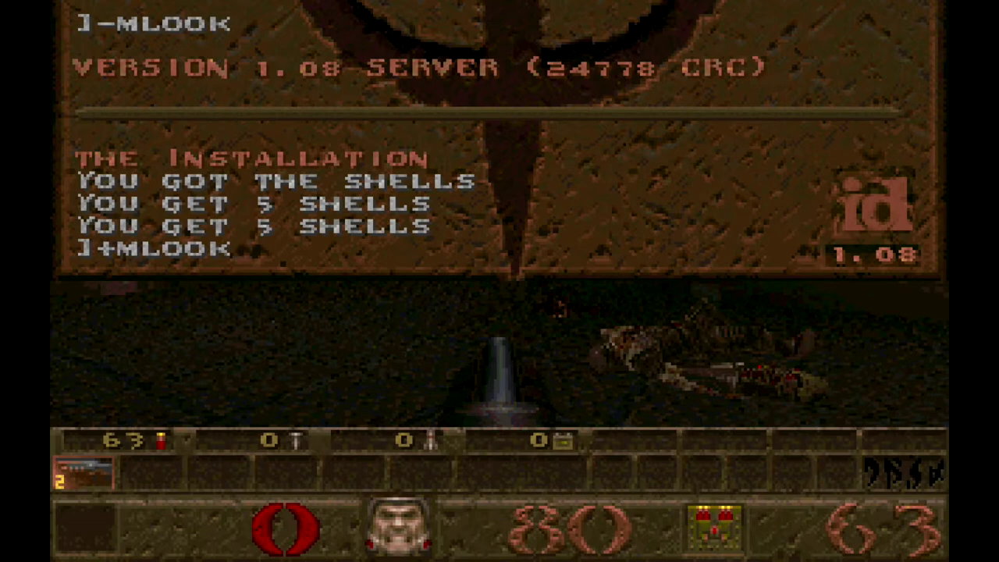
{"action": "key", "text": "Return"}
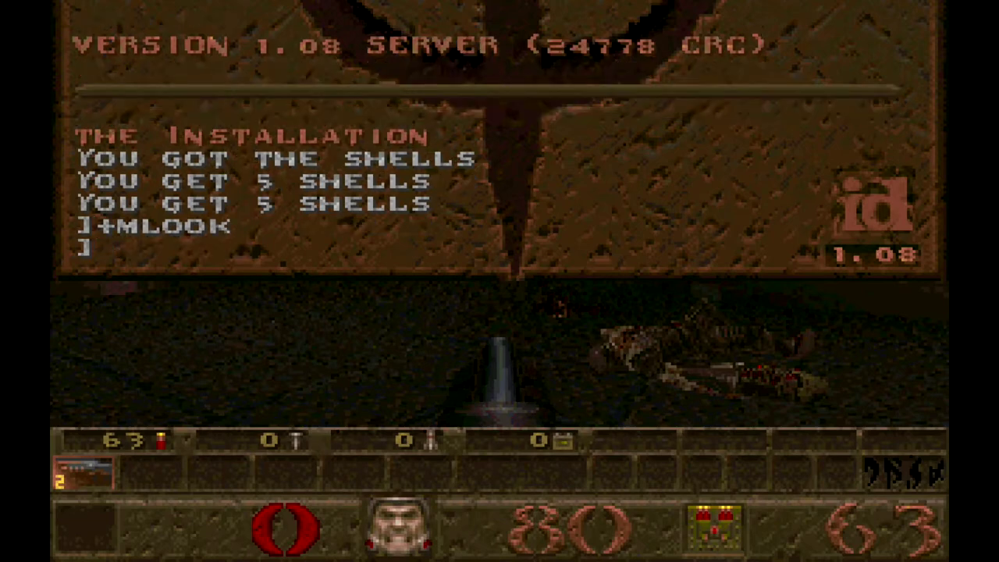
{"action": "key", "text": "grave"}
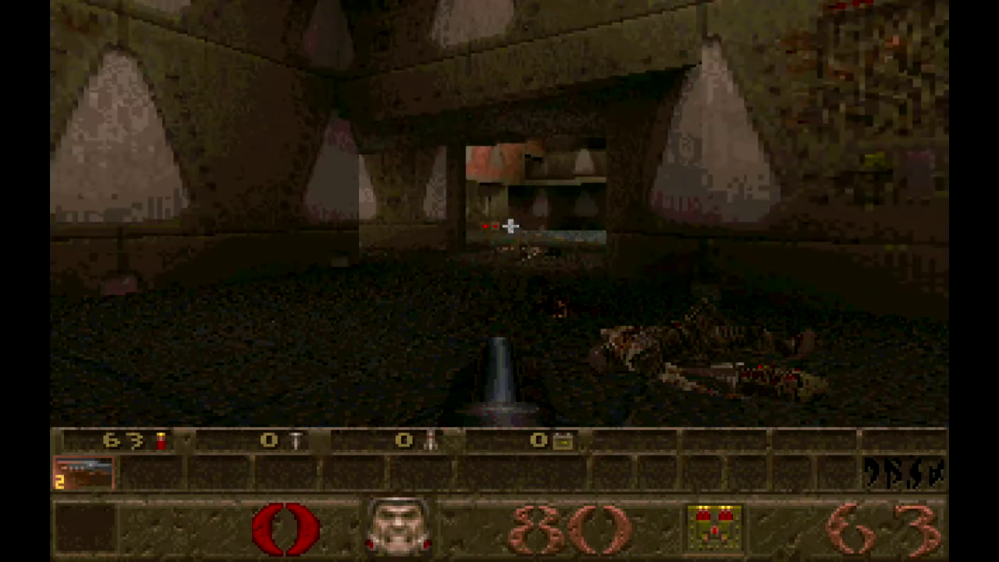
- Look around with the mouse, walk through the passage and pick up a health pack
{"action": "mouse_move", "coordinate": [537, 145]}
{"action": "mouse_move", "coordinate": [602, 241]}
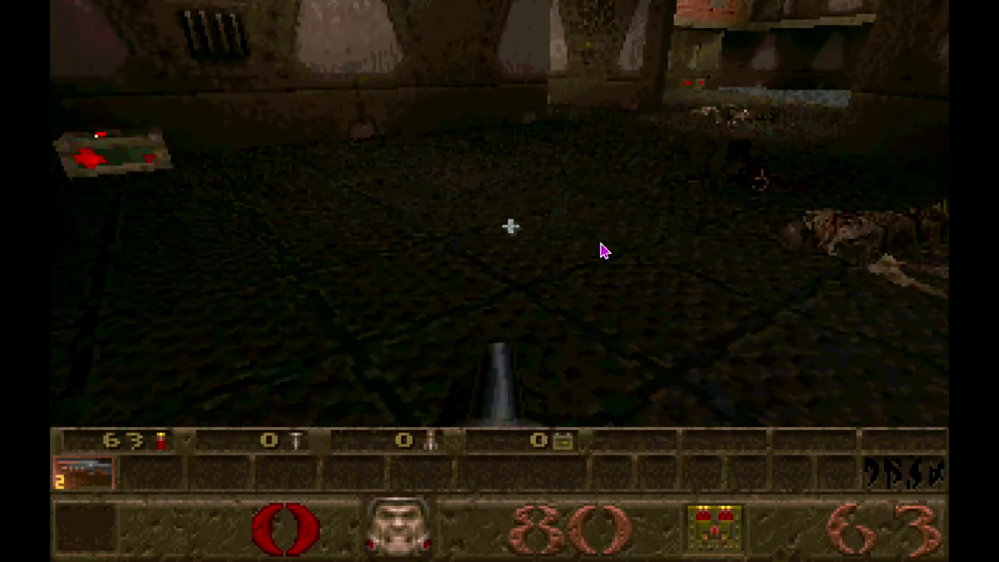
{"action": "key", "text": "Up"}
{"action": "mouse_move", "coordinate": [510, 226]}
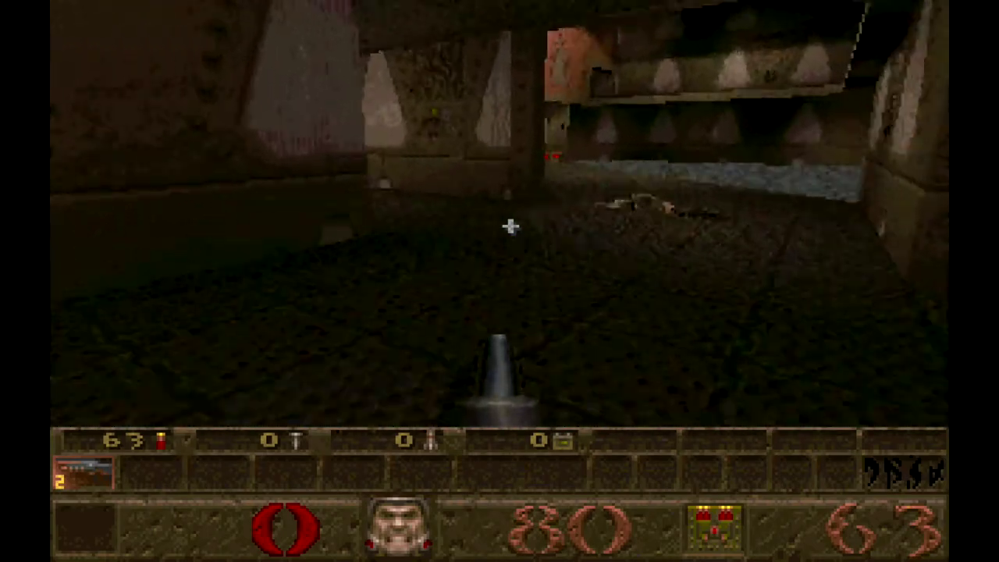
{"action": "key", "text": "Left"}
{"action": "key", "text": "Up"}
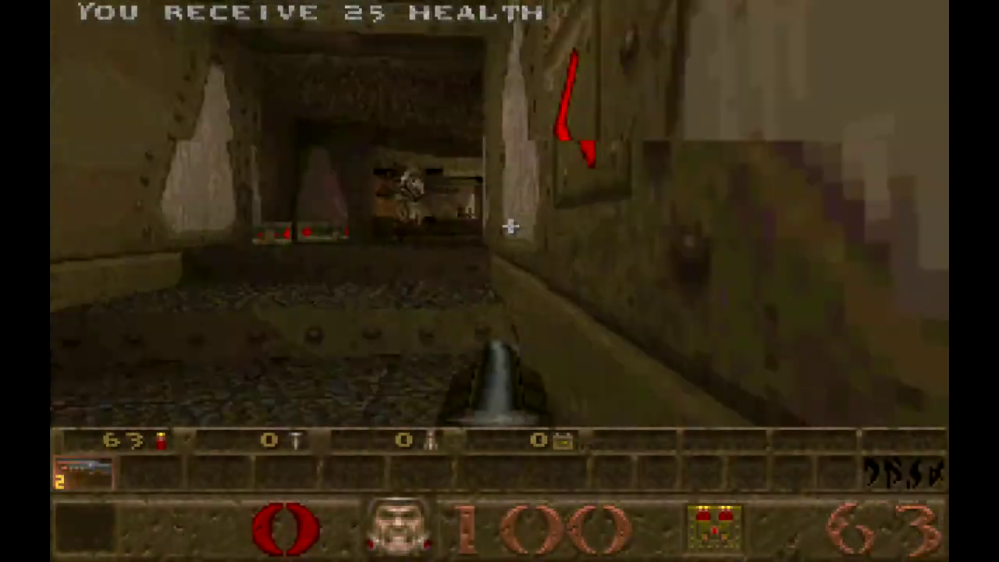
- Shoot the enemy in the stepped corridor while advancing, and collect the dropped cells
{"action": "left_click", "coordinate": [510, 227]}
{"action": "left_click", "coordinate": [510, 226]}
{"action": "key", "text": "Left"}
{"action": "left_click", "coordinate": [510, 226]}
{"action": "key", "text": "Right"}
{"action": "left_click", "coordinate": [510, 226]}
{"action": "key", "text": "ctrl"}
{"action": "key", "text": "Left"}
{"action": "key", "text": "Up"}
{"action": "left_click", "coordinate": [510, 226]}
{"action": "key", "text": "Right"}
{"action": "left_click", "coordinate": [510, 226]}
{"action": "left_click", "coordinate": [511, 227]}
{"action": "left_click", "coordinate": [510, 227]}
{"action": "key", "text": "ctrl"}
{"action": "key", "text": "Up"}
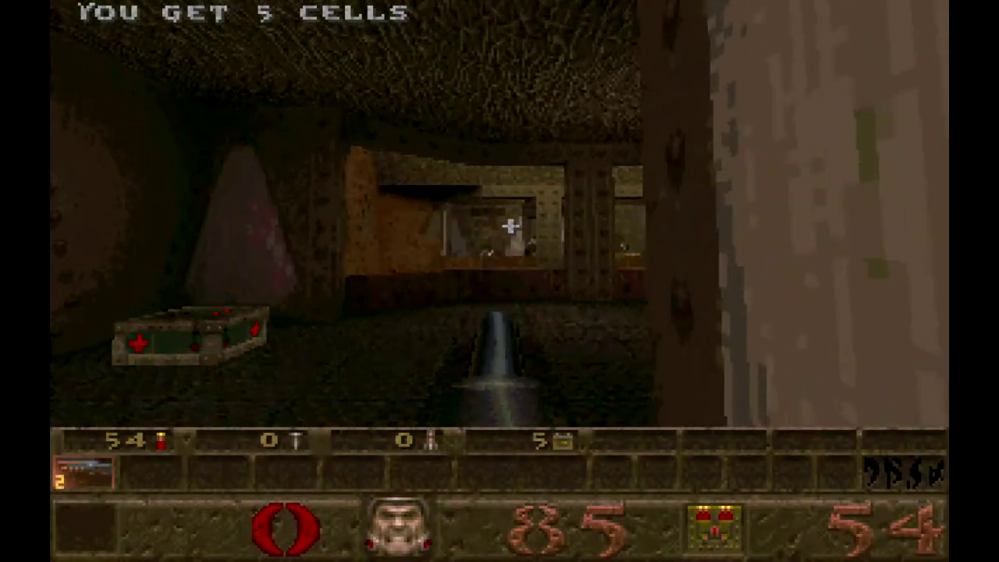
- Advance to the red parapet while firing at the enemies in the opposite openings
{"action": "key", "text": "ctrl"}
{"action": "key", "text": "ctrl"}
{"action": "key", "text": "ctrl"}
{"action": "key", "text": "ctrl"}
{"action": "key", "text": "Up"}
{"action": "key", "text": "Left"}
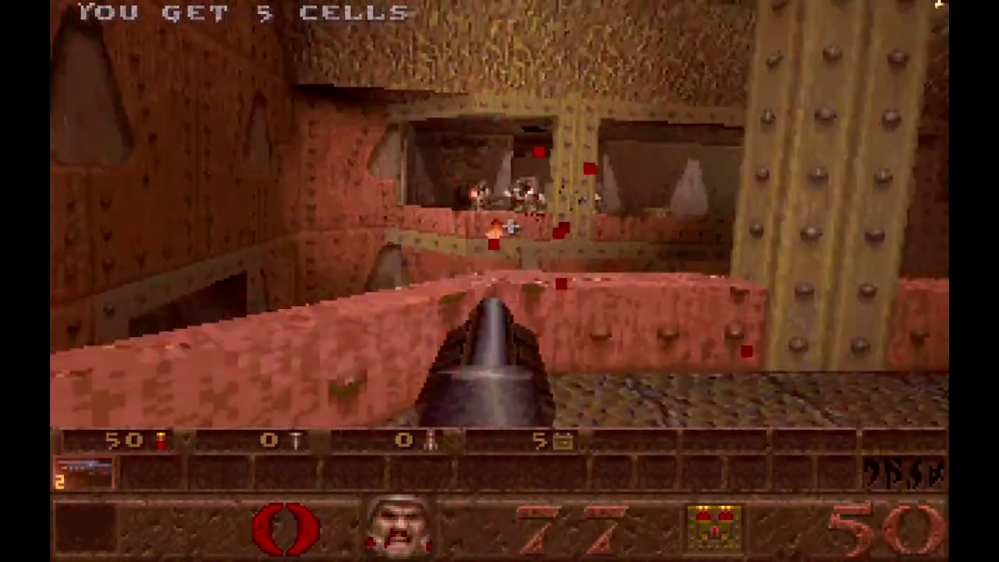
- Strafe back into cover while firing and pick up the health pack beside the wall
{"action": "key", "text": "period"}
{"action": "key", "text": "ctrl"}
{"action": "key", "text": "comma"}
{"action": "key", "text": "ctrl"}
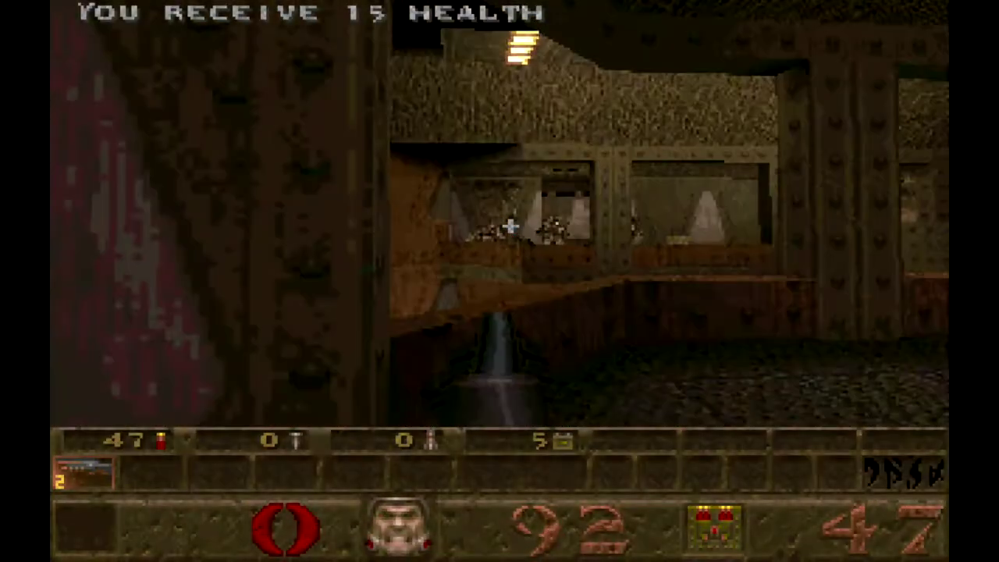
- Move out of cover beside the pillar and fire the shotgun at the enemies in the opposite openings
{"action": "key", "text": "period"}
{"action": "key", "text": "ctrl"}
{"action": "key", "text": "ctrl"}
{"action": "key", "text": "Left"}
{"action": "key", "text": "ctrl"}
{"action": "key", "text": "ctrl"}
{"action": "key", "text": "ctrl"}
{"action": "key", "text": "ctrl"}
{"action": "key", "text": "Up"}
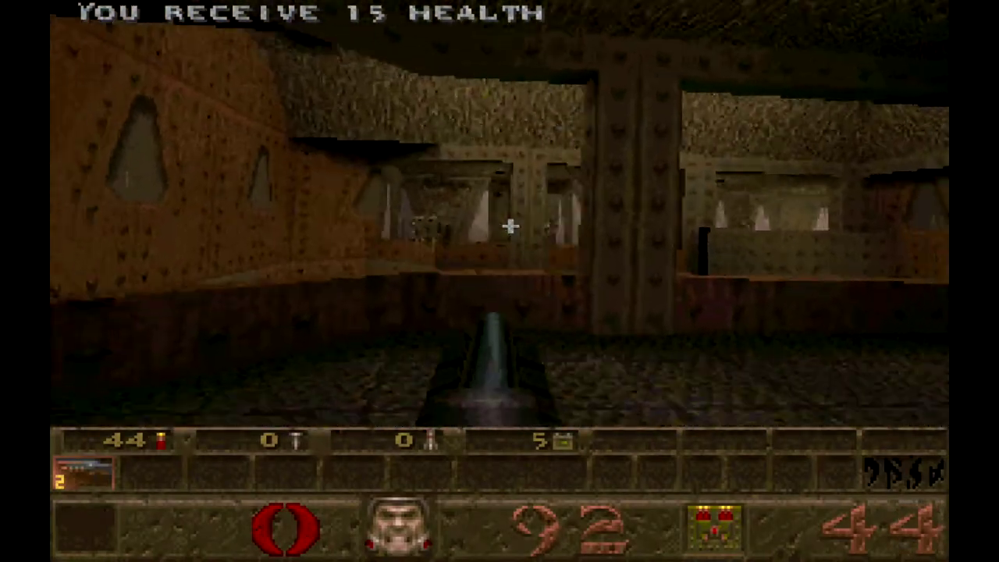
- Keep shooting at the enemies across the gap, and strafe back behind the wall to pick up the health pack
{"action": "key", "text": "Left"}
{"action": "key", "text": "ctrl"}
{"action": "key", "text": "Right"}
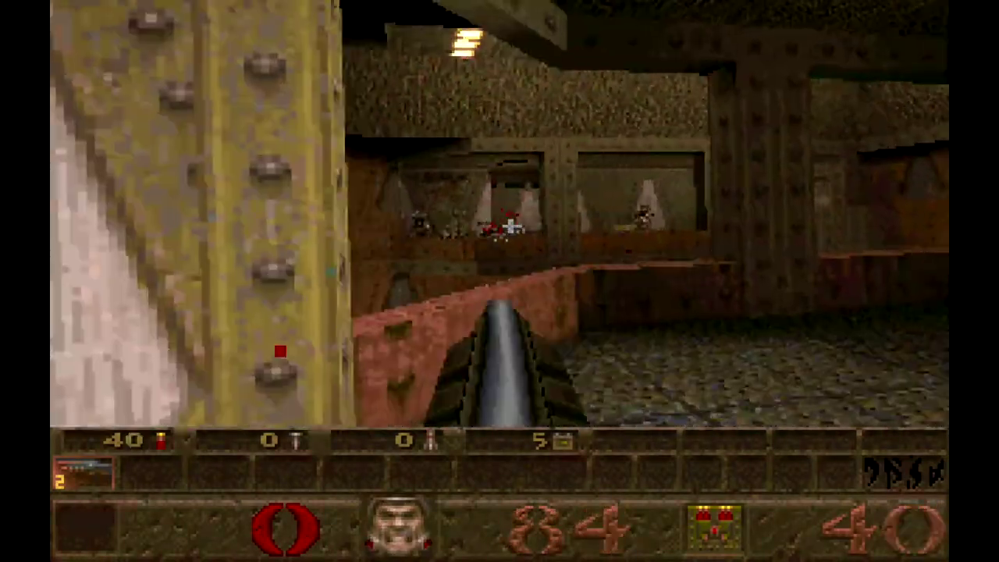
{"action": "key", "text": "ctrl"}
{"action": "key", "text": "ctrl"}
{"action": "key", "text": "ctrl"}
{"action": "key", "text": "ctrl"}
{"action": "key", "text": "comma"}
{"action": "key", "text": "Left"}
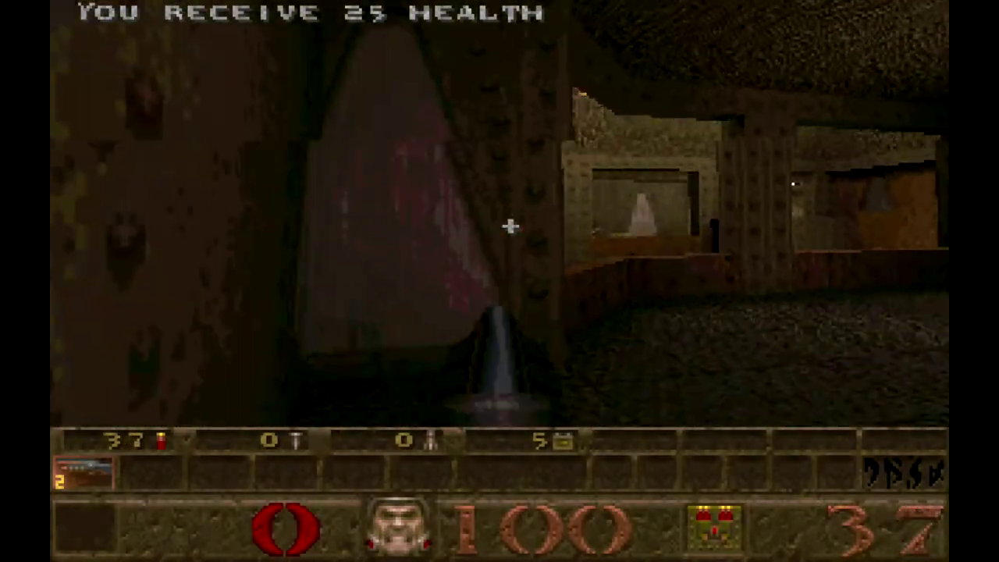
- Strafe out of cover again and shoot the enemy group behind the far parapet
{"action": "key", "text": "period"}
{"action": "key", "text": "ctrl"}
{"action": "key", "text": "ctrl"}
{"action": "key", "text": "Right"}
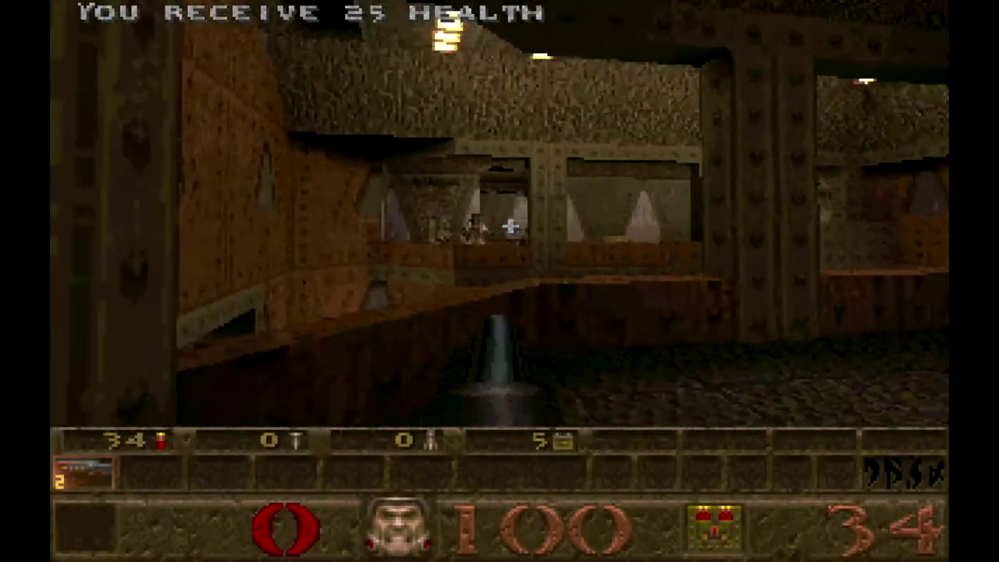
{"action": "key", "text": "ctrl"}
- Advance along the dark corridor to the next opening and fire at the remaining enemies opposite
{"action": "key", "text": "Up"}
{"action": "key", "text": "Right"}
{"action": "key", "text": "Up"}
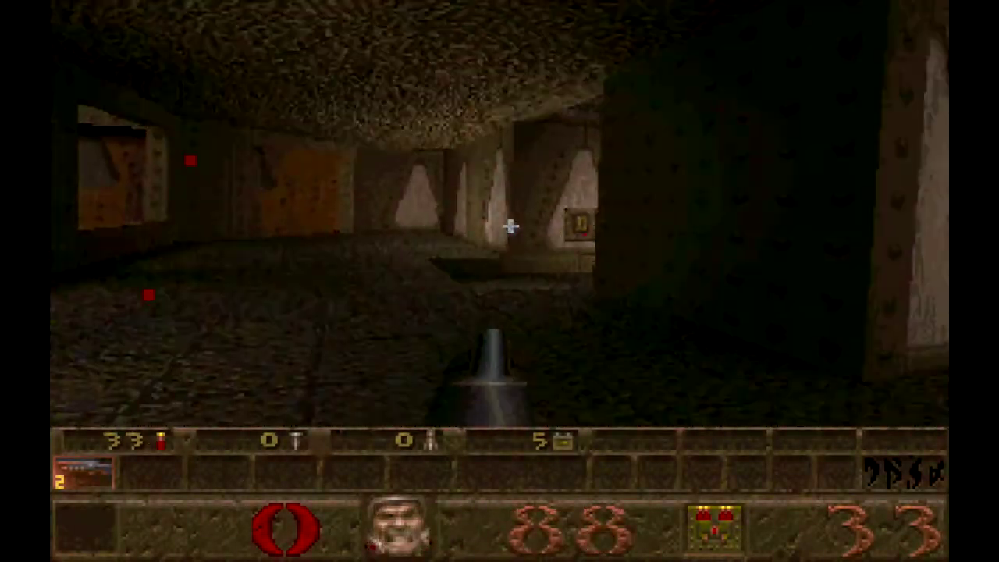
{"action": "key", "text": "Left"}
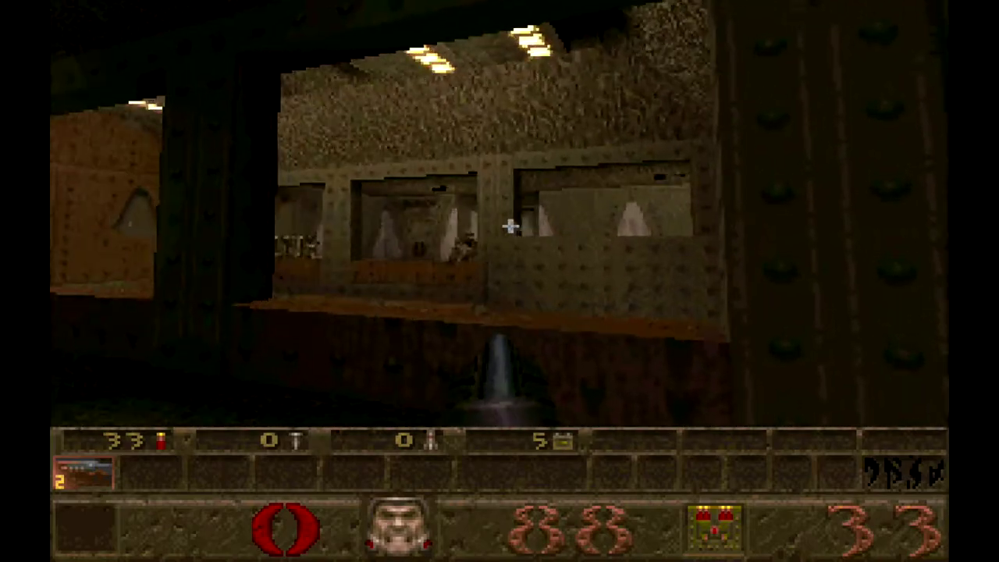
{"action": "key", "text": "ctrl"}
{"action": "key", "text": "Left"}
{"action": "key", "text": "ctrl"}
{"action": "key", "text": "Left"}
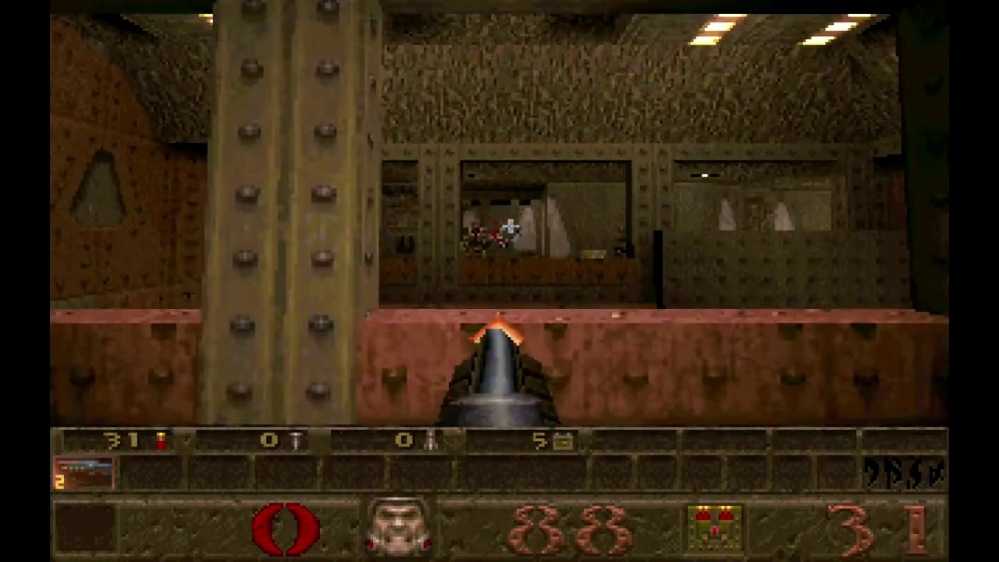
- Finish shooting across the parapet, and walk through the dark hall to the round riveted chamber
{"action": "key", "text": "ctrl"}
{"action": "key", "text": "Up"}
{"action": "key", "text": "ctrl"}
{"action": "key", "text": "ctrl"}
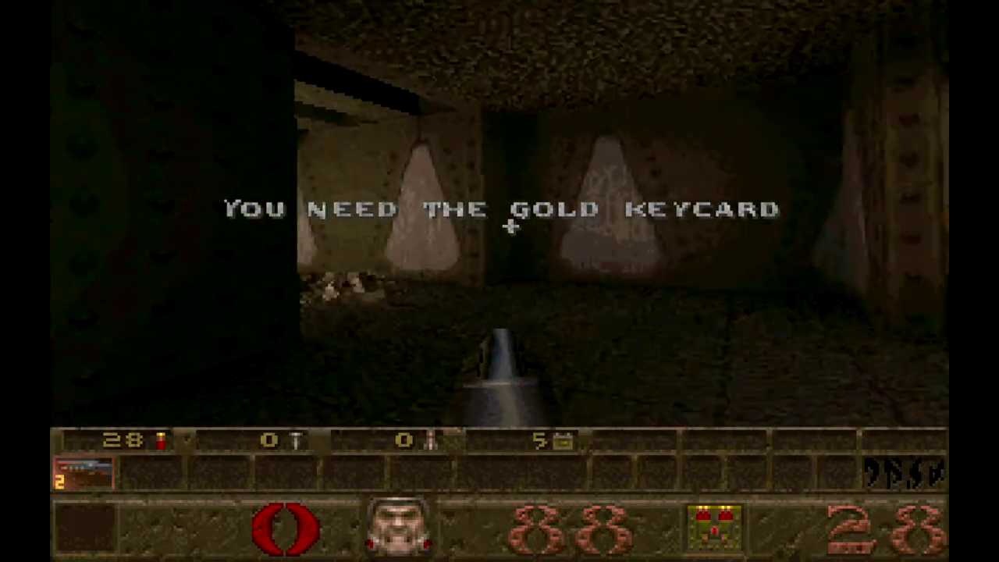
{"action": "key", "text": "Up"}
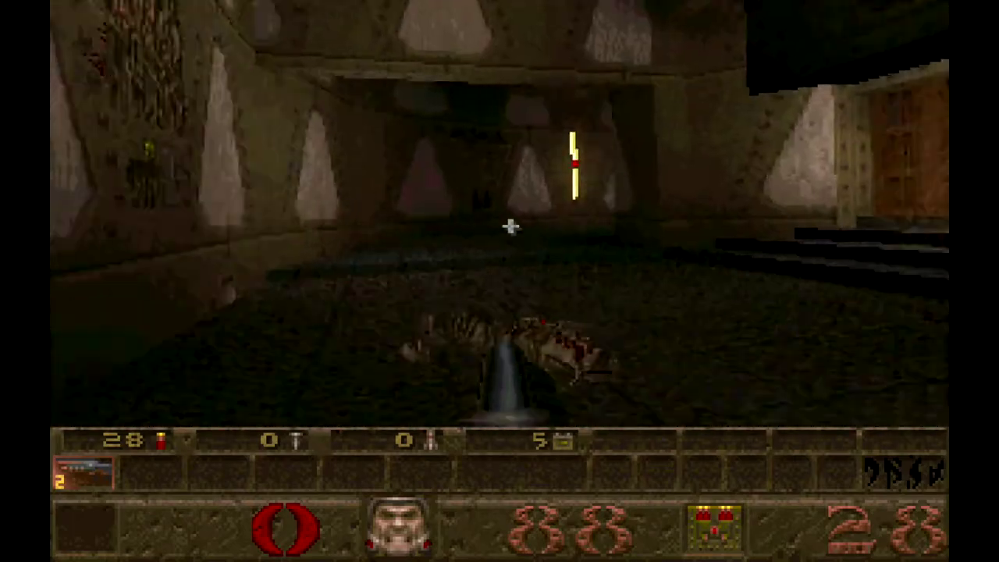
{"action": "key", "text": "Right"}
{"action": "key", "text": "Up"}
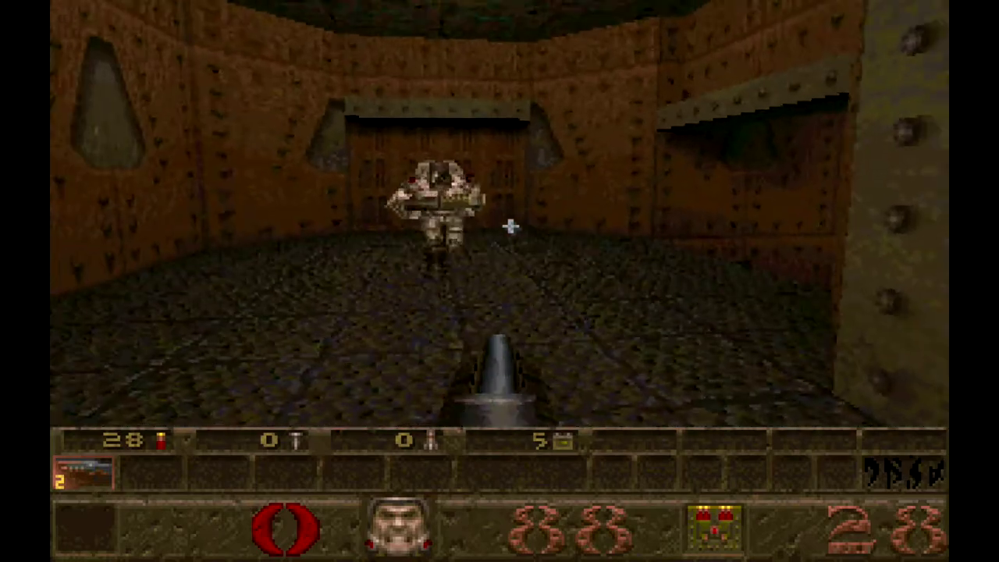
- Back away while shooting the armoured enemy in the riveted chamber, and walk in to collect the dropped cells
{"action": "key", "text": "Down"}
{"action": "key", "text": "ctrl"}
{"action": "key", "text": "ctrl"}
{"action": "key", "text": "ctrl"}
{"action": "key", "text": "ctrl"}
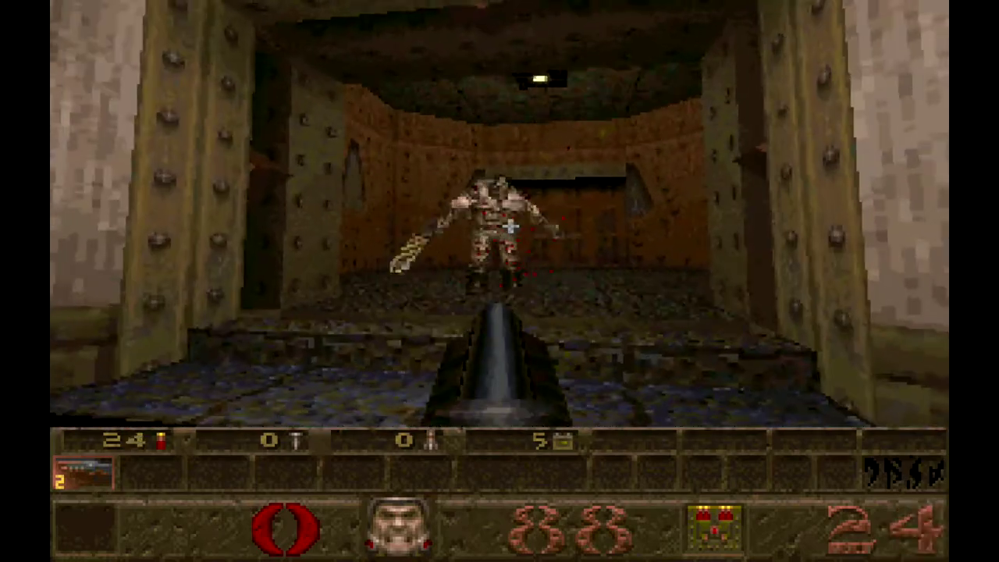
{"action": "key", "text": "ctrl"}
{"action": "key", "text": "ctrl"}
{"action": "key", "text": "Up"}
{"action": "key", "text": "Right"}
- Pause the game and open the video modes list in the options
{"action": "key", "text": "Escape"}
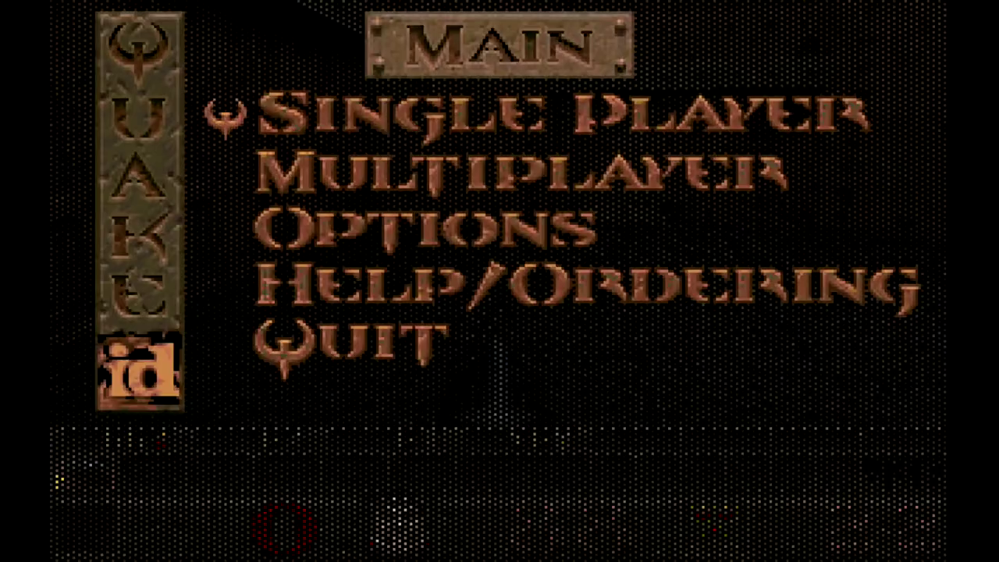
{"action": "key", "text": "Down"}
{"action": "key", "text": "Down"}
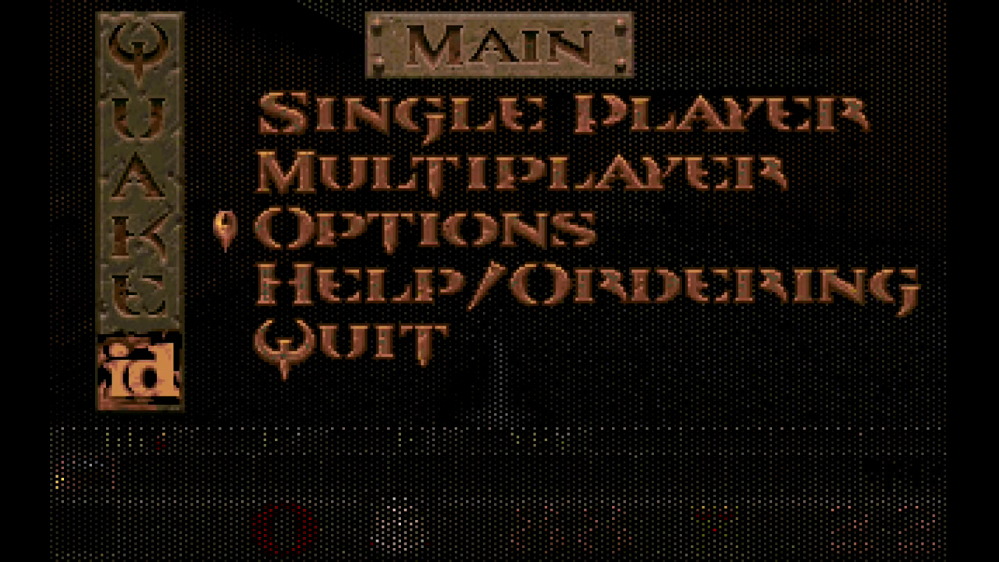
{"action": "key", "text": "Return"}
{"action": "key", "text": "Down"}
{"action": "key", "text": "Down"}
{"action": "key", "text": "Down"}
{"action": "key", "text": "Down"}
{"action": "key", "text": "Down"}
{"action": "key", "text": "Down"}
{"action": "key", "text": "Down"}
{"action": "key", "text": "Down"}
{"action": "key", "text": "Down"}
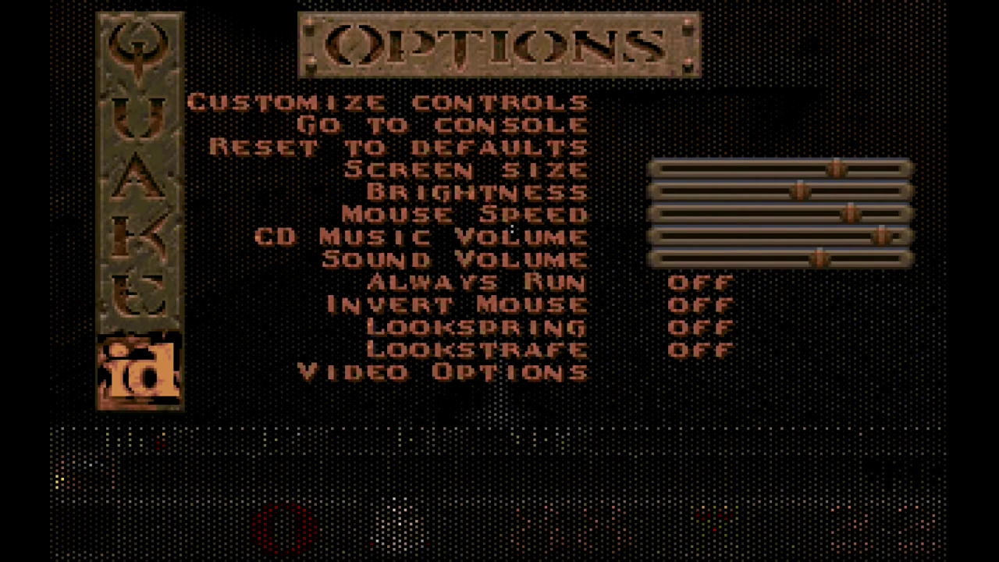
{"action": "key", "text": "Return"}
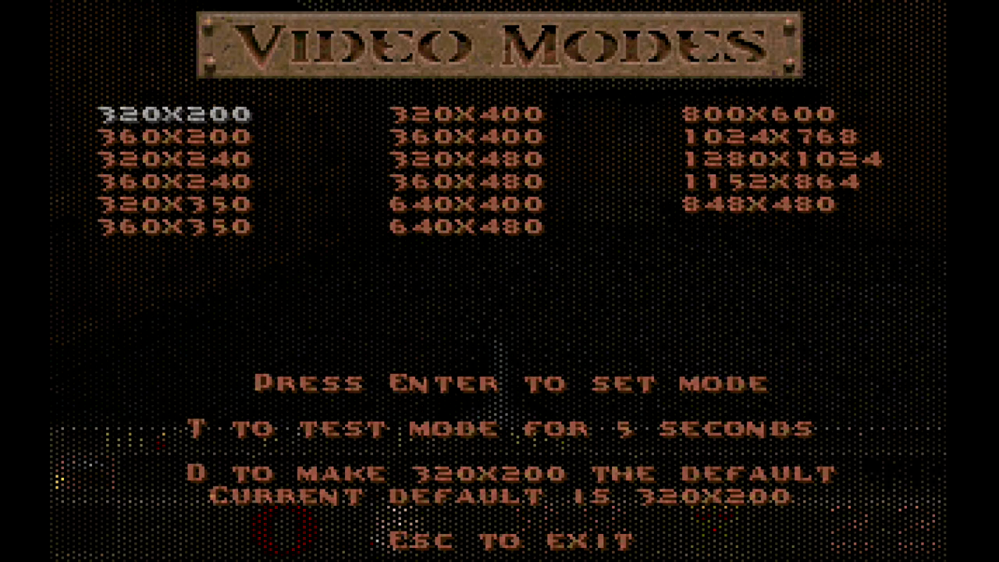
- Set the video mode to 640x480 and return to the game
{"action": "key", "text": "Down"}
{"action": "key", "text": "Right"}
{"action": "key", "text": "Right"}
{"action": "key", "text": "Down"}
{"action": "key", "text": "Right"}
{"action": "key", "text": "Right"}
{"action": "key", "text": "Down"}
{"action": "key", "text": "Return"}
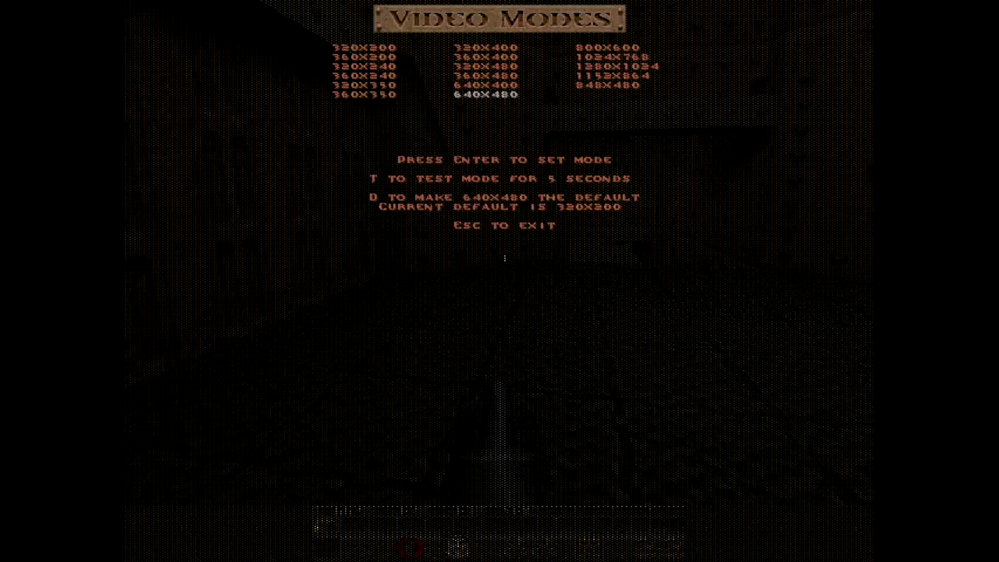
{"action": "key", "text": "Escape"}
{"action": "key", "text": "Escape"}
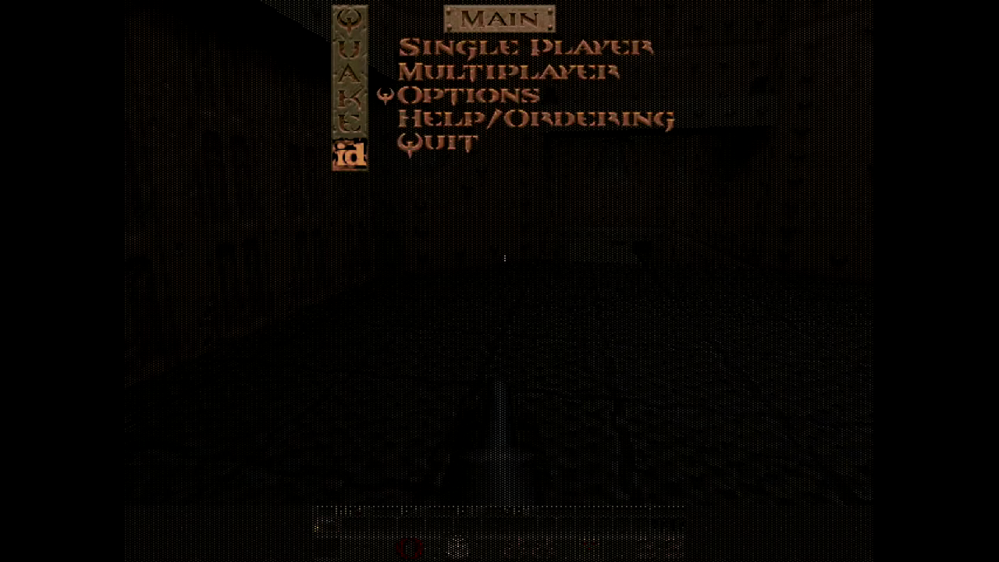
{"action": "key", "text": "Escape"}
- Cross the riveted chamber and enter the descending stairway
{"action": "key", "text": "Right"}
{"action": "key", "text": "Up"}
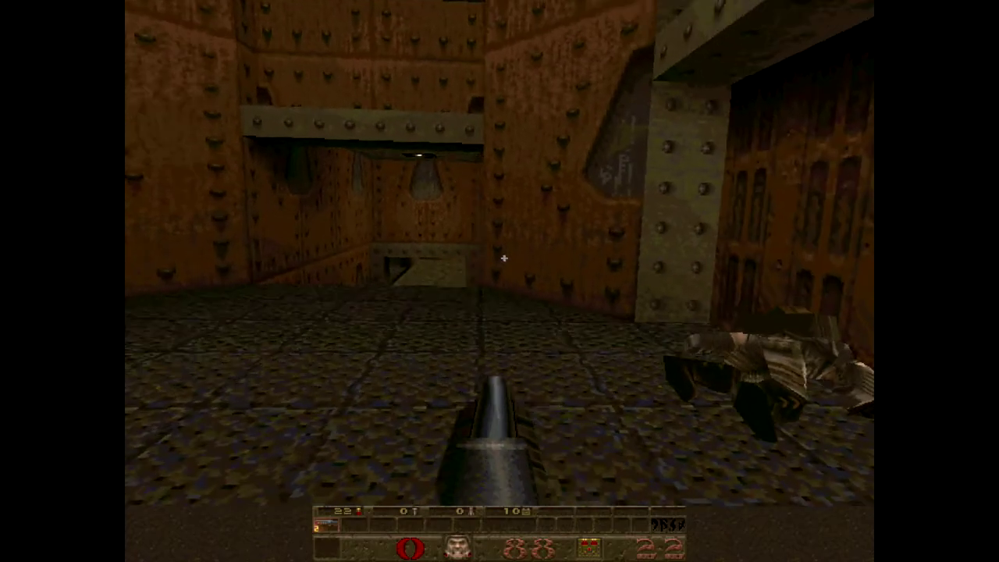
{"action": "key", "text": "Up"}
{"action": "key", "text": "Left"}
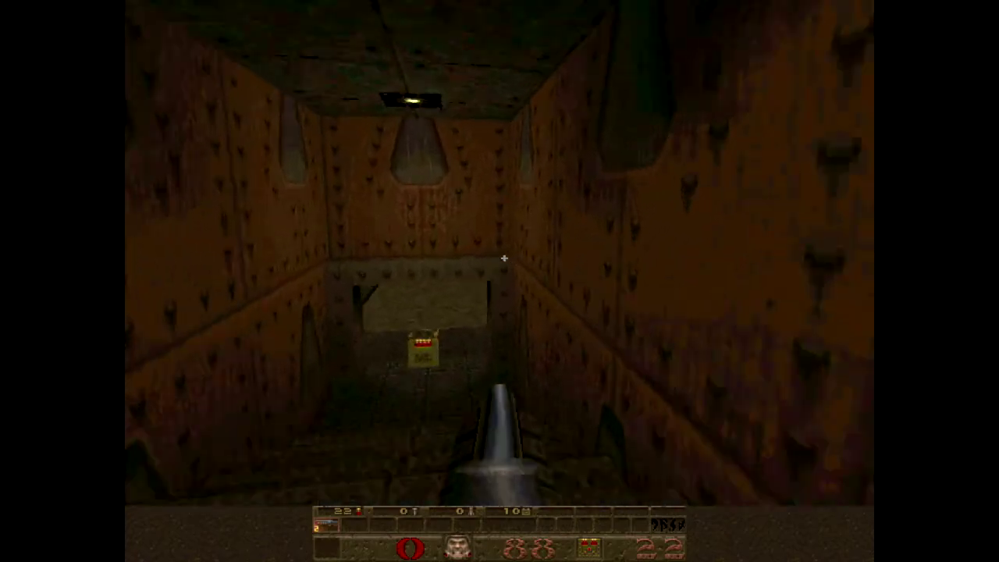
- Collect the shells from the backpack at the foot of the stairs and the health box on the ledge beside the slime pool
{"action": "key", "text": "Up"}
{"action": "key", "text": "Left"}
{"action": "key", "text": "Up"}
{"action": "key", "text": "Left"}
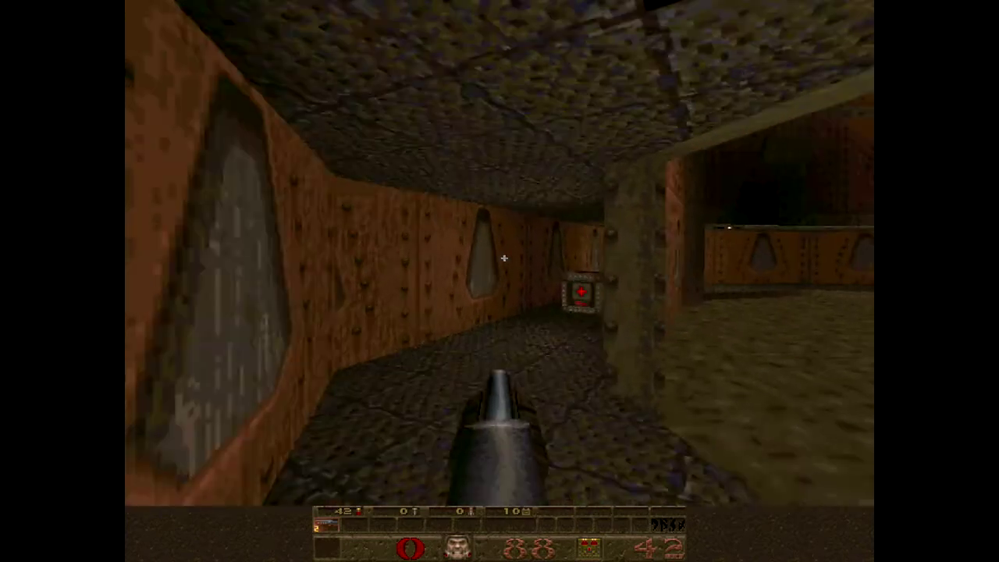
{"action": "key", "text": "Up"}
{"action": "key", "text": "Left"}
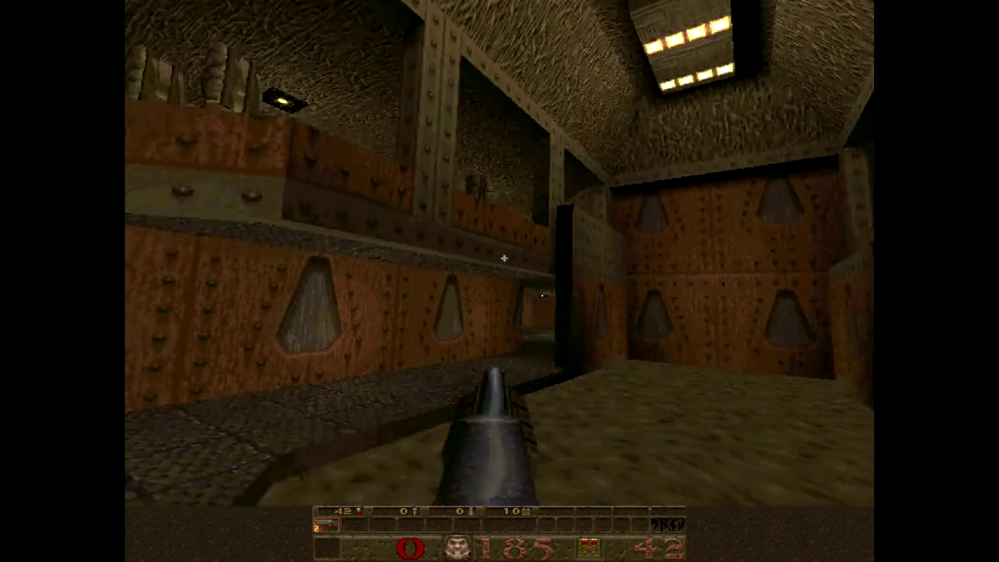
- Swim forward beneath the slime pool and rise back to the surface
{"action": "key", "text": "w"}
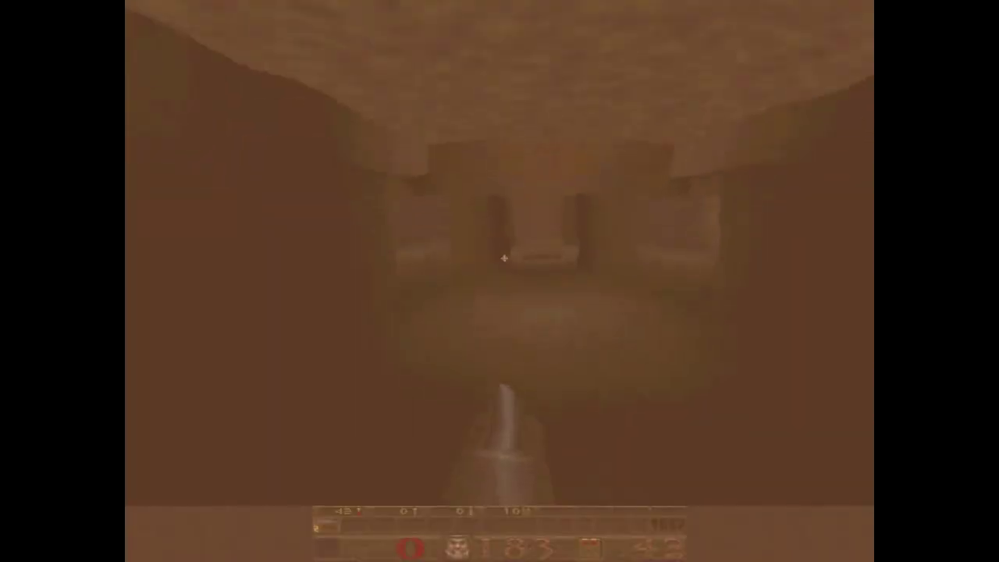
{"action": "key", "text": "space"}
{"action": "key", "text": "w"}
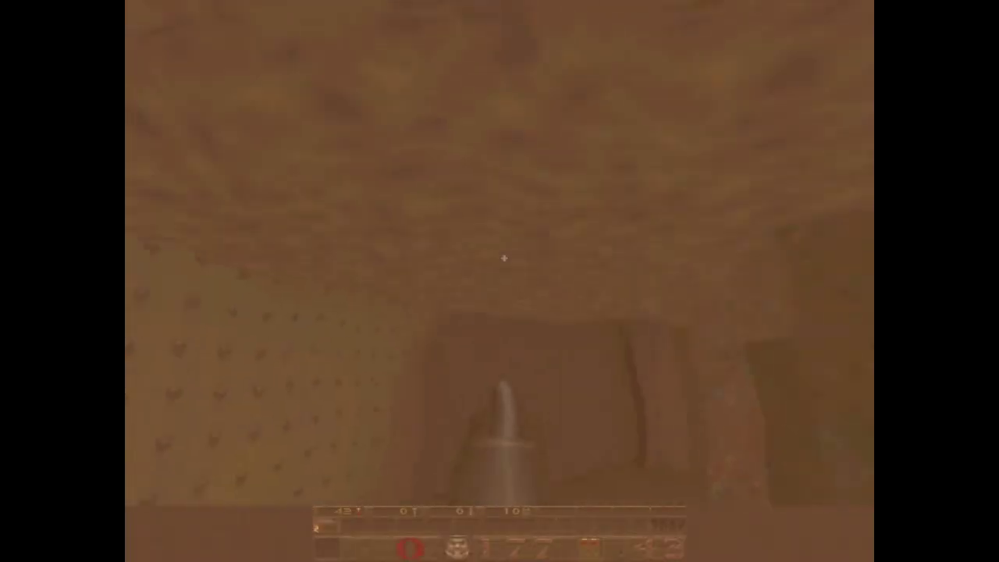
{"action": "key", "text": "space"}
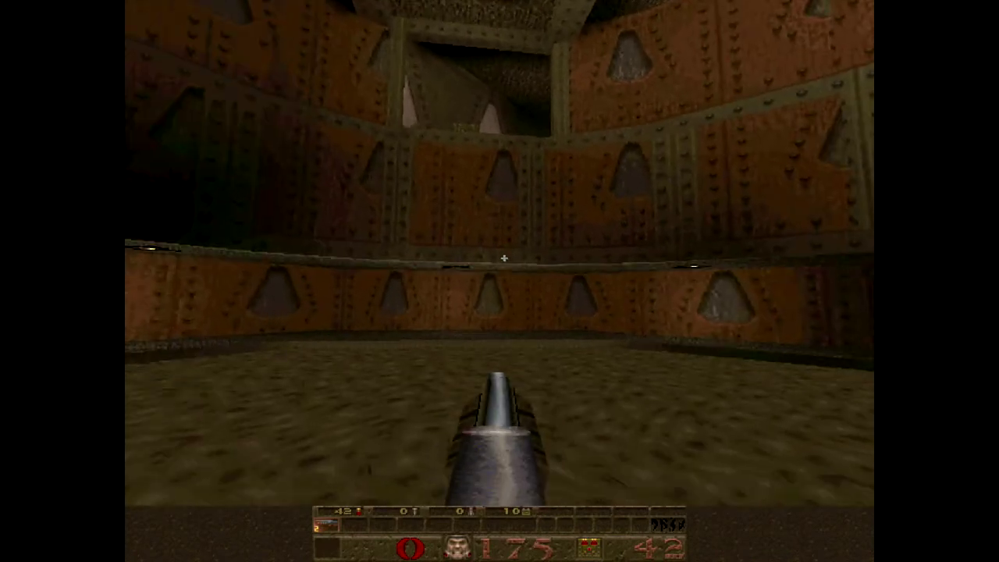
- Swim to the edge of the slime pool, climb onto the low ledge and turn along the corridor
{"action": "key", "text": "w"}
{"action": "key", "text": "space"}
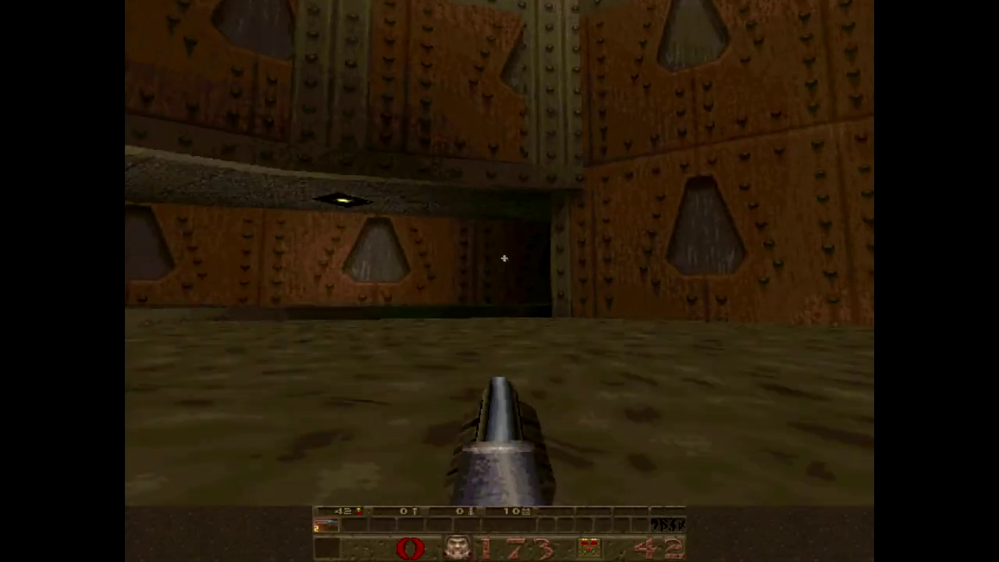
{"action": "key", "text": "w"}
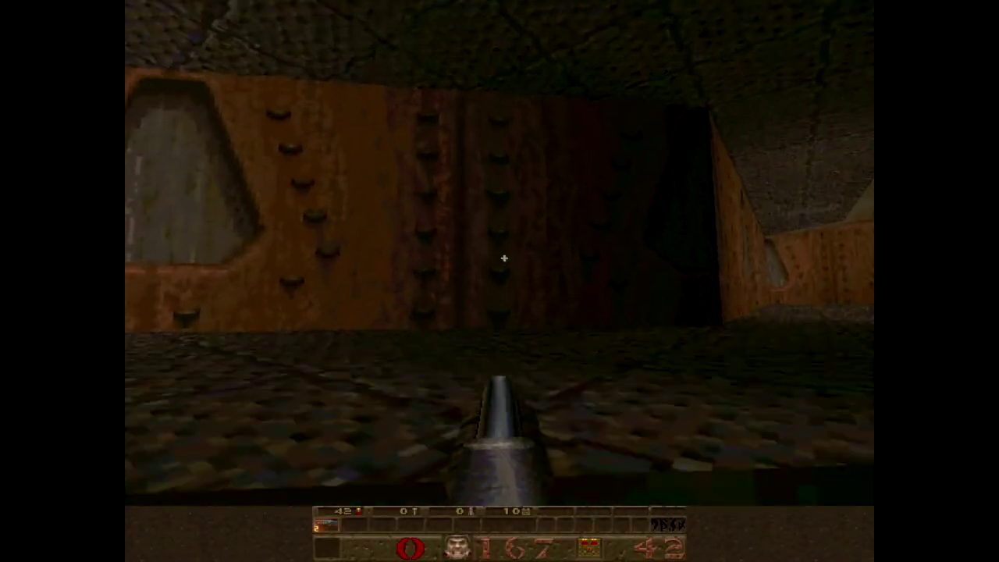
{"action": "key", "text": "w"}
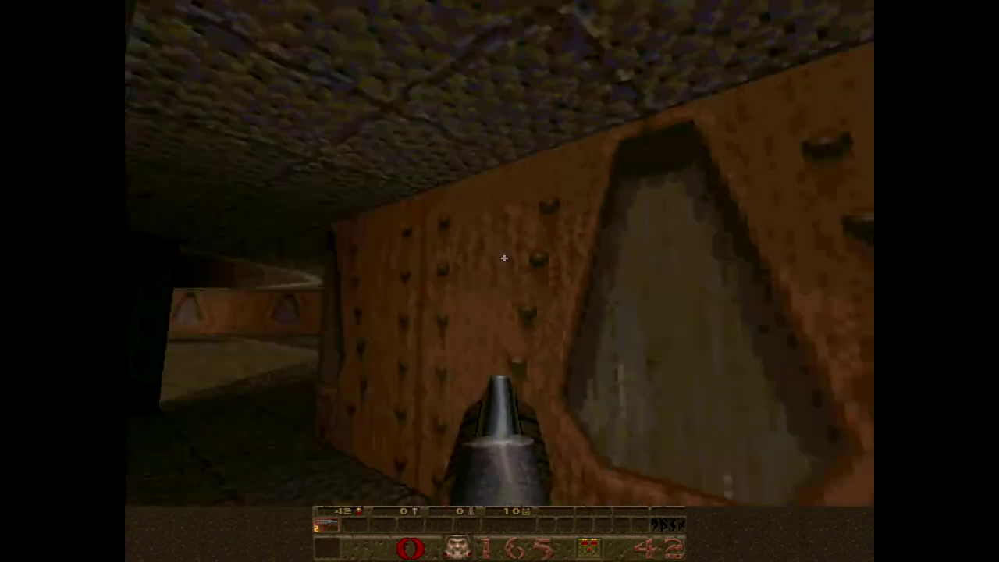
{"action": "key", "text": "Left"}
- Switch the video mode back to 320x200 and return to the game
{"action": "key", "text": "Escape"}
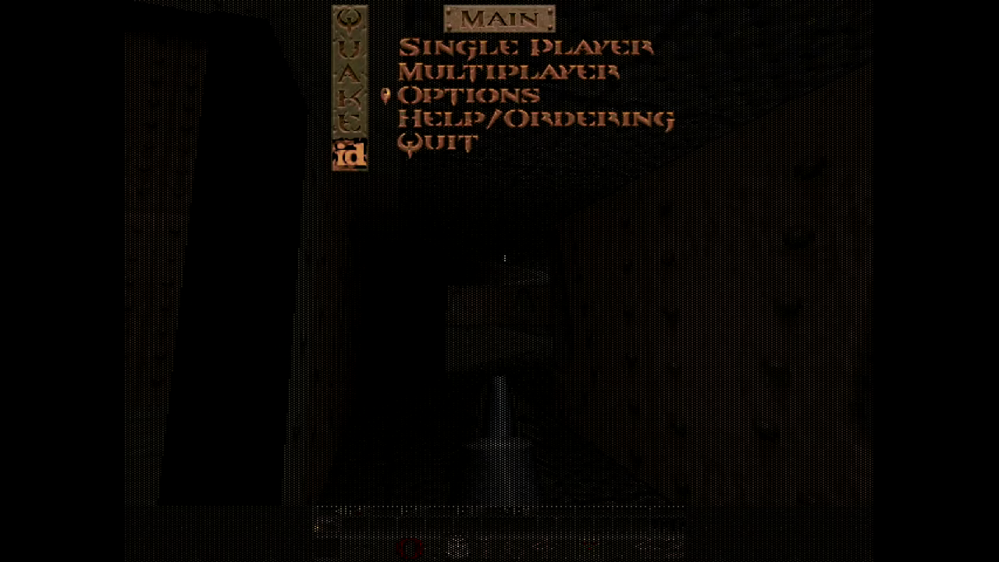
{"action": "key", "text": "Return"}
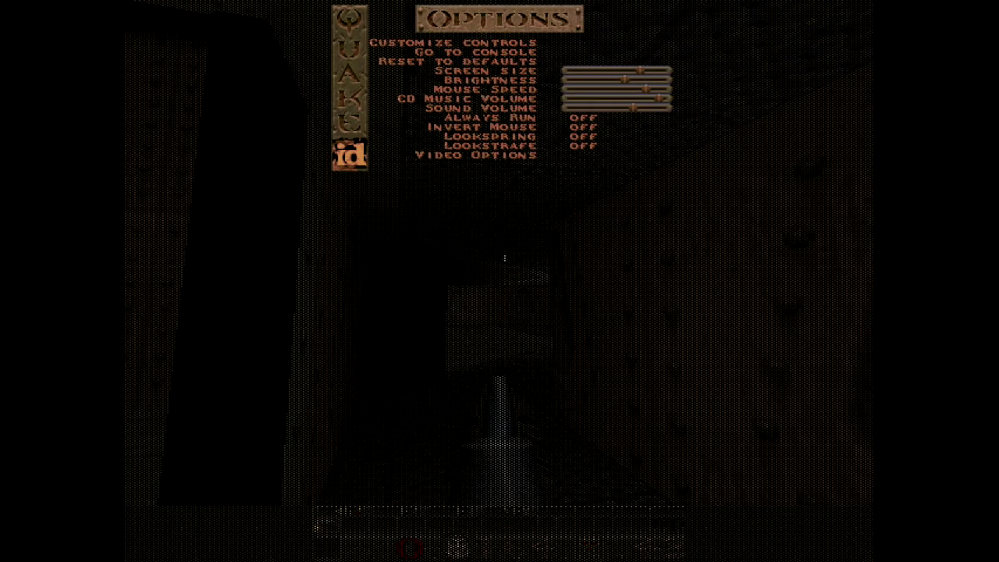
{"action": "key", "text": "Up"}
{"action": "key", "text": "Return"}
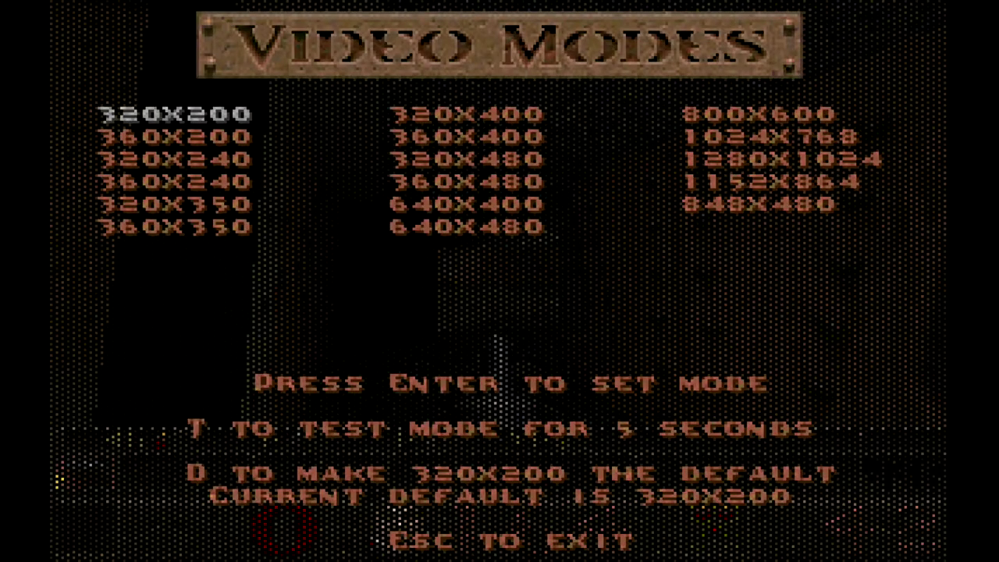
{"action": "key", "text": "Escape"}
{"action": "key", "text": "Escape"}
{"action": "key", "text": "Escape"}
- Walk back along the ledge and climb the dark stairway to the round riveted chamber
{"action": "key", "text": "Up"}
{"action": "key", "text": "Right"}
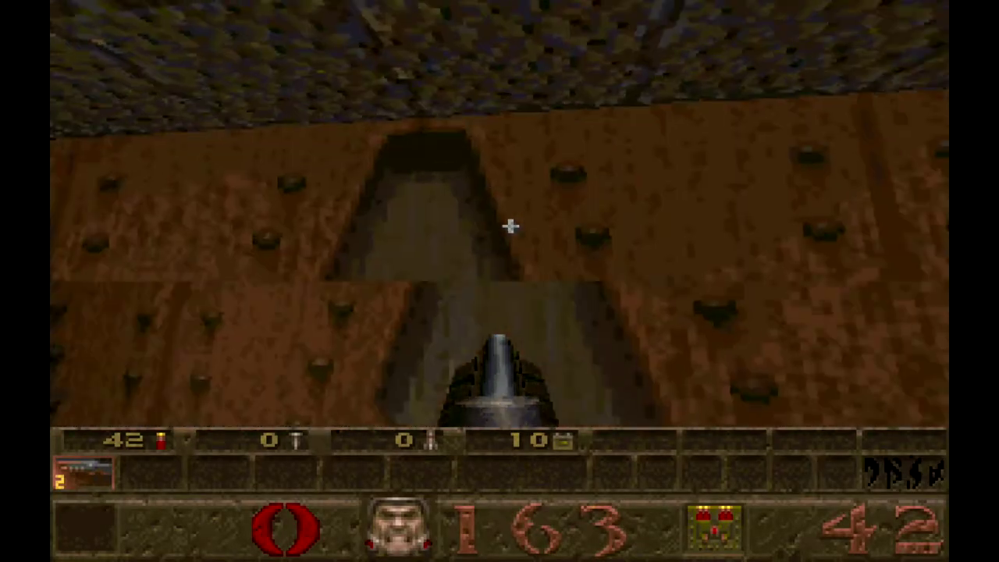
{"action": "key", "text": "Left"}
{"action": "key", "text": "Right"}
{"action": "key", "text": "Up"}
{"action": "key", "text": "Up"}
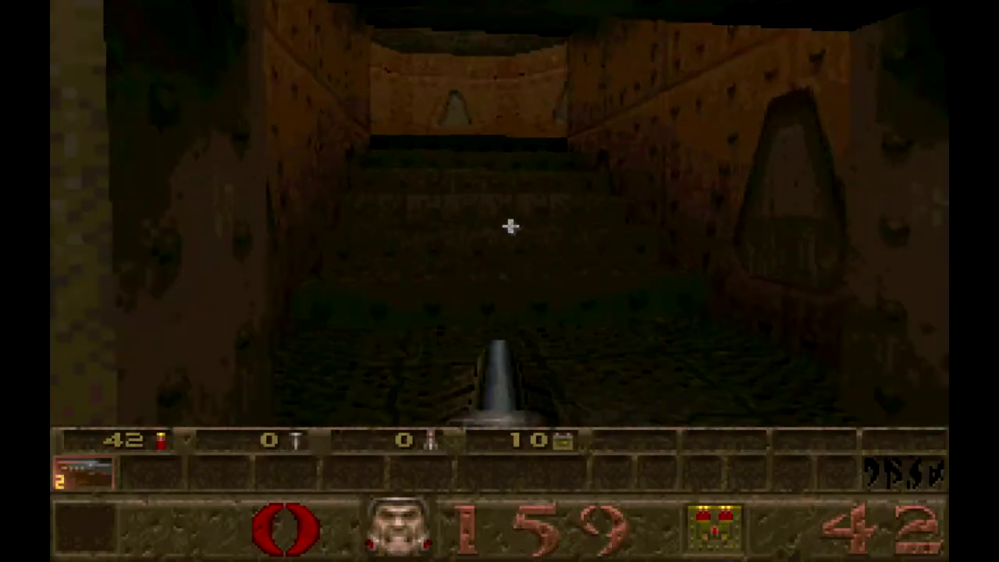
{"action": "key", "text": "Up"}
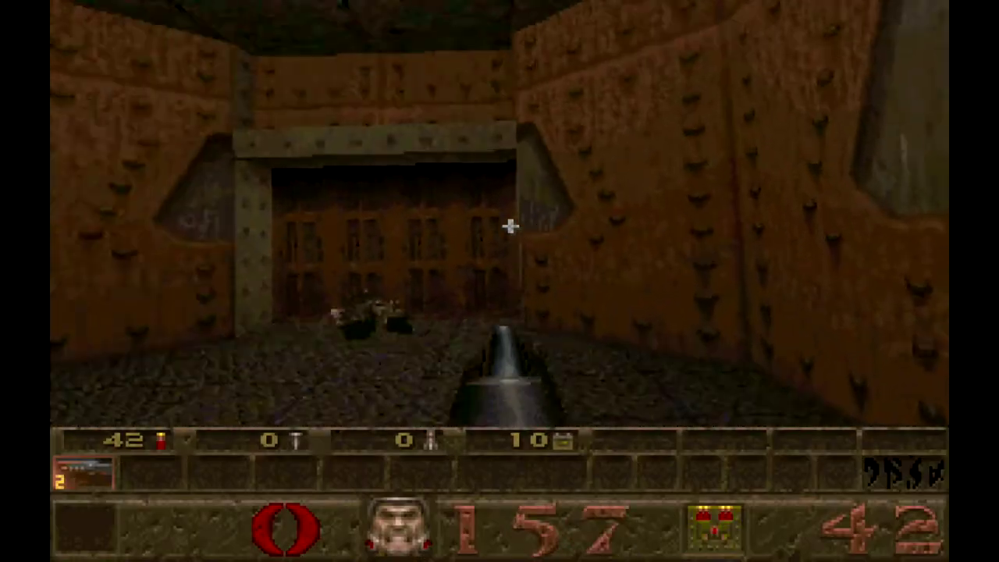
- Leave the riveted chamber and walk through the dark hall past the corpses towards the water
{"action": "key", "text": "Up"}
{"action": "key", "text": "Left"}
{"action": "key", "text": "Up"}
{"action": "key", "text": "Right"}
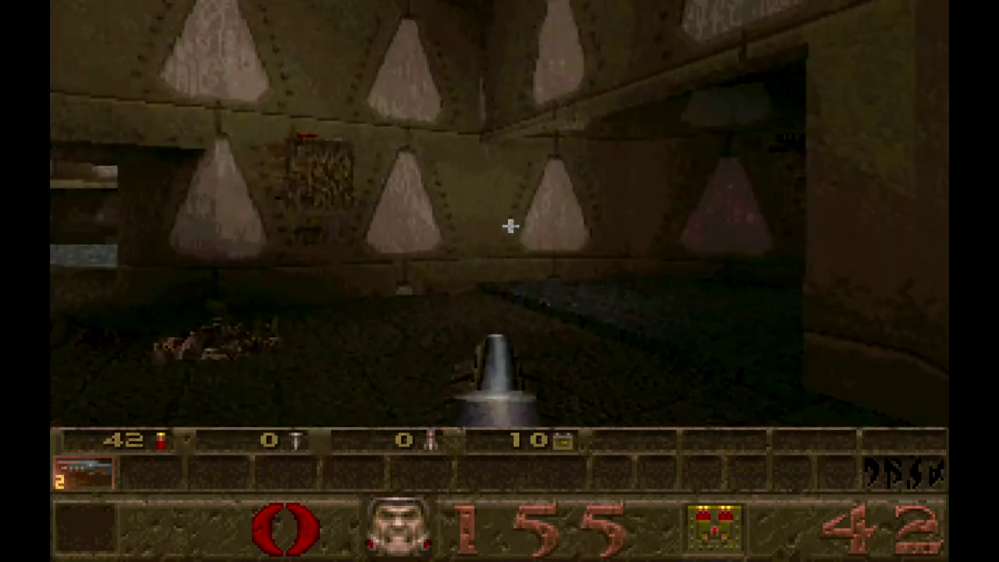
{"action": "key", "text": "Up"}
{"action": "key", "text": "Up"}
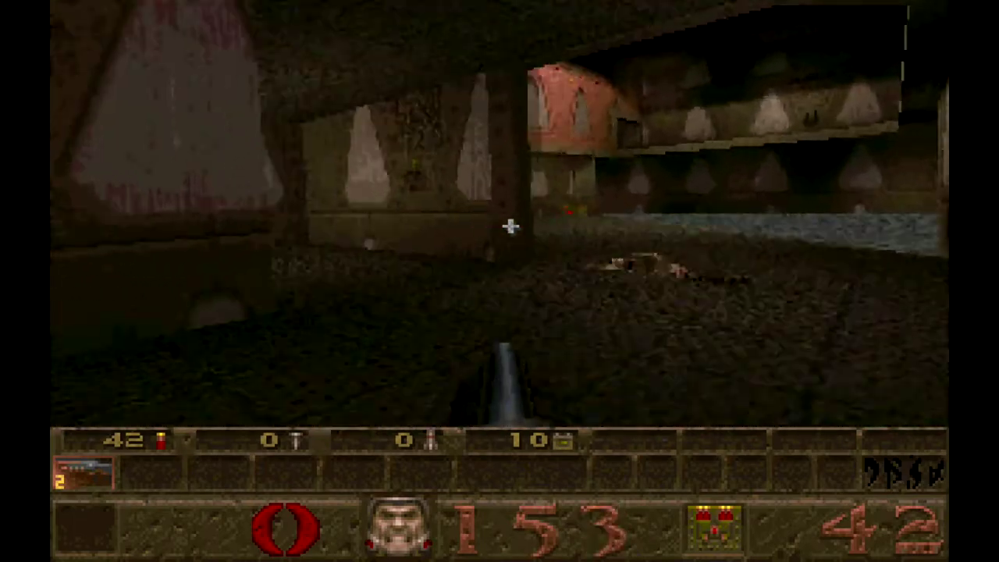
- Cross the walkway over the water into the red structure, collect the shells and continue to the riveted steps
{"action": "key", "text": "Right"}
{"action": "key", "text": "Up"}
{"action": "key", "text": "Left"}
{"action": "key", "text": "Up"}
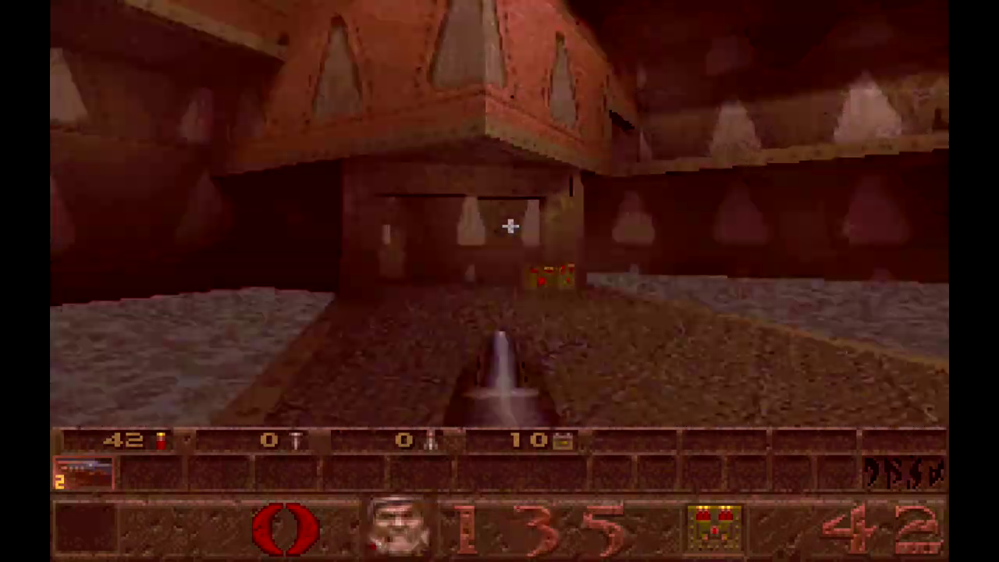
{"action": "key", "text": "Up"}
{"action": "key", "text": "Left"}
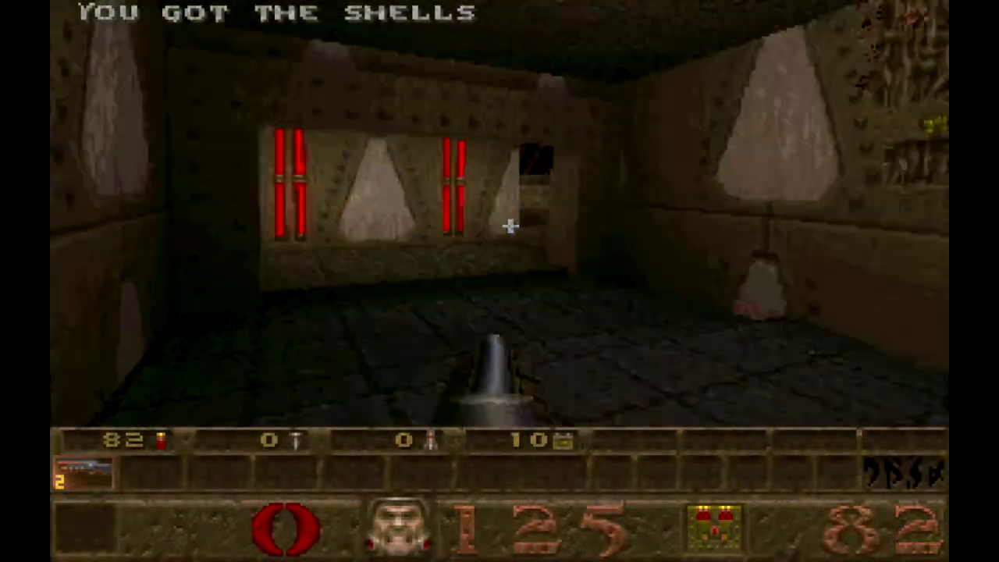
{"action": "key", "text": "Left"}
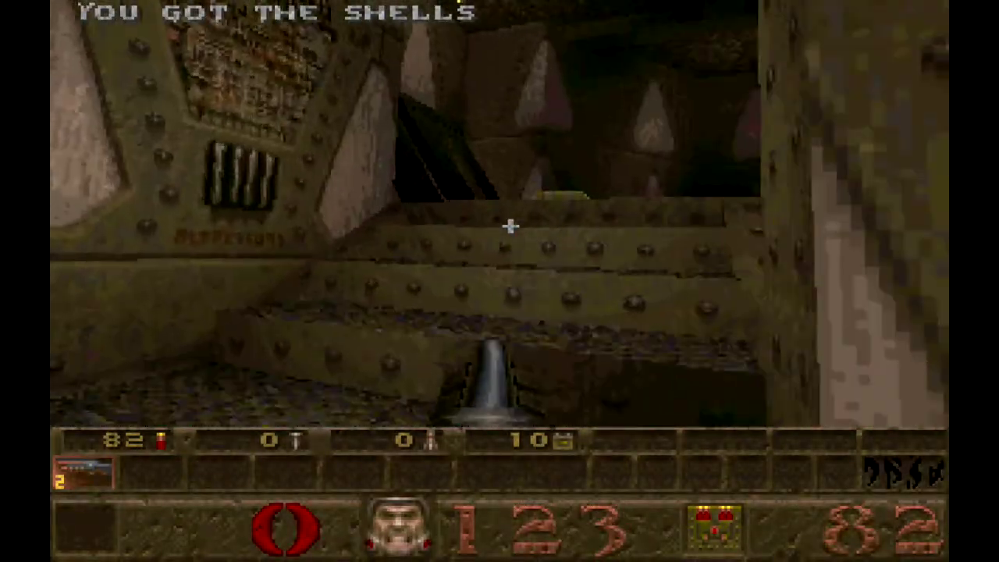
- Climb the riveted steps into the dark hall and shoot the enemy with the shotgun
{"action": "key", "text": "Up"}
{"action": "key", "text": "Right"}
{"action": "key", "text": "Left"}
{"action": "key", "text": "ctrl"}
{"action": "key", "text": "Right"}
{"action": "key", "text": "ctrl"}
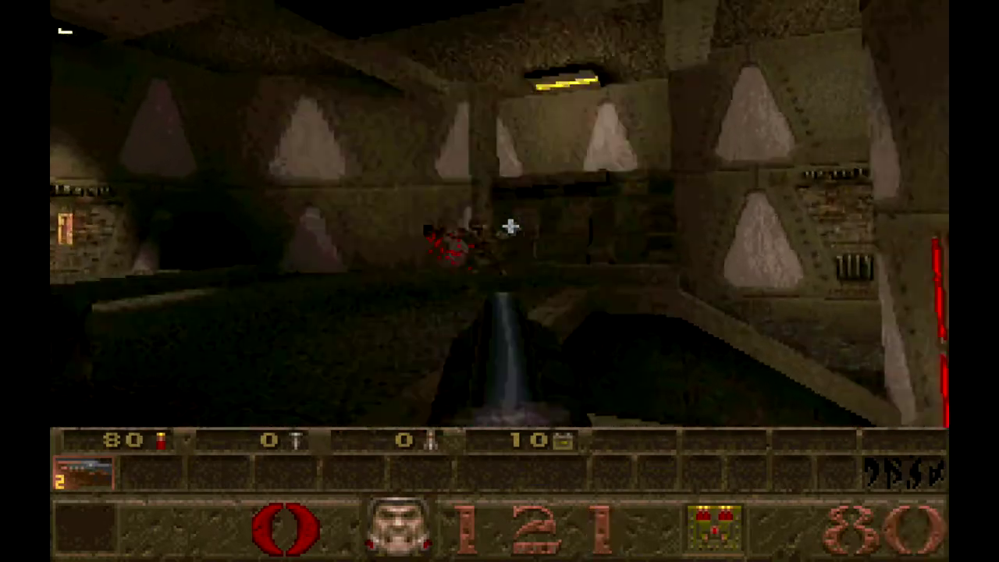
- Advance through the dark hall shooting the remaining enemy and collect the nails
{"action": "key", "text": "Up"}
{"action": "key", "text": "Left"}
{"action": "key", "text": "ctrl"}
{"action": "key", "text": "ctrl"}
{"action": "key", "text": "Right"}
{"action": "key", "text": "ctrl"}
{"action": "key", "text": "Up"}
{"action": "key", "text": "Right"}
{"action": "key", "text": "Left"}
{"action": "key", "text": "Up"}
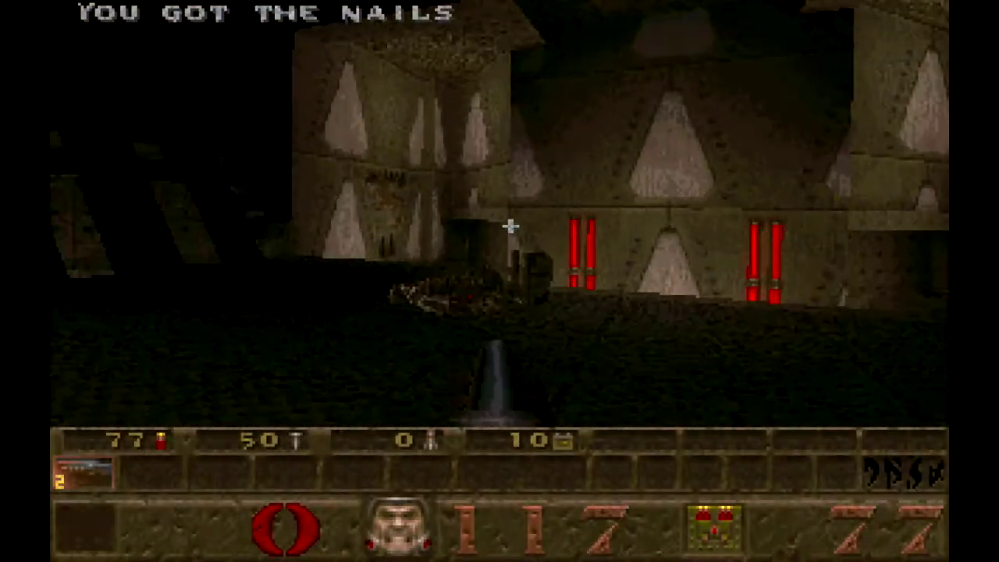
- Collect the five shells and the gold keycard, and shoot the enemy in the opening high in the wall
{"action": "key", "text": "w"}
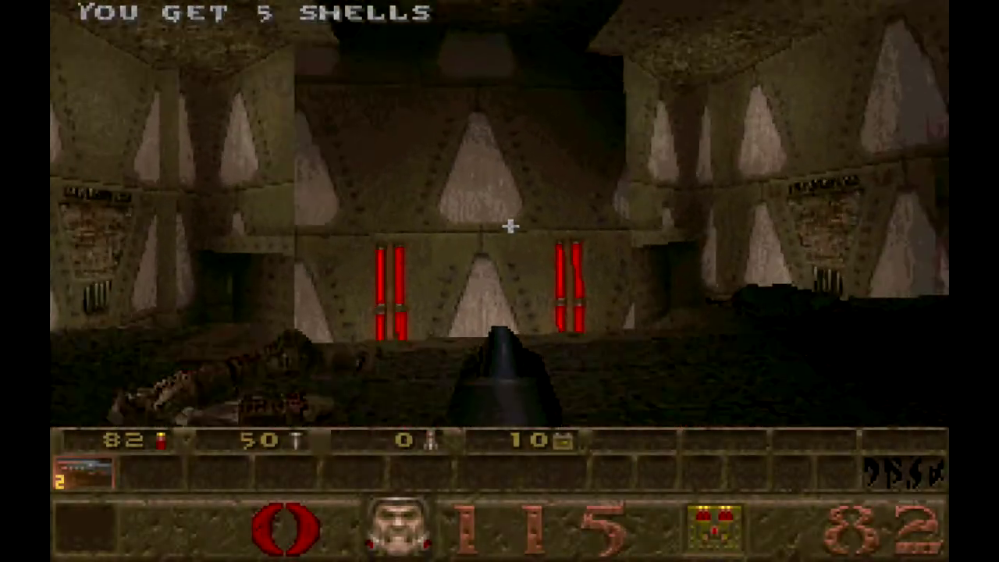
{"action": "key", "text": "s"}
{"action": "left_click", "coordinate": [511, 226]}
{"action": "key", "text": "w"}
{"action": "left_click", "coordinate": [511, 226]}
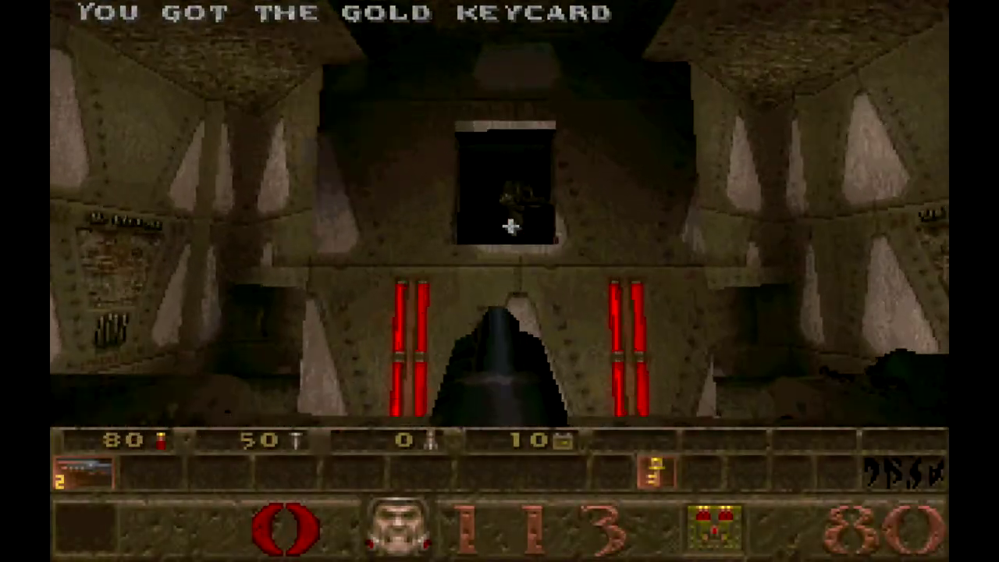
{"action": "key", "text": "ctrl"}
{"action": "key", "text": "ctrl"}
{"action": "key", "text": "ctrl"}
{"action": "key", "text": "ctrl"}
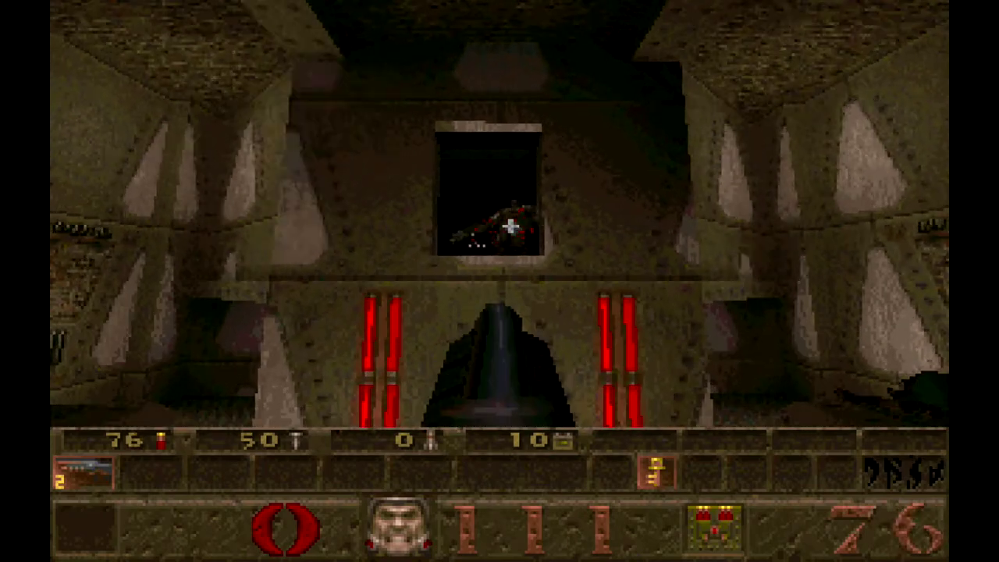
- Leave the dark hall with the gold keycard and walk back to the walkway between the water pools
{"action": "key", "text": "w"}
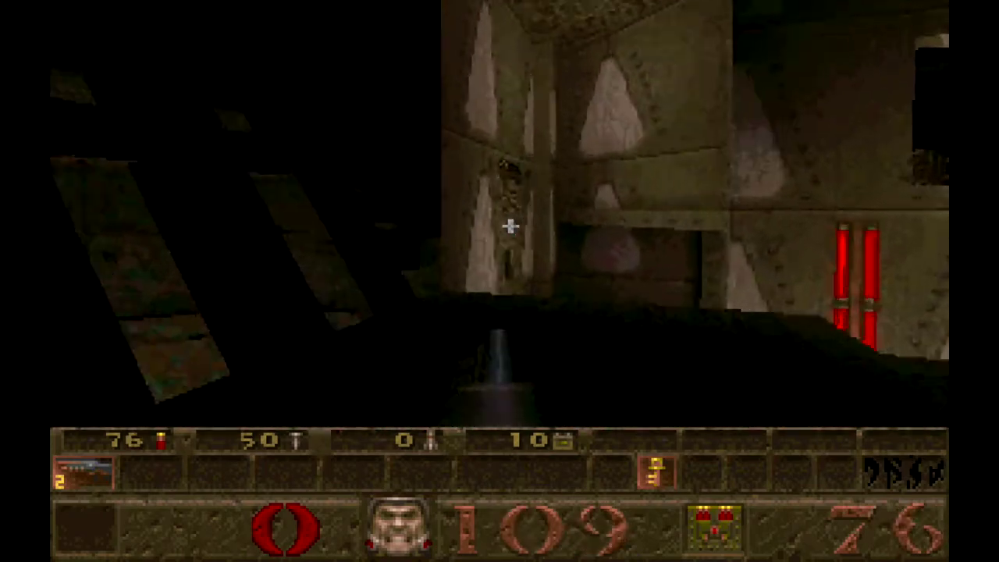
{"action": "key", "text": "w"}
{"action": "key", "text": "w"}
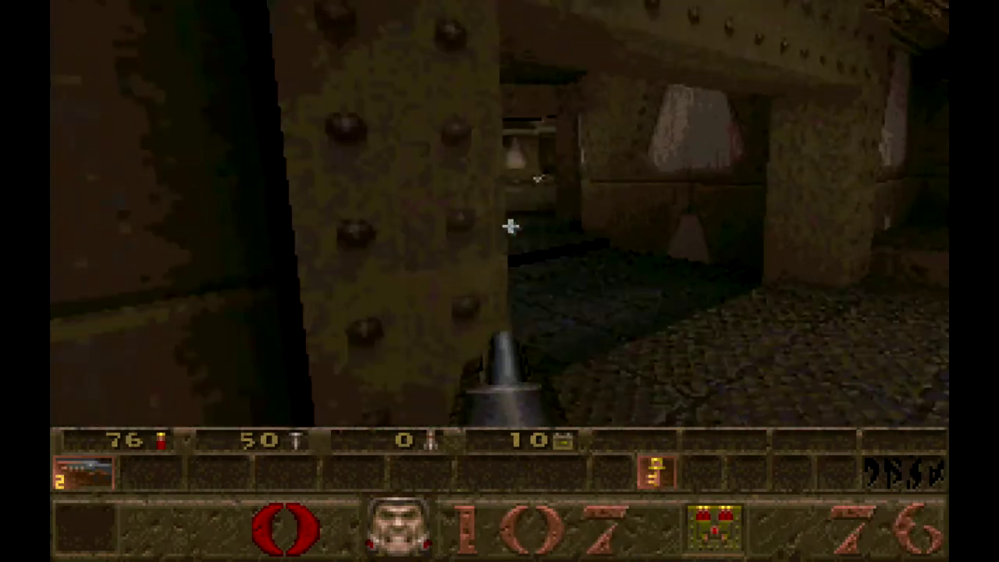
{"action": "key", "text": "w"}
{"action": "key", "text": "w"}
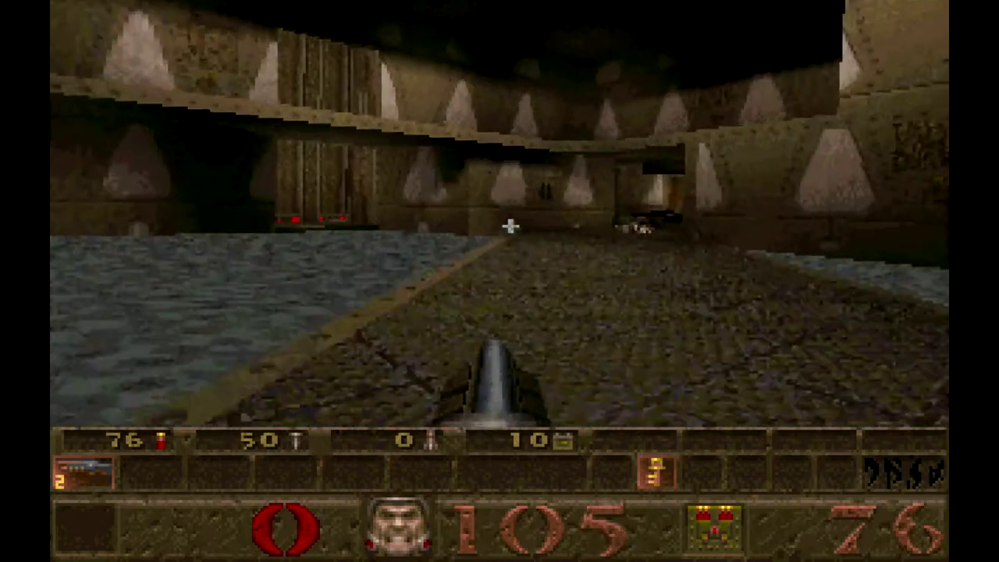
{"action": "key", "text": "w"}
{"action": "key", "text": "w"}
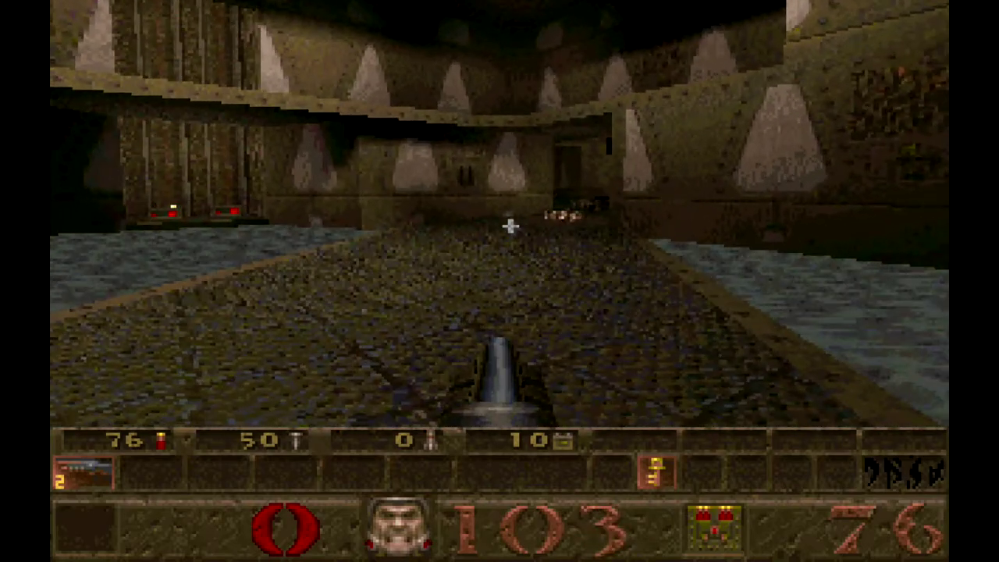
- Check the emulator's general settings, return to the game and shoot the enemy on the ledge above the walkway
{"action": "key", "text": "Escape"}
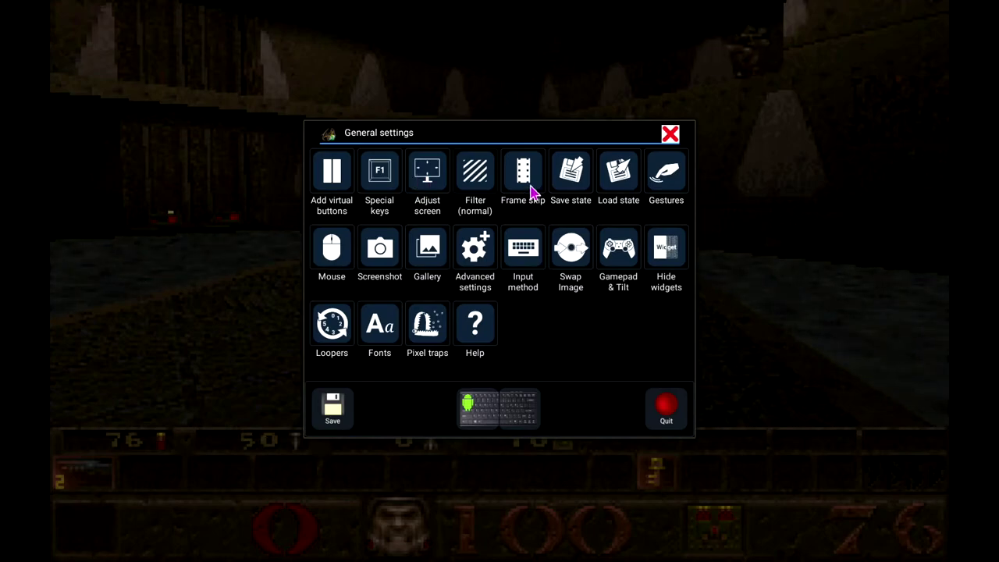
{"action": "key", "text": "Escape"}
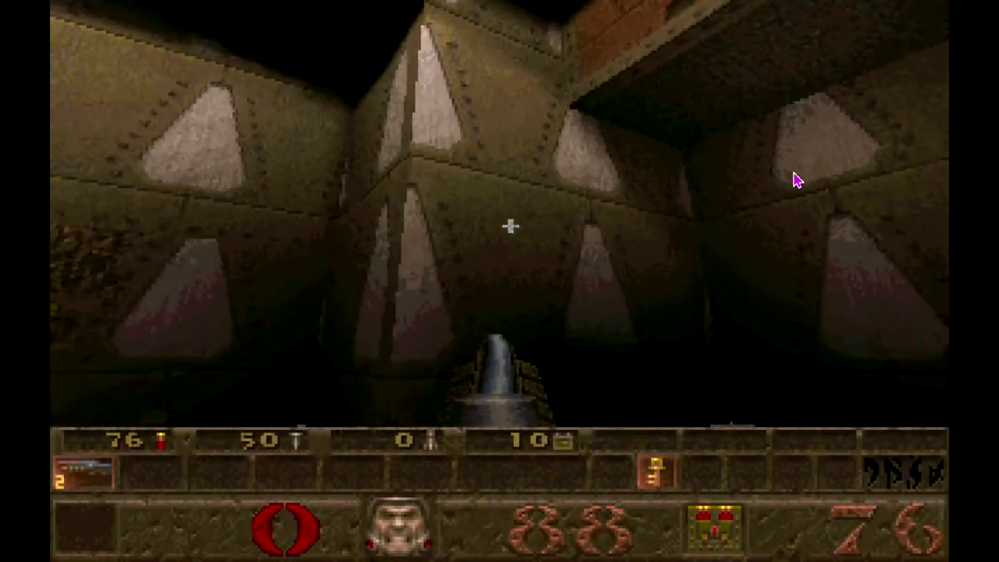
{"action": "left_click", "coordinate": [792, 173]}
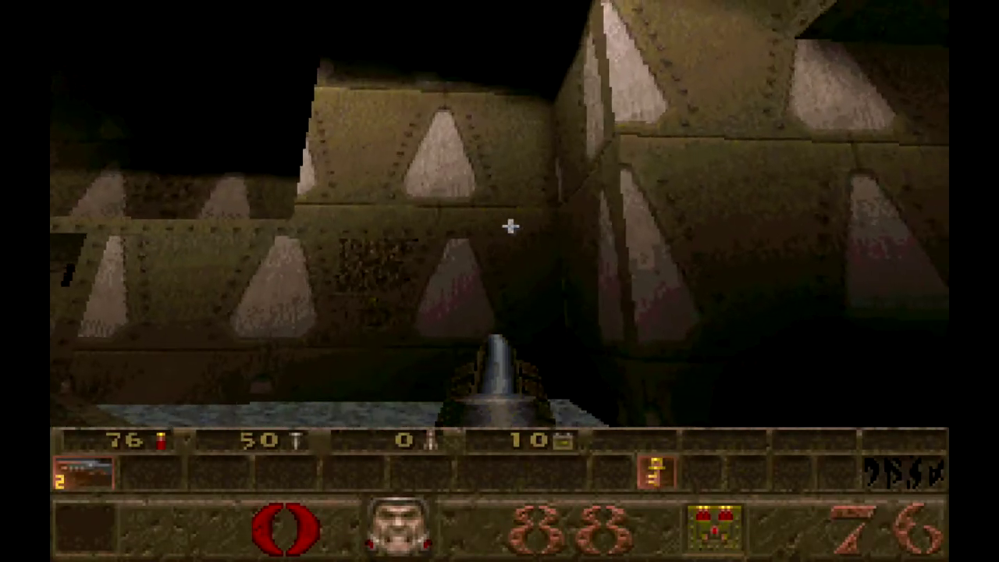
{"action": "key", "text": "w"}
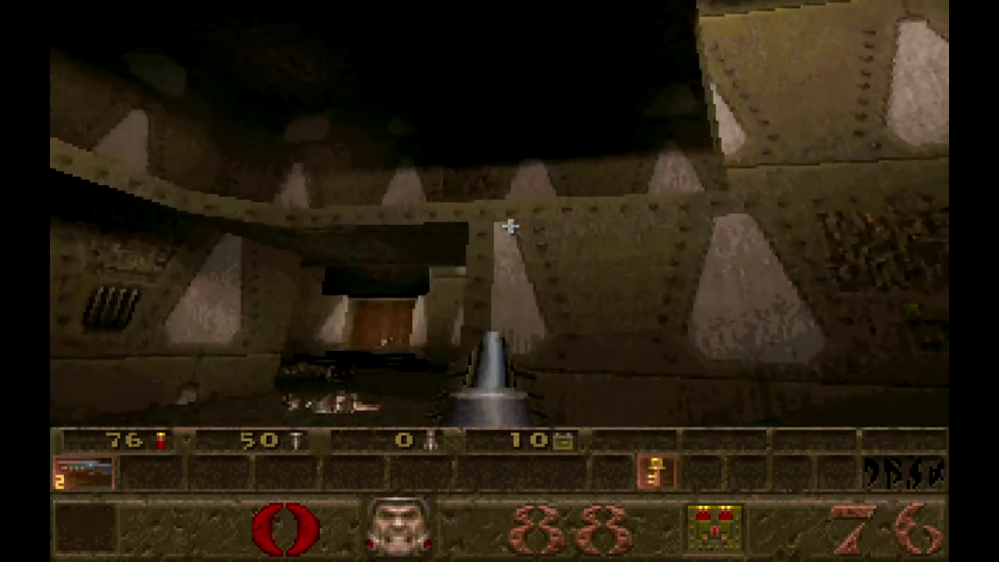
{"action": "key", "text": "w"}
{"action": "left_click", "coordinate": [510, 227]}
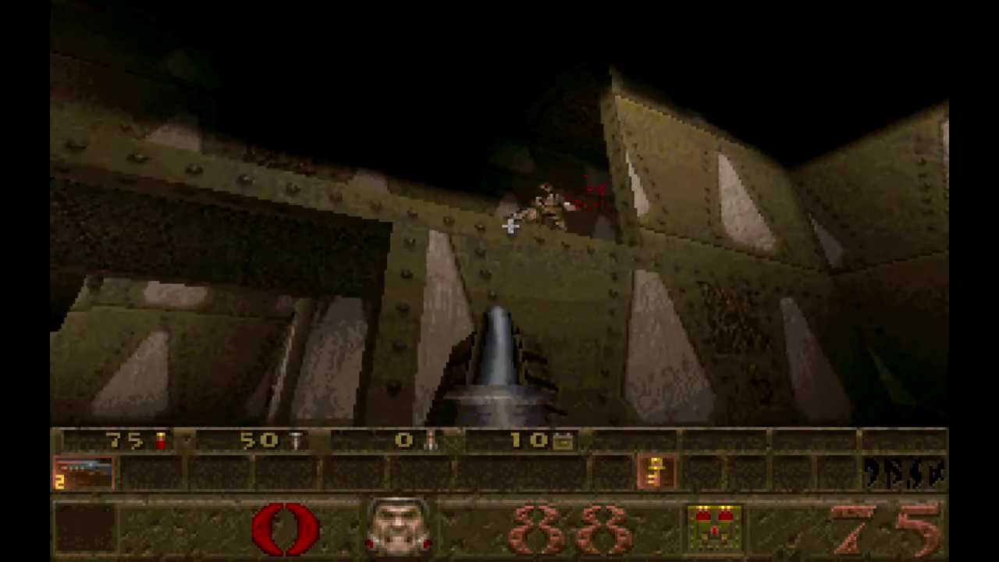
{"action": "left_click", "coordinate": [510, 227]}
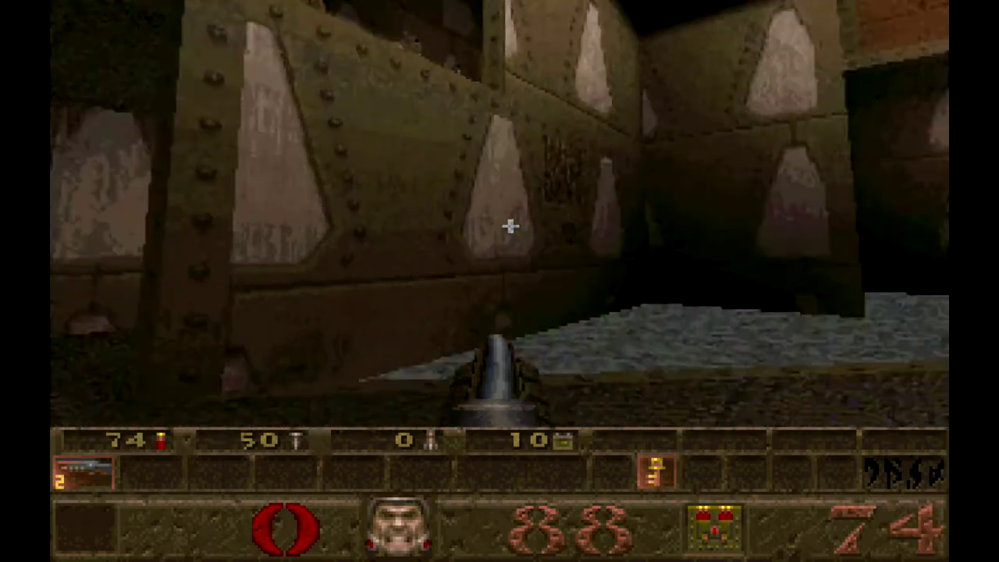
{"action": "key", "text": "w"}
- Save the emulator state of the running game in slot 1
{"action": "key", "text": "Escape"}
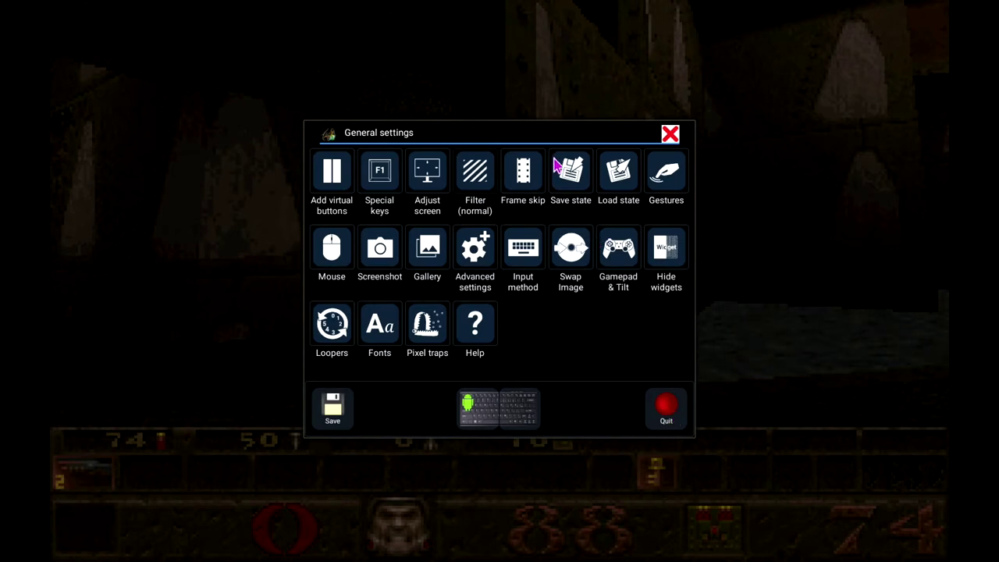
{"action": "left_click", "coordinate": [587, 190]}
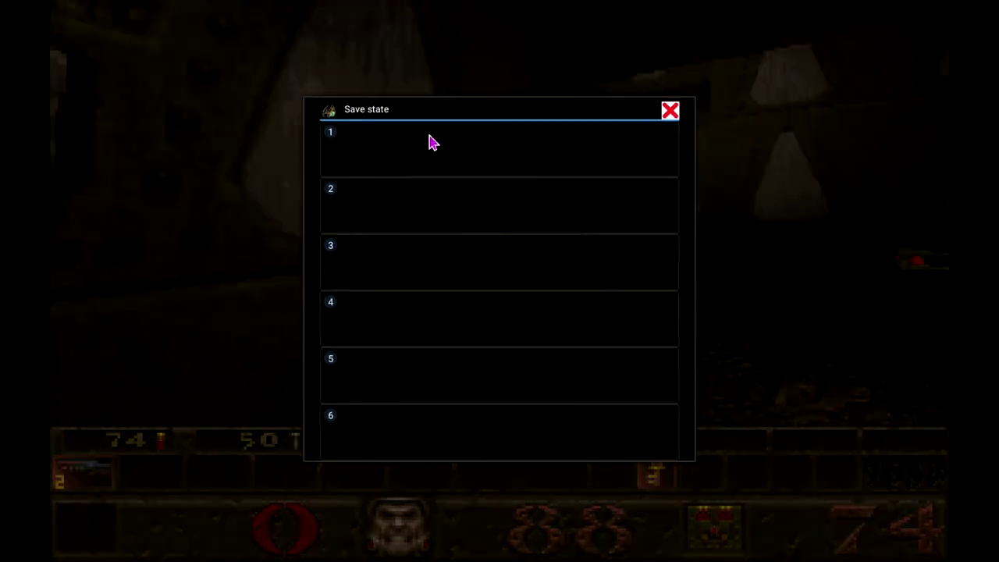
{"action": "left_click", "coordinate": [439, 156]}
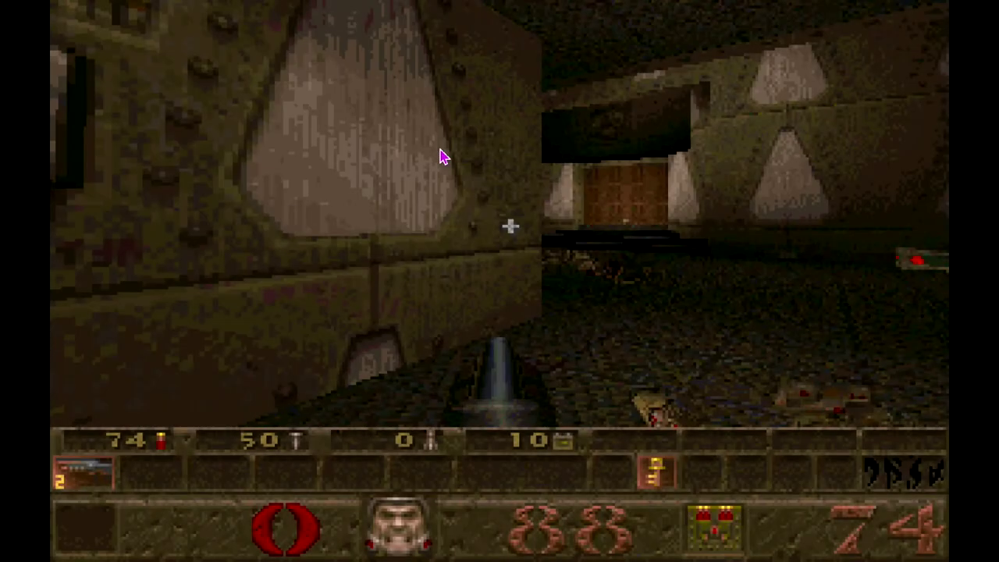
- Quit Quake through its main menu and confirm, returning to the games collection
{"action": "key", "text": "Escape"}
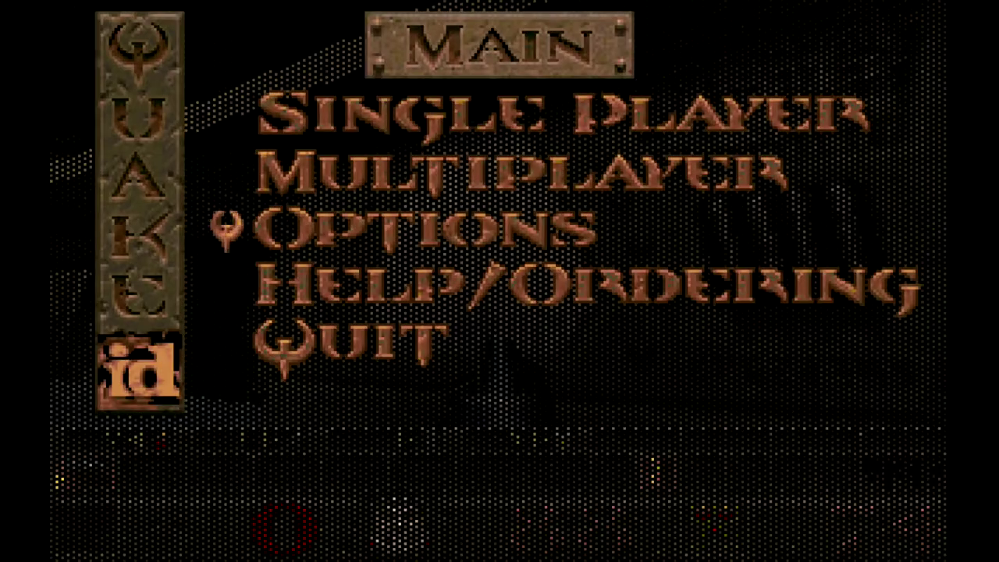
{"action": "key", "text": "Down"}
{"action": "key", "text": "Down"}
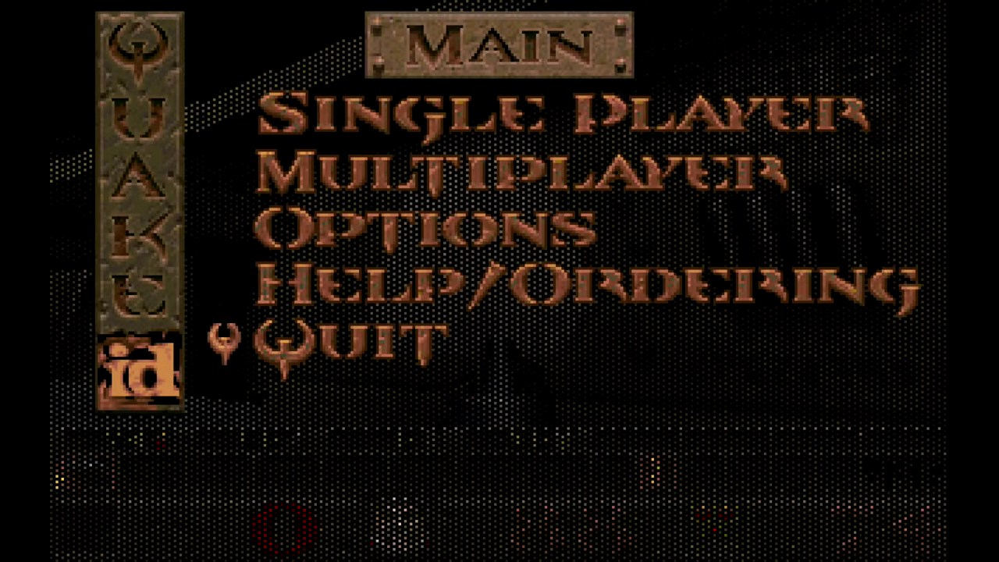
{"action": "key", "text": "Return"}
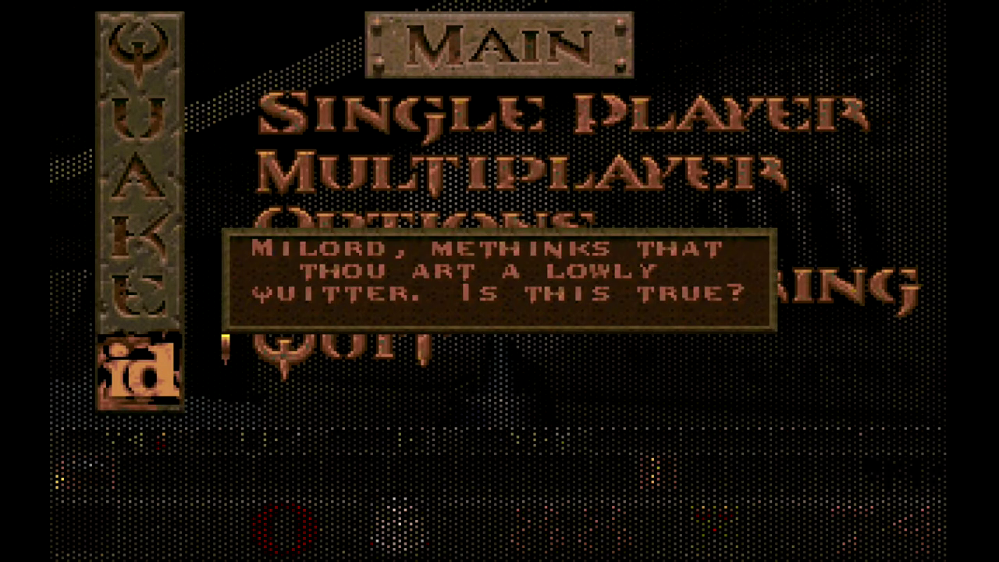
{"action": "key", "text": "y"}
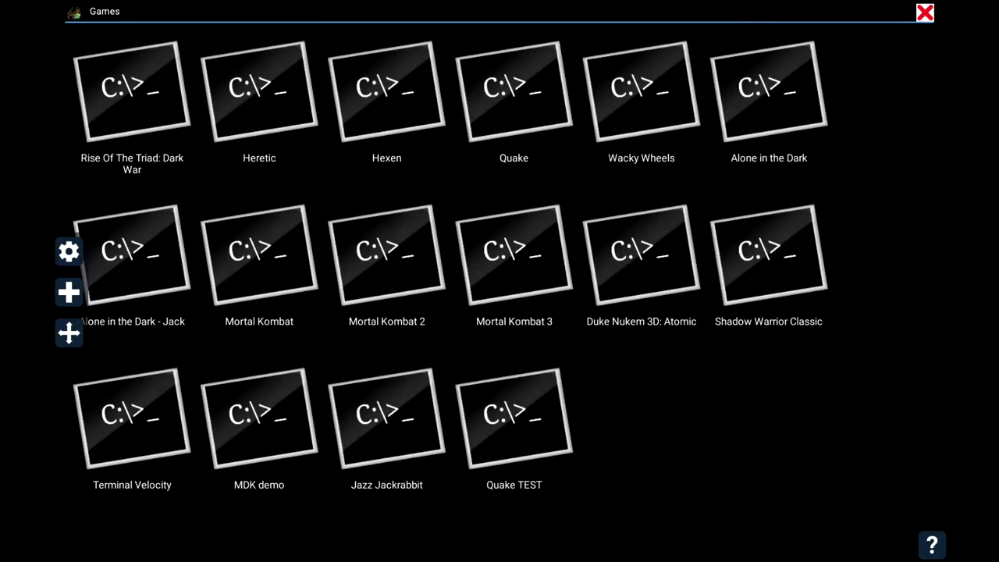
- Set the Quake profile's performance to custom cycles, save the configuration and relaunch the game, dismissing the startup help
{"action": "left_click", "coordinate": [500, 71]}
{"action": "left_click", "coordinate": [349, 290]}
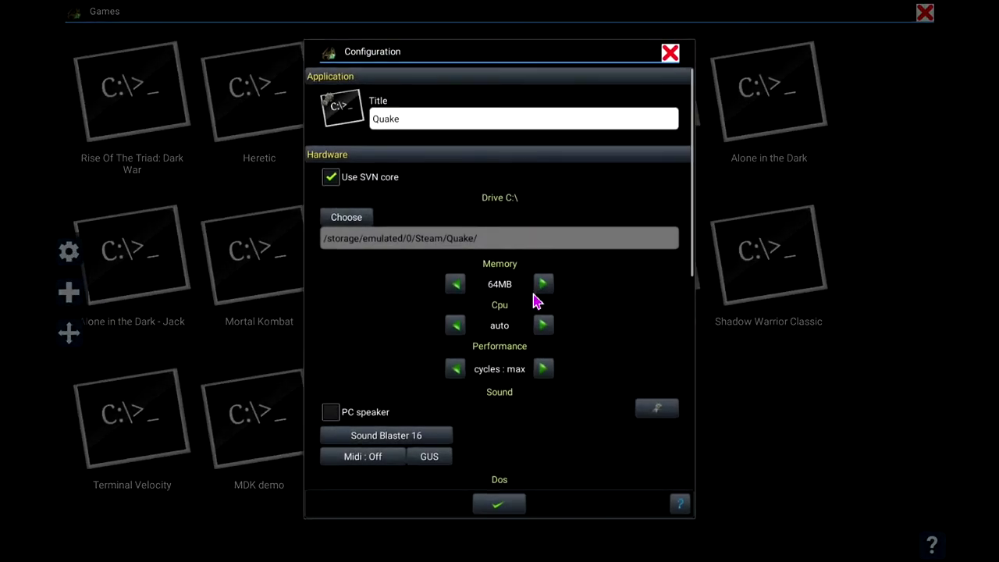
{"action": "left_click", "coordinate": [543, 370]}
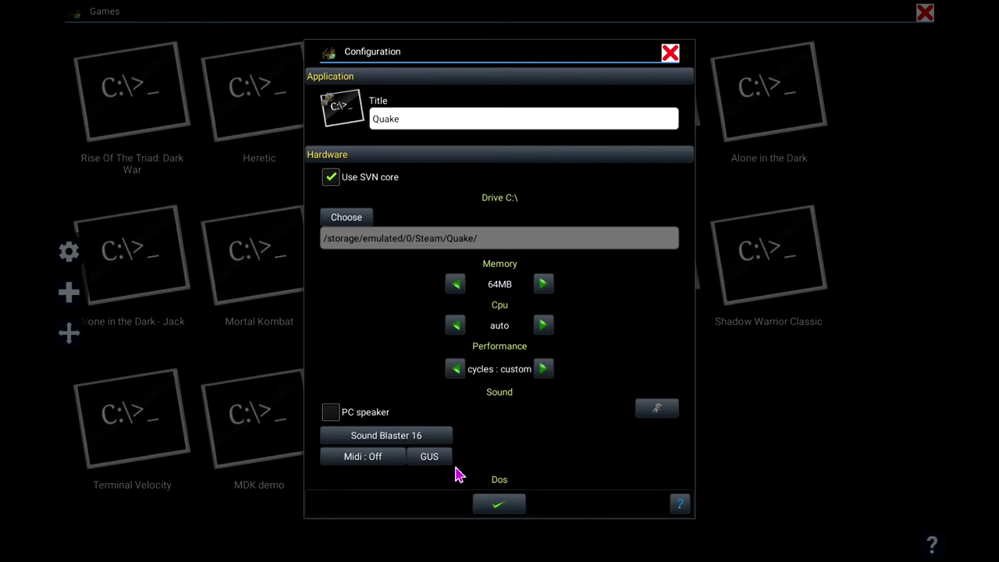
{"action": "left_click", "coordinate": [496, 506]}
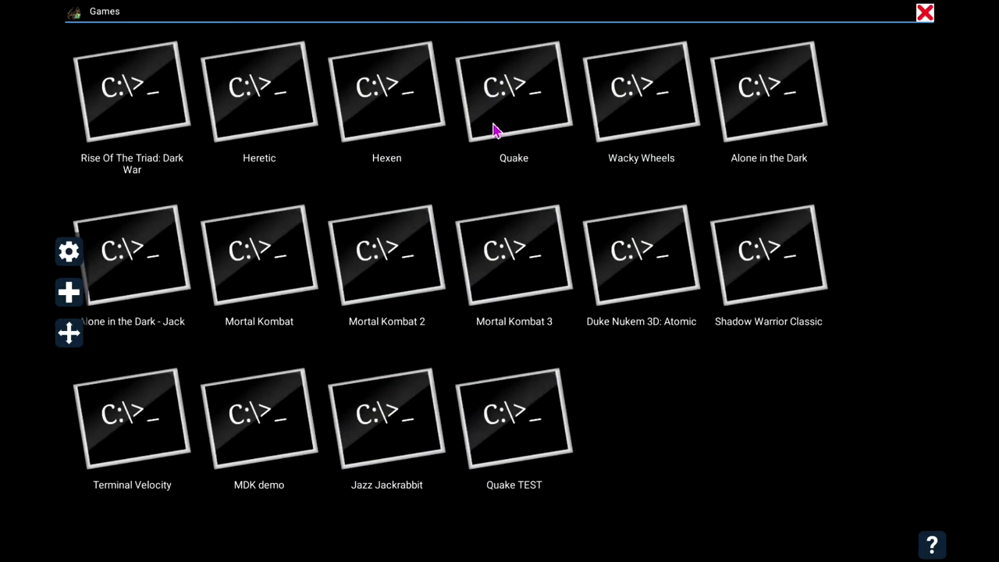
{"action": "left_click", "coordinate": [494, 131]}
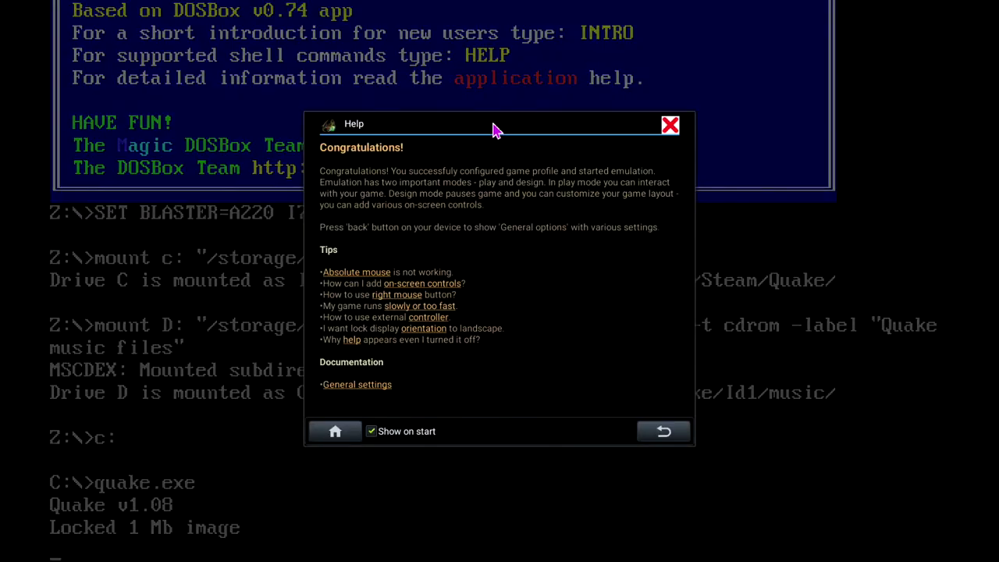
{"action": "left_click", "coordinate": [672, 133]}
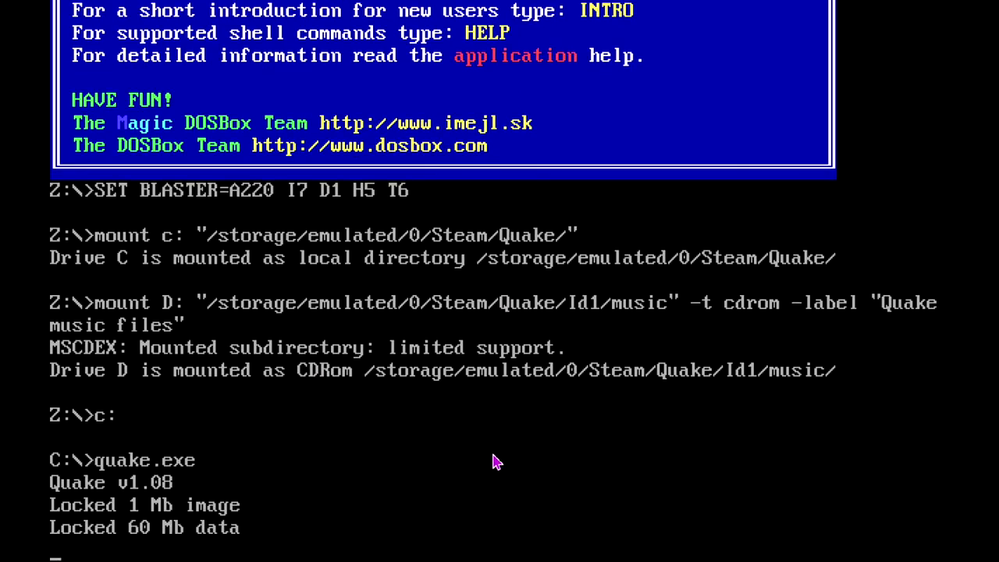
- Set the emulation cycles of the running Quake session to 150000
{"action": "key", "text": "Escape"}
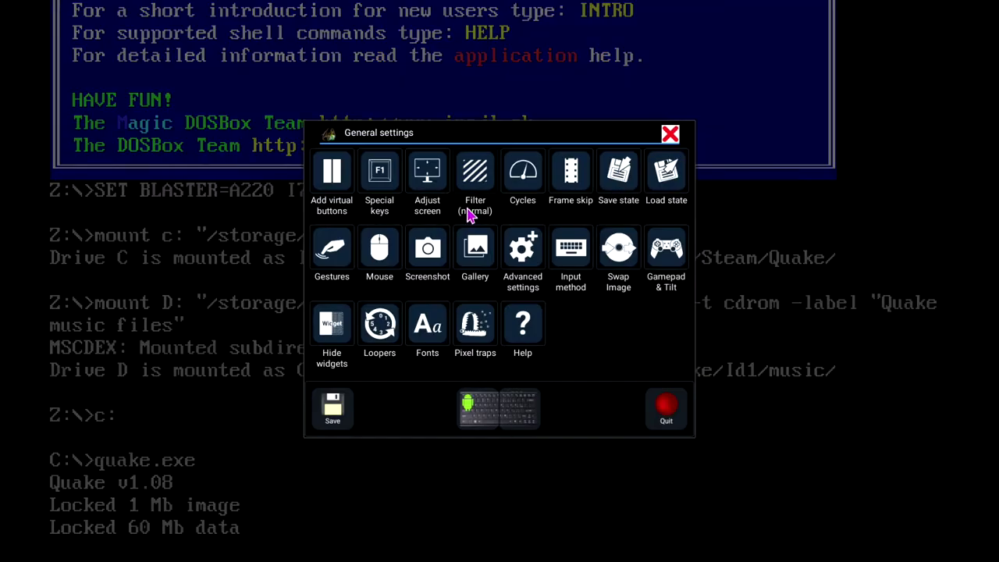
{"action": "left_click", "coordinate": [530, 187]}
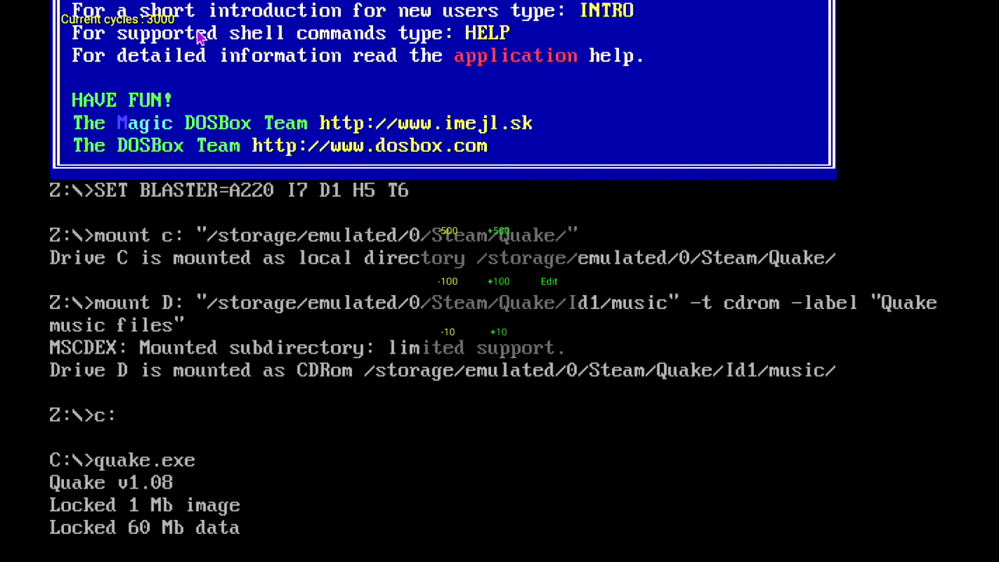
{"action": "left_click", "coordinate": [501, 231]}
{"action": "left_click", "coordinate": [547, 285]}
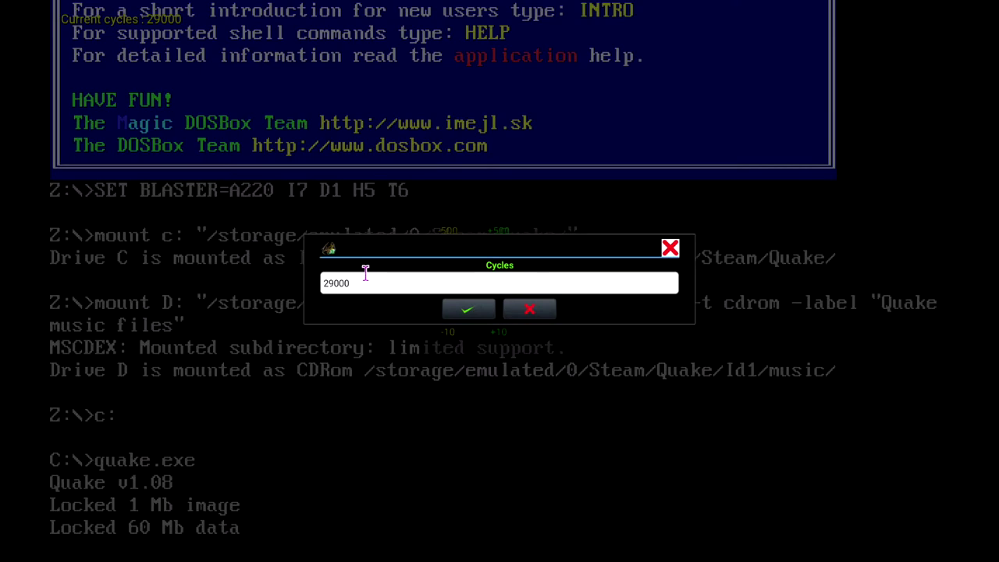
{"action": "double_click", "coordinate": [335, 282]}
{"action": "type", "text": "15"}
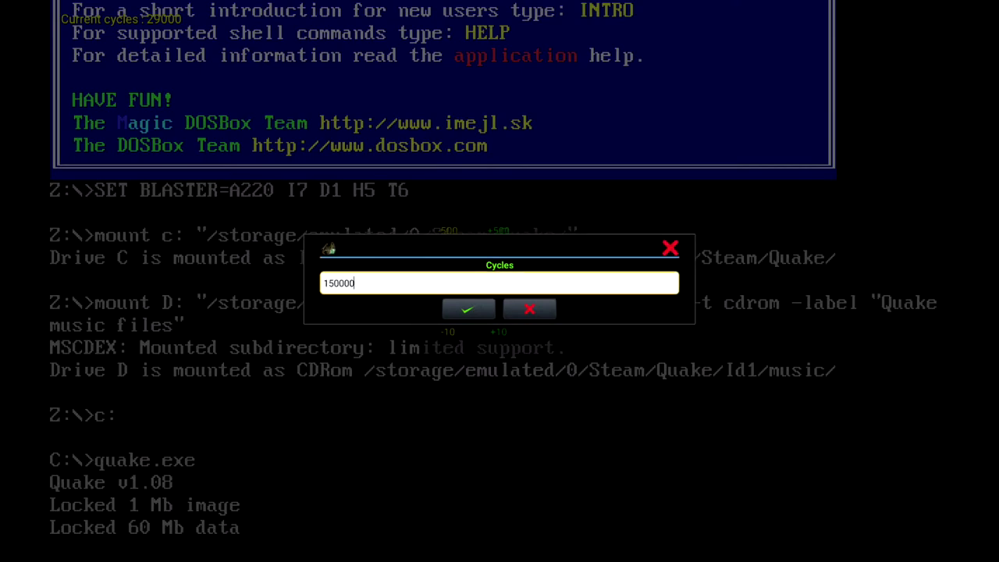
{"action": "left_click", "coordinate": [470, 315]}
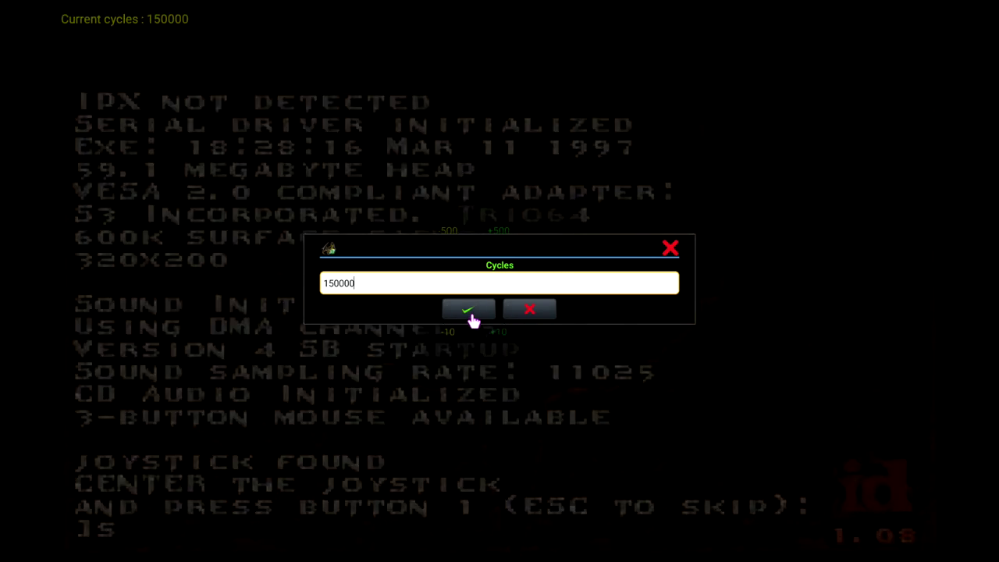
- Close the cycles adjustment and skip the joystick calibration prompt so that Quake starts
{"action": "left_click", "coordinate": [671, 247]}
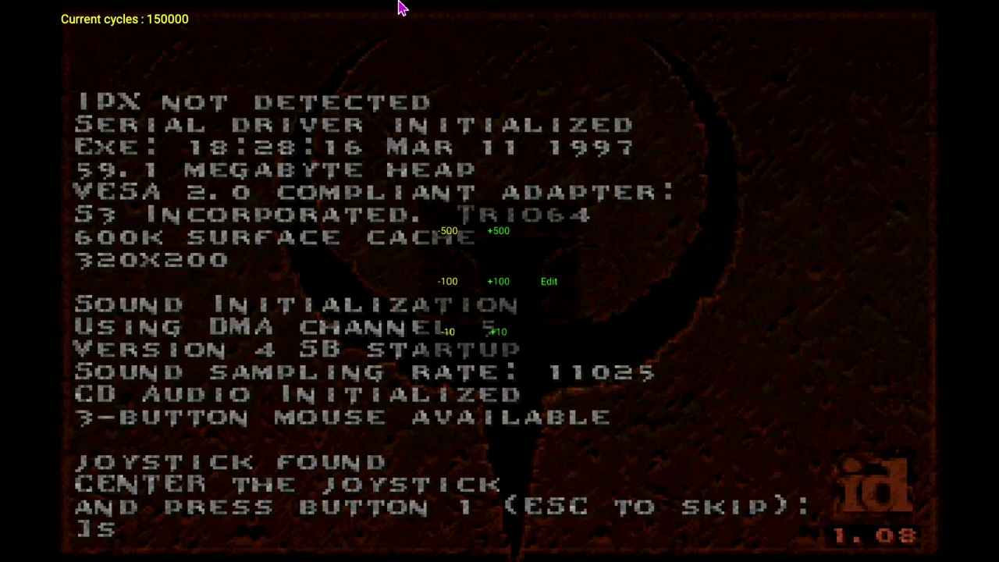
{"action": "mouse_move", "coordinate": [400, 8]}
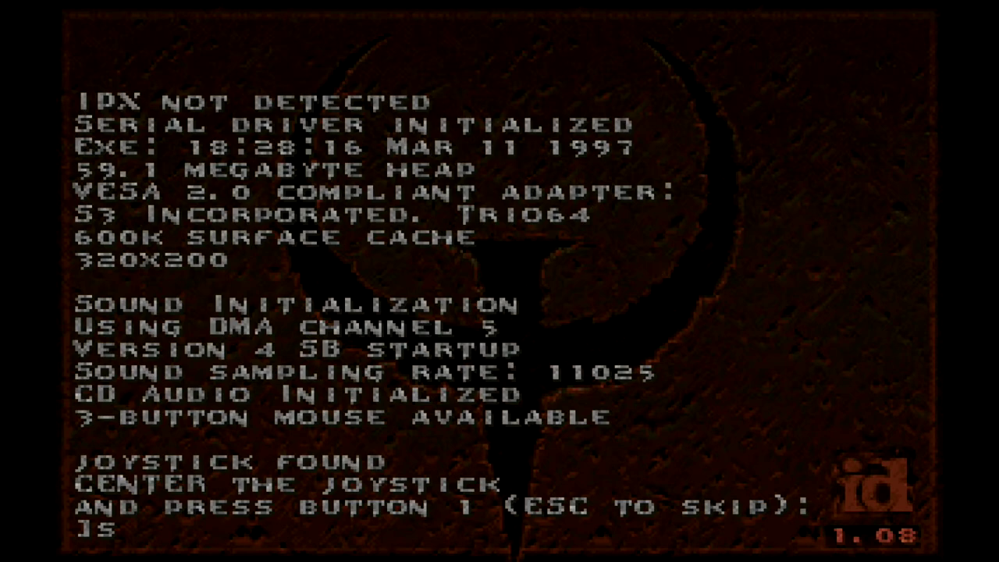
{"action": "key", "text": "Escape"}
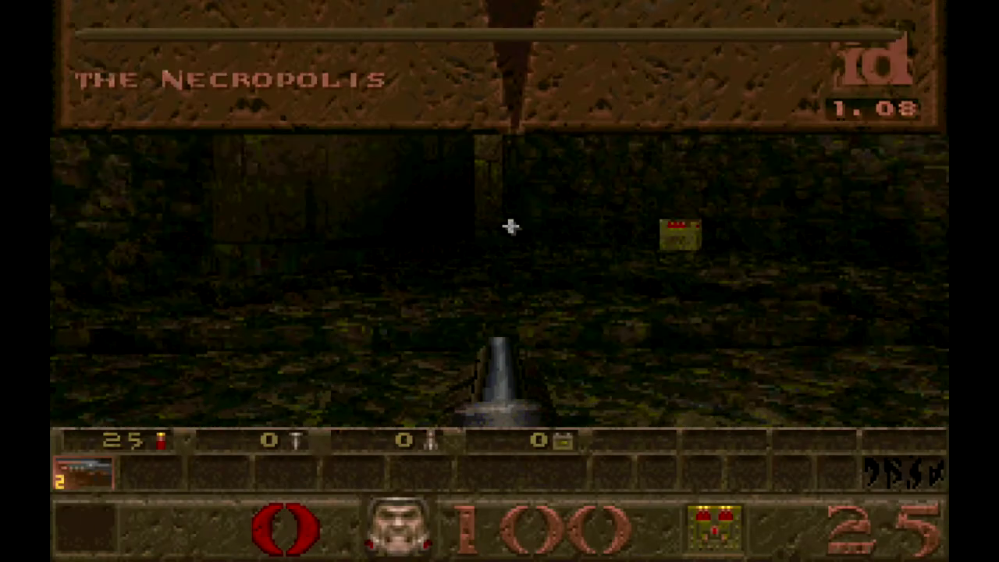
{"action": "key", "text": "Escape"}
{"action": "key", "text": "Escape"}
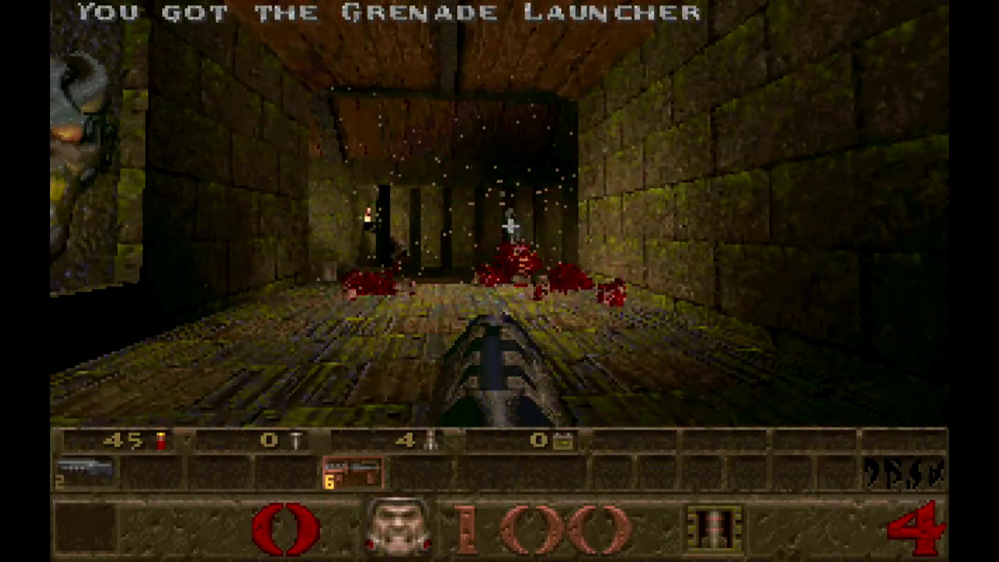
- Start a new single-player game from Quake's main menu
{"action": "key", "text": "Escape"}
{"action": "key", "text": "Return"}
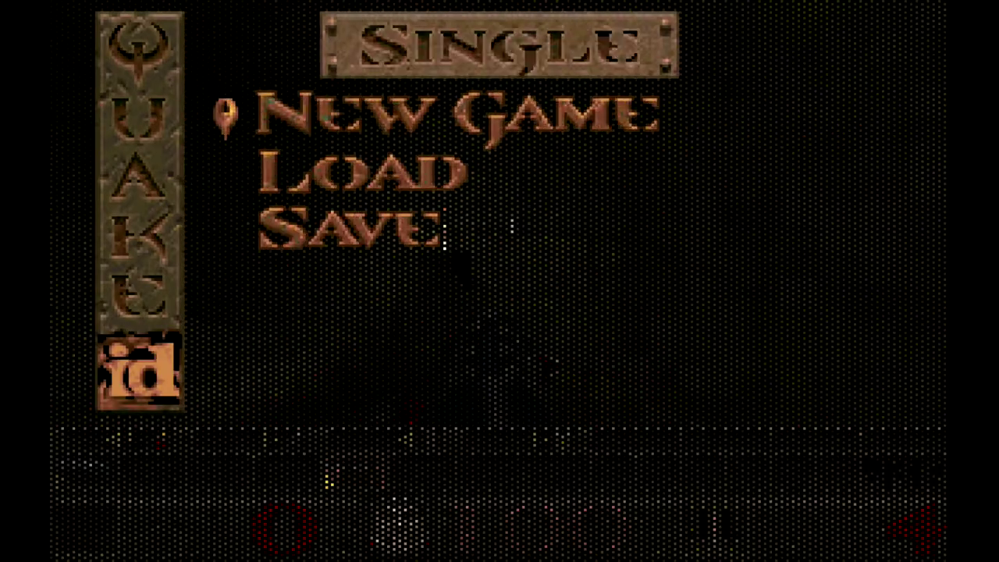
{"action": "key", "text": "Escape"}
{"action": "key", "text": "Escape"}
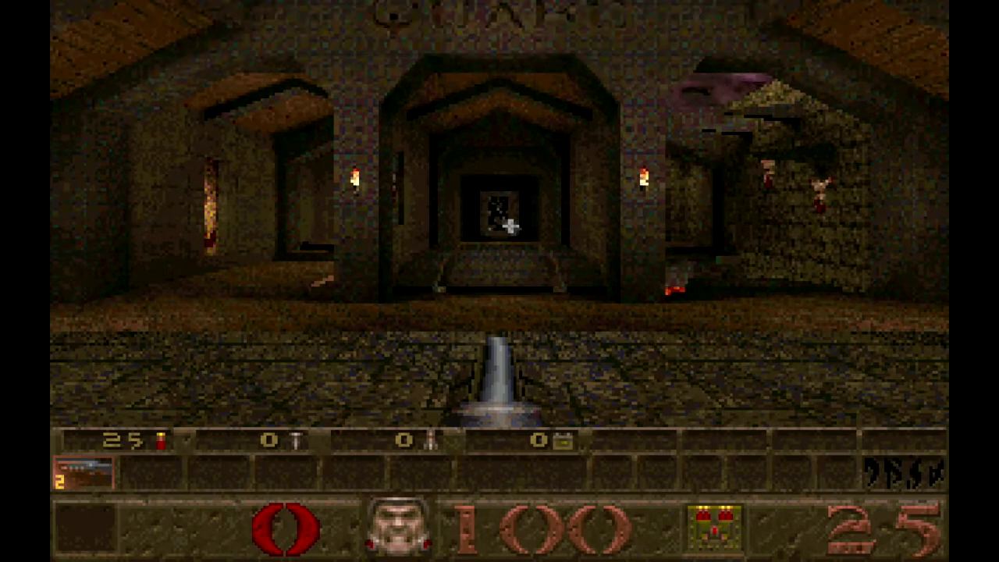
- Clear the stray text in Quake's console, run the benchmark command "timedemo demo3" and raise the device volume
{"action": "key", "text": "grave"}
{"action": "type", "text": "s"}
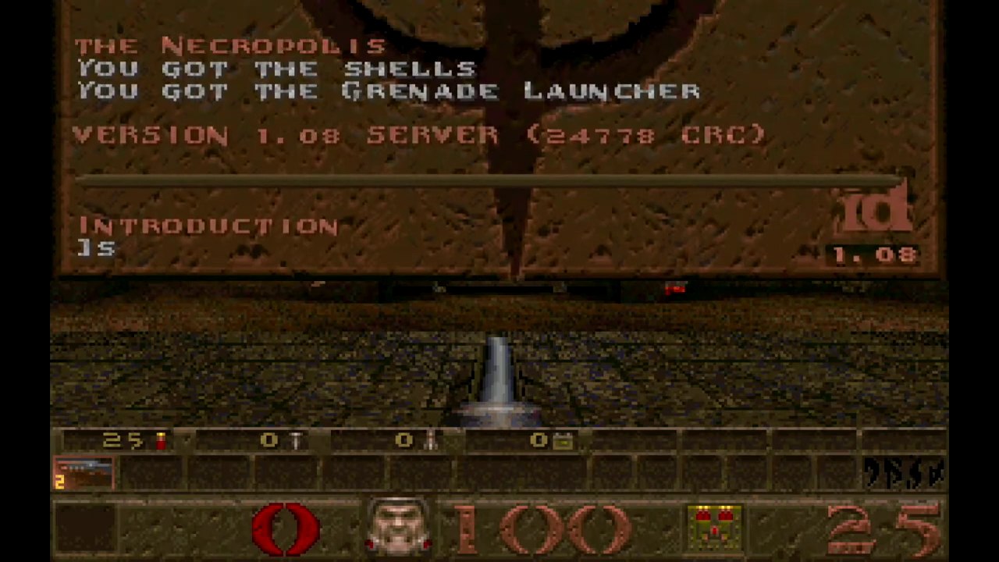
{"action": "type", "text": "time"}
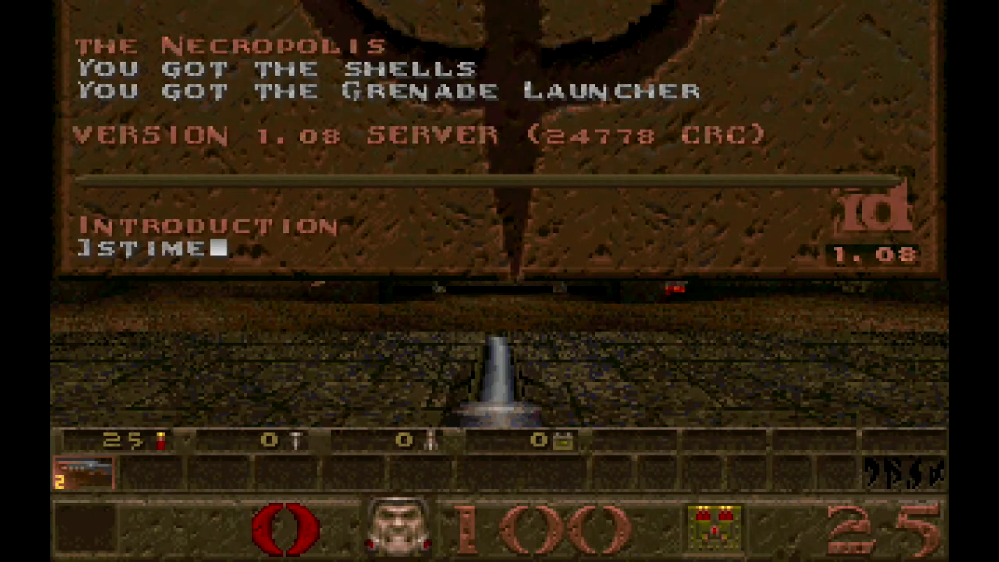
{"action": "key", "text": "BackSpace"}
{"action": "key", "text": "BackSpace"}
{"action": "key", "text": "BackSpace"}
{"action": "key", "text": "BackSpace"}
{"action": "key", "text": "BackSpace"}
{"action": "type", "text": "timedemo demo"}
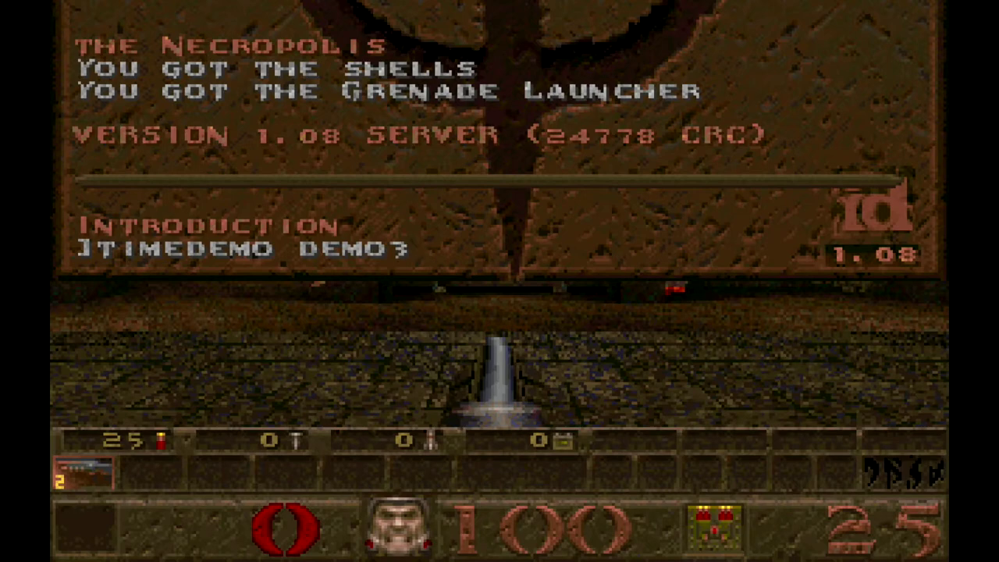
{"action": "type", "text": "3"}
{"action": "key", "text": "XF86AudioRaiseVolume"}
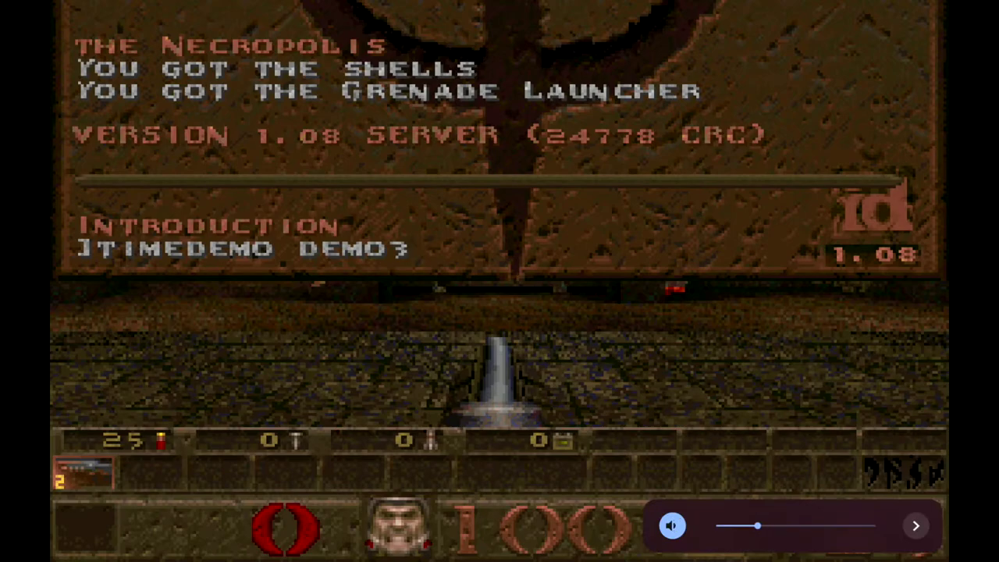
{"action": "key", "text": "Return"}
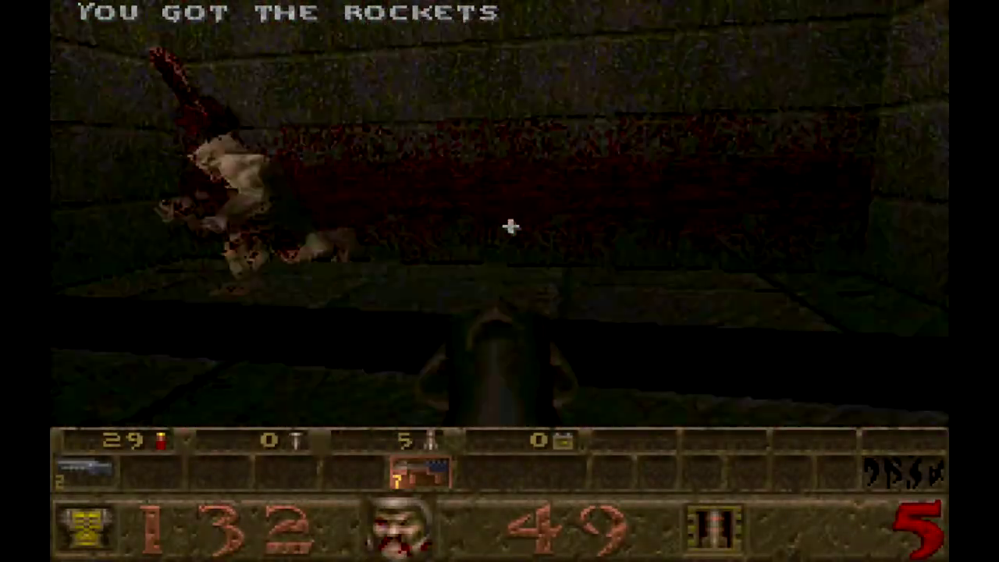
{"action": "left_click", "coordinate": [510, 226]}
{"action": "left_click", "coordinate": [510, 226]}
{"action": "left_click", "coordinate": [511, 226]}
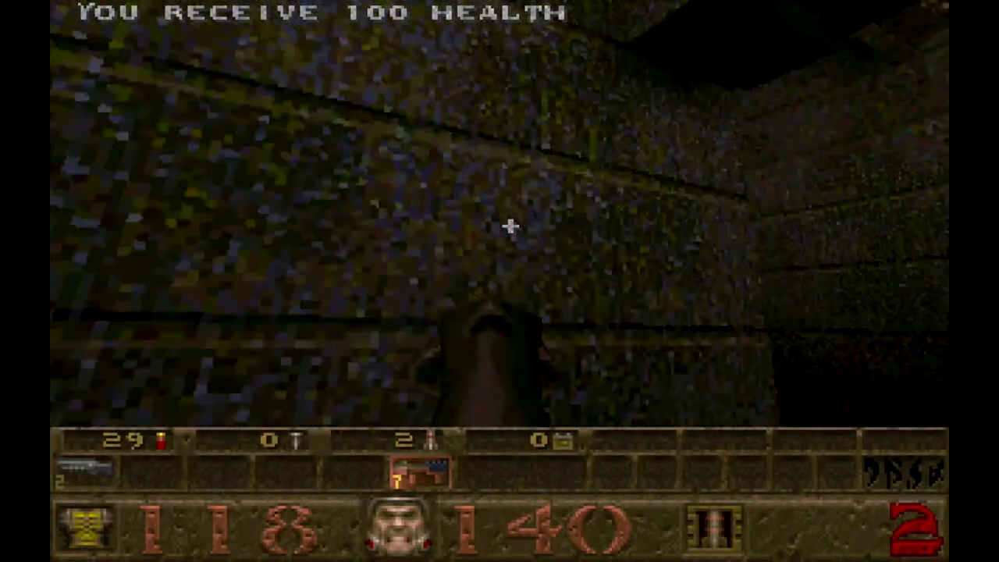
{"action": "key", "text": "w"}
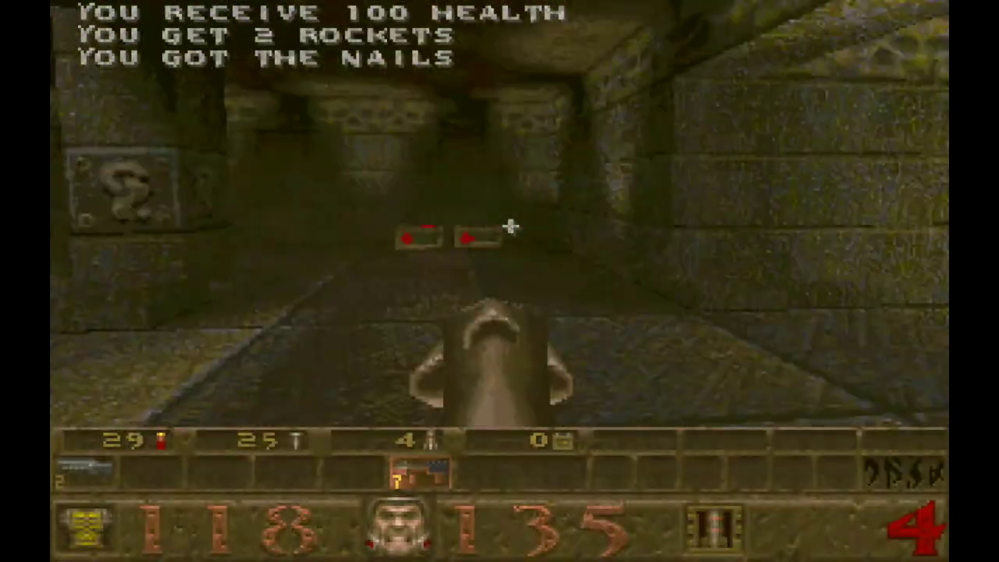
{"action": "key", "text": "w"}
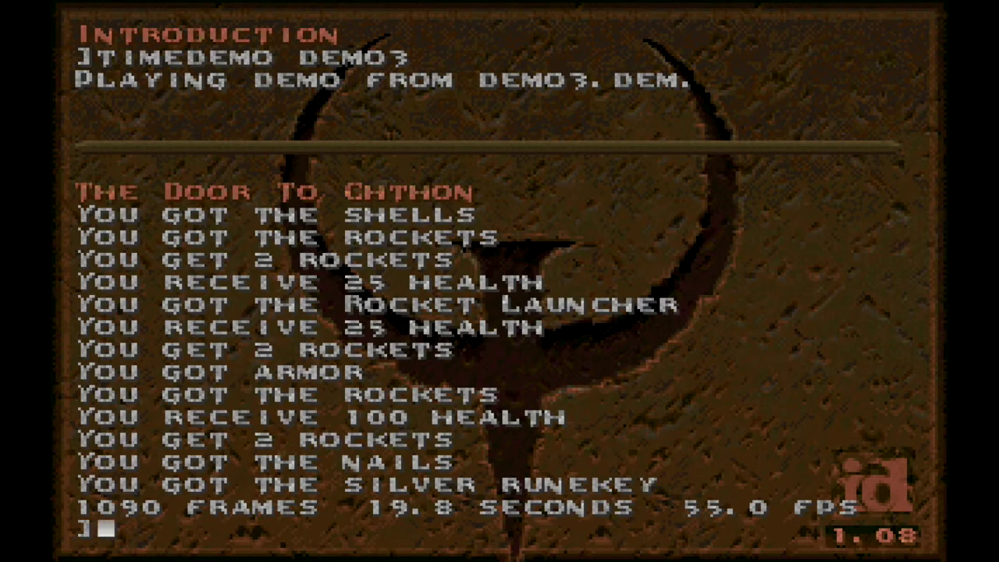
- Leave the benchmark console and start a new single-player Quake game
{"action": "key", "text": "Escape"}
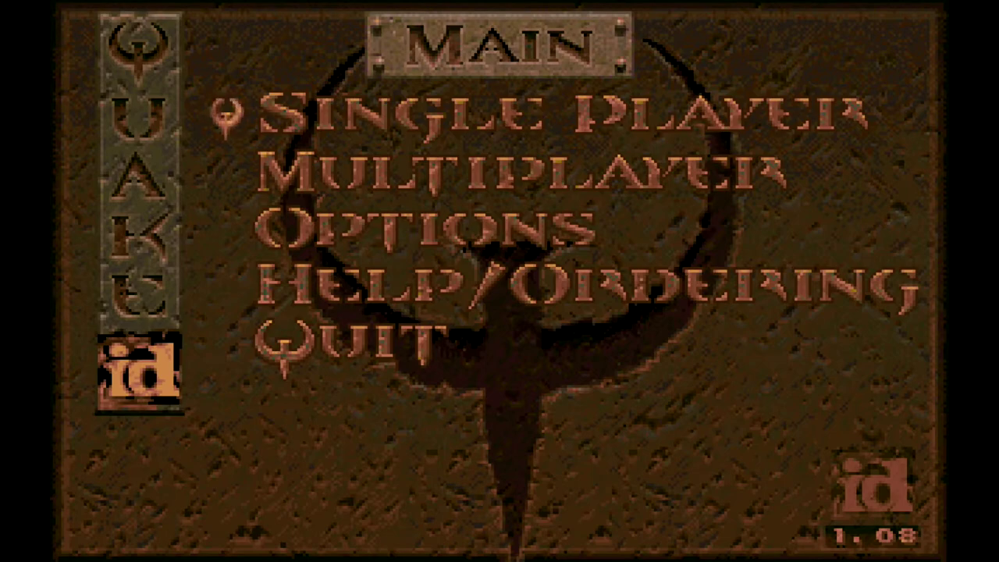
{"action": "key", "text": "Return"}
{"action": "key", "text": "Return"}
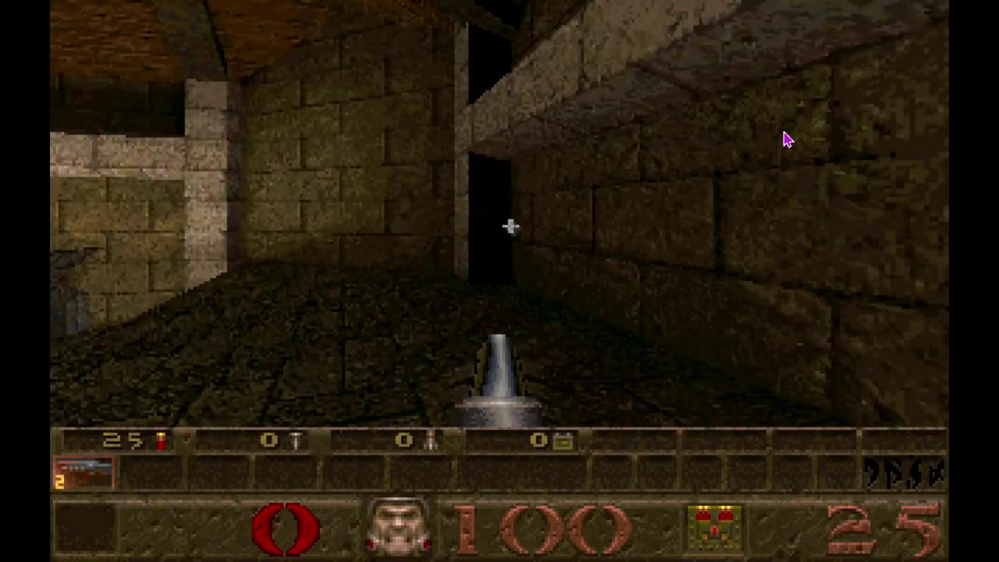
- Walk through the entrance area into the normal-skill hall, up to the portal at its end
{"action": "key", "text": "w"}
{"action": "key", "text": "Up"}
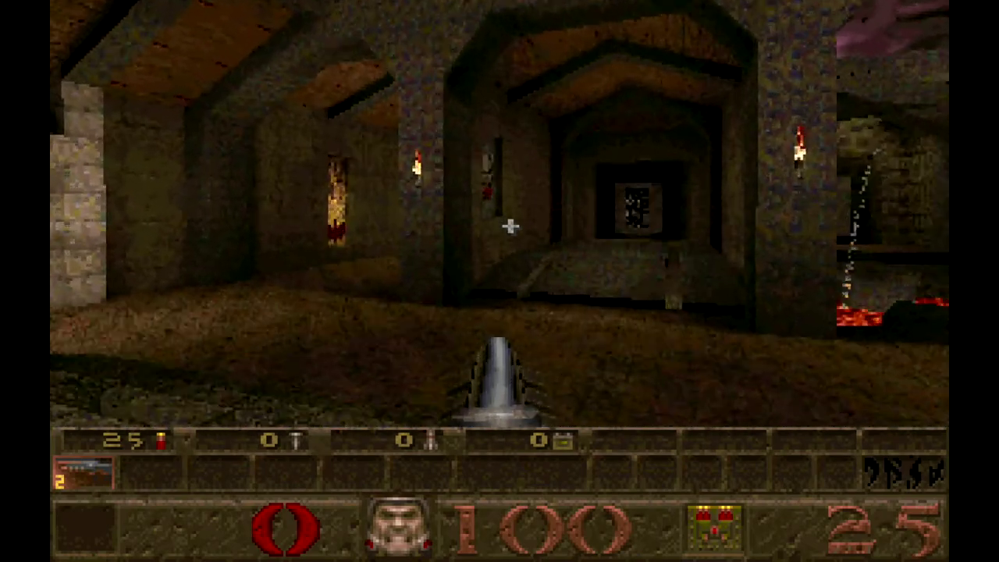
{"action": "key", "text": "Left"}
{"action": "key", "text": "Right"}
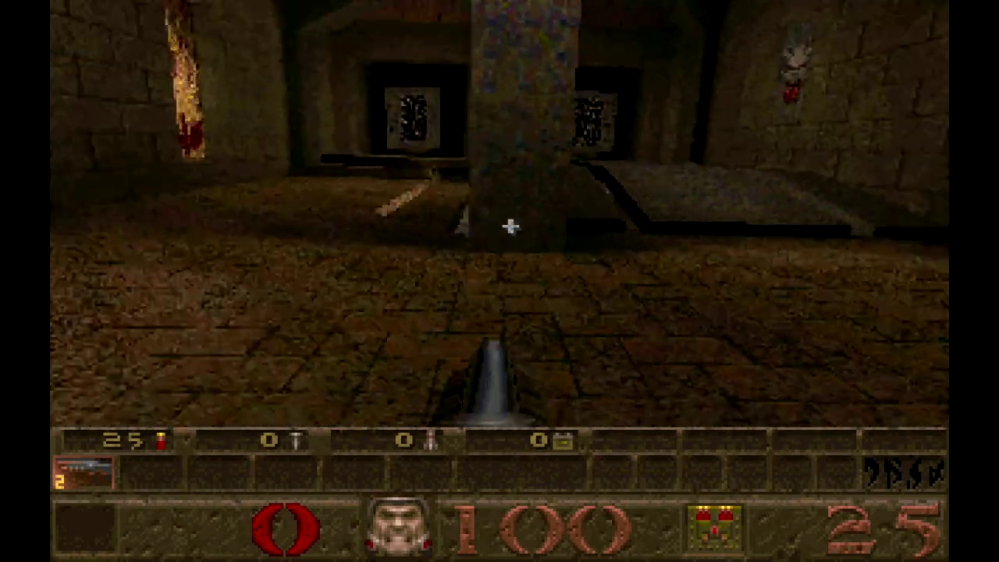
{"action": "key", "text": "Up"}
{"action": "key", "text": "Up"}
{"action": "key", "text": "Right"}
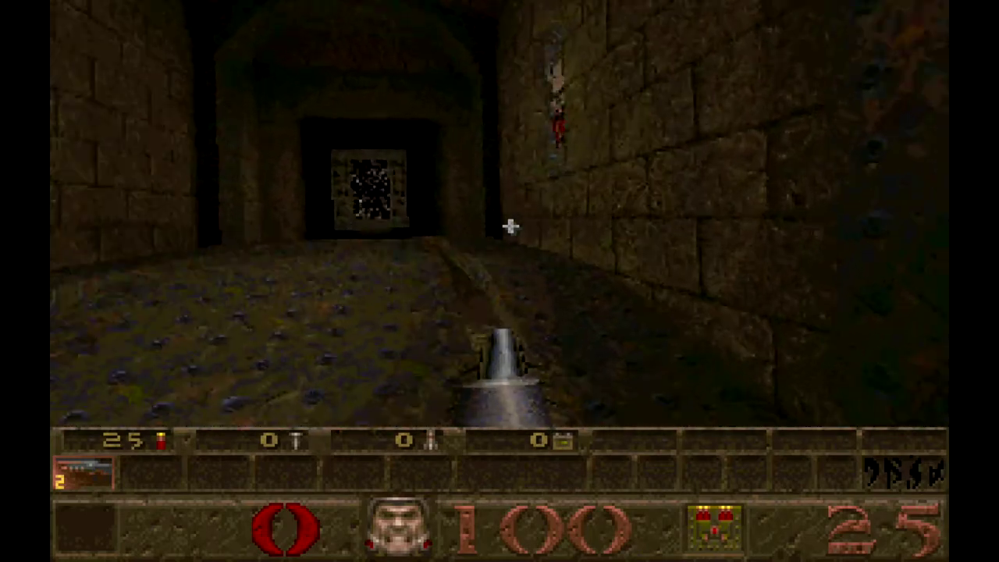
{"action": "key", "text": "Left"}
{"action": "key", "text": "Right"}
{"action": "key", "text": "Up"}
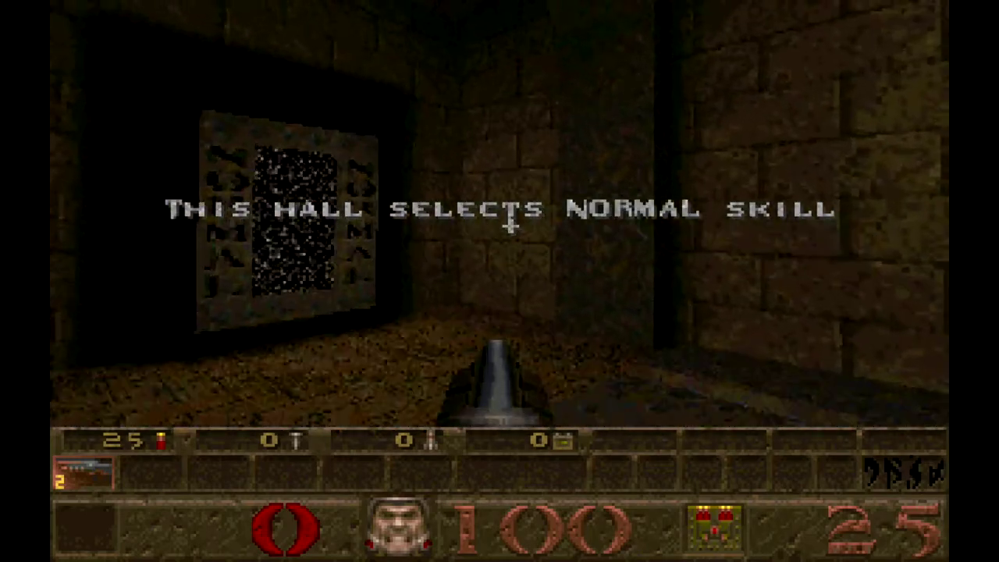
{"action": "key", "text": "Left"}
- Raise the device's sound volume by several levels
{"action": "key", "text": "XF86AudioRaiseVolume"}
{"action": "key", "text": "XF86AudioRaiseVolume"}
{"action": "key", "text": "XF86AudioRaiseVolume"}
{"action": "key", "text": "XF86AudioRaiseVolume"}
{"action": "key", "text": "XF86AudioRaiseVolume"}
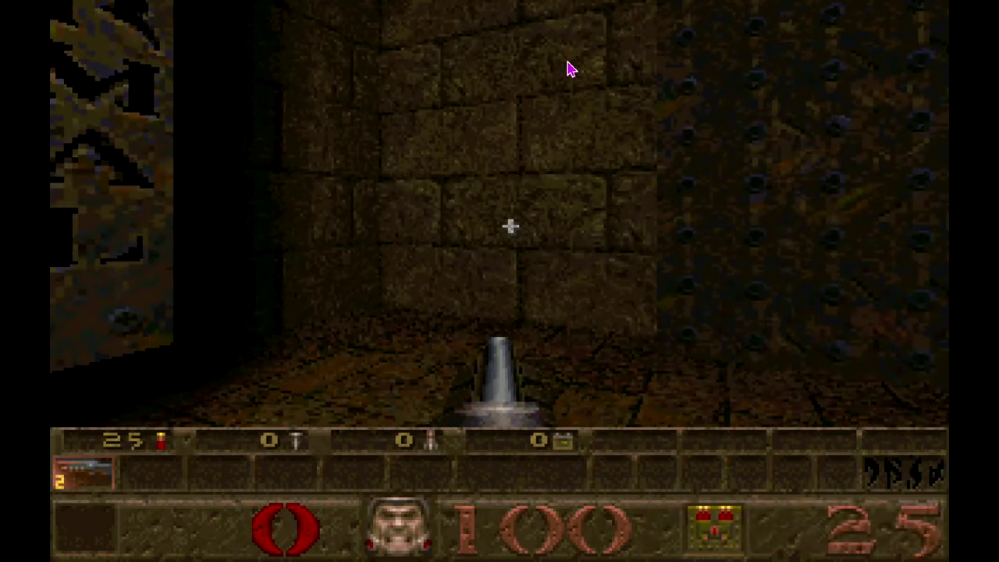
- Power off the running Quake emulation and return to the games collection
{"action": "key", "text": "XF86Back"}
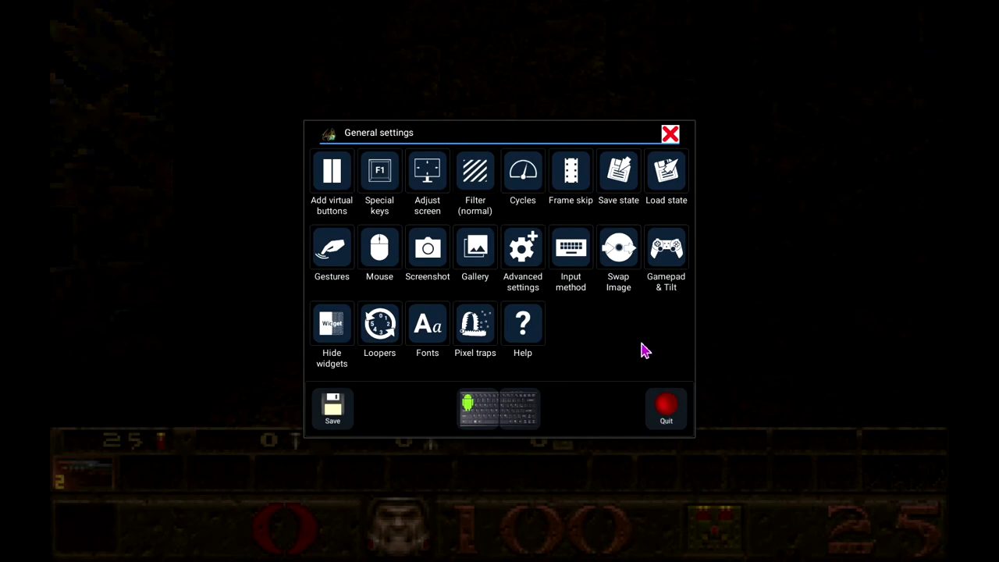
{"action": "left_click", "coordinate": [656, 410]}
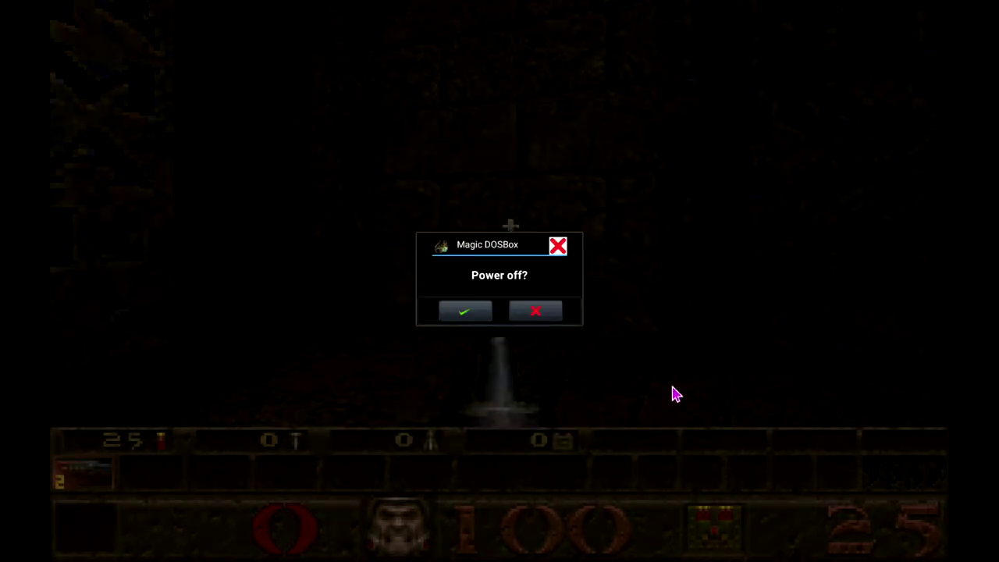
{"action": "left_click", "coordinate": [472, 313]}
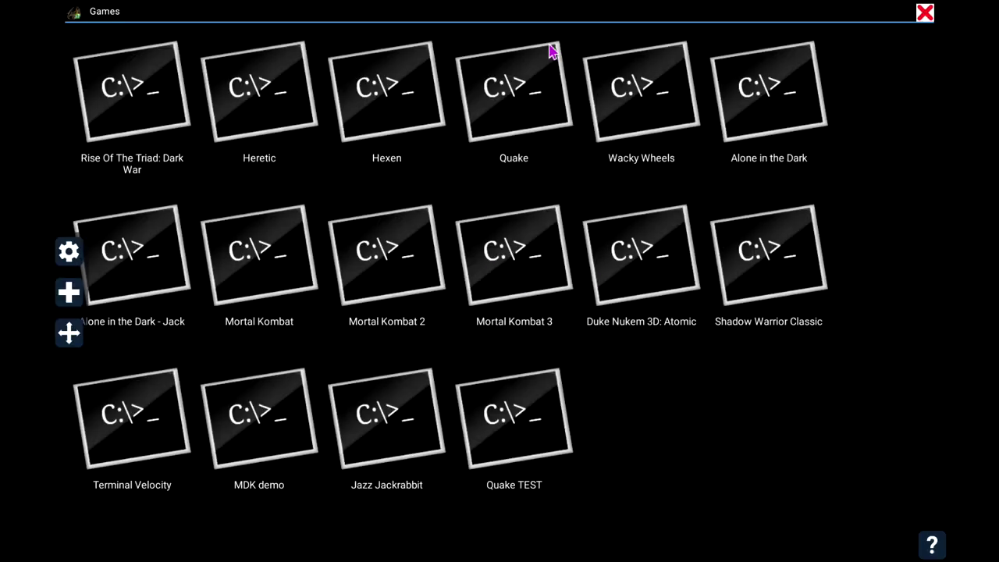
- Edit the Quake profile to set its performance to "cycles : max" and save the configuration
{"action": "left_click", "coordinate": [500, 130]}
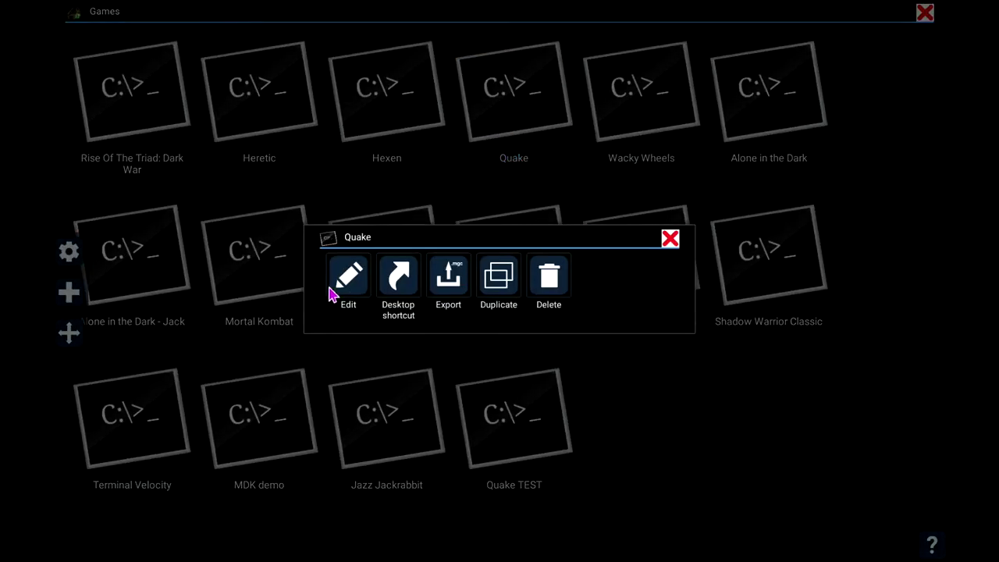
{"action": "left_click", "coordinate": [332, 285]}
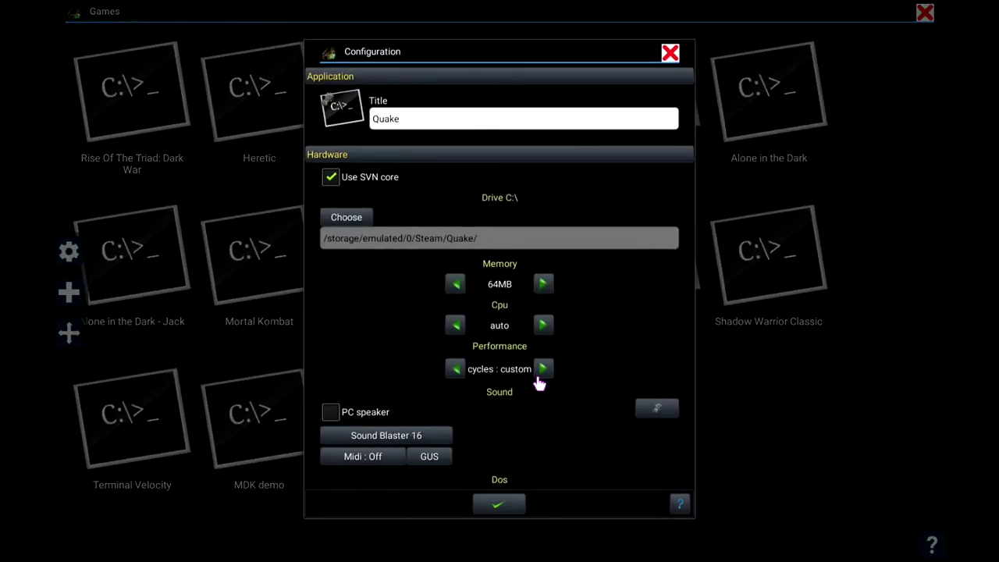
{"action": "left_click", "coordinate": [453, 370]}
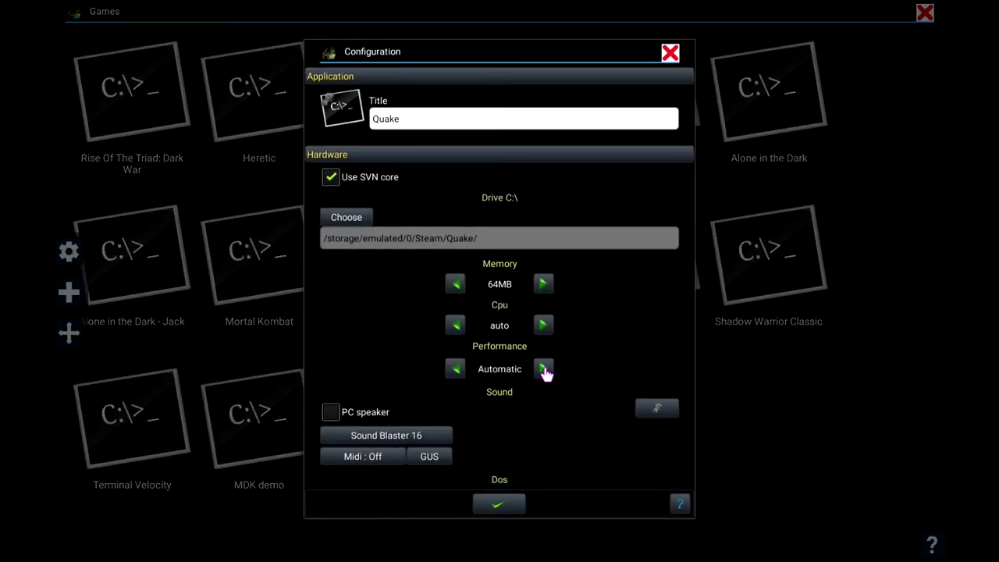
{"action": "left_click", "coordinate": [544, 372]}
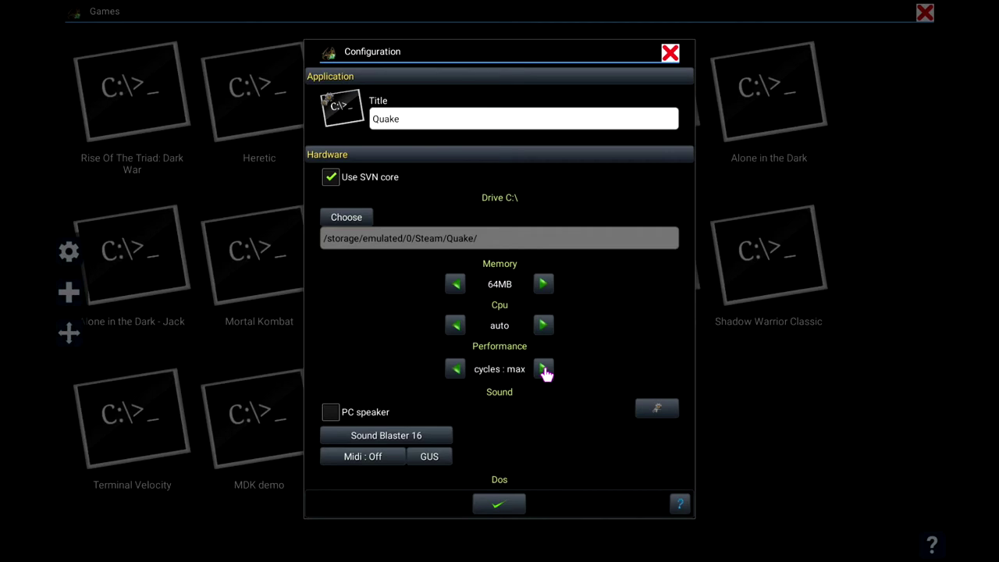
{"action": "left_click", "coordinate": [487, 505]}
- Relaunch Quake, dismiss the startup help and load the saved emulator state
{"action": "left_click", "coordinate": [503, 84]}
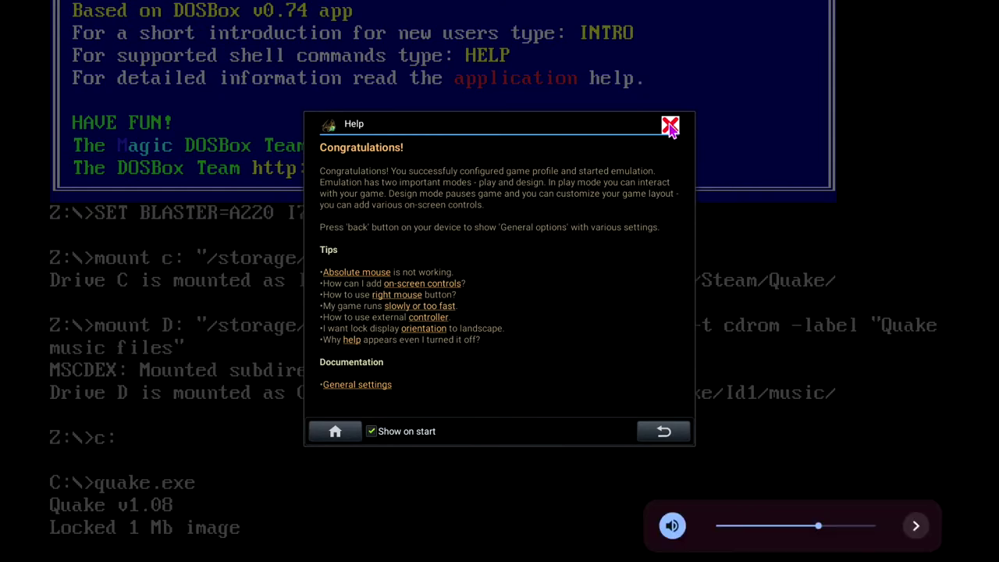
{"action": "left_click", "coordinate": [669, 122]}
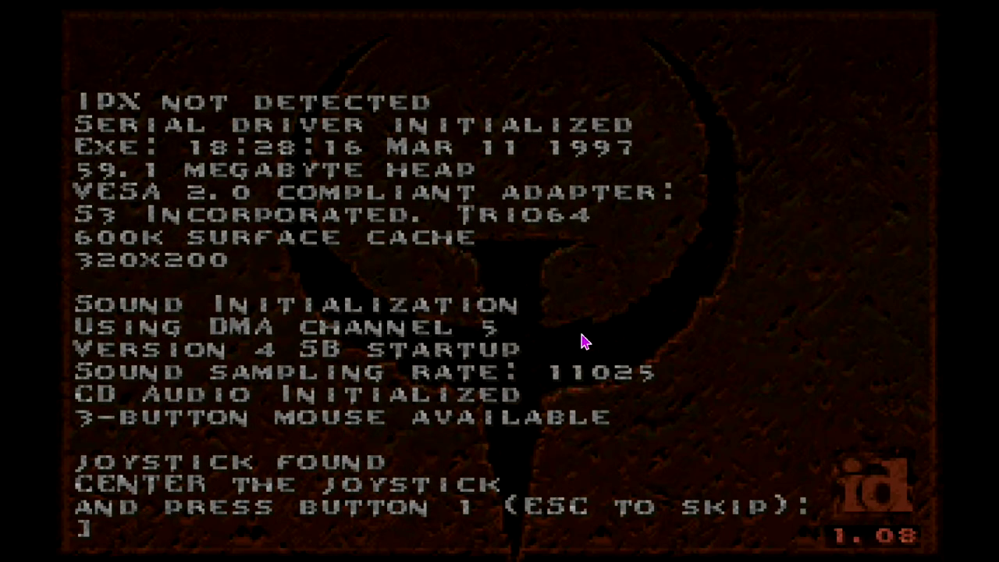
{"action": "key", "text": "Escape"}
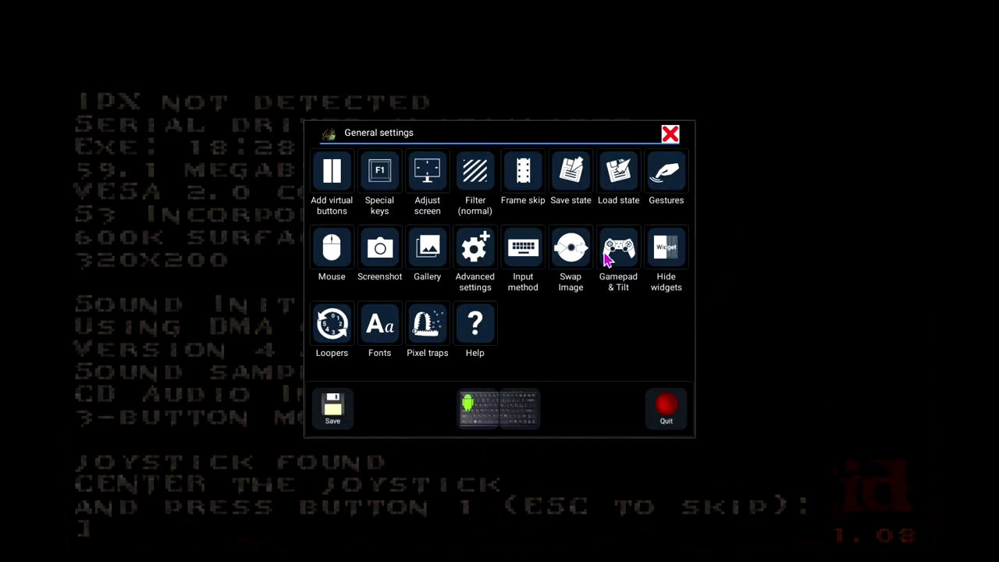
{"action": "left_click", "coordinate": [619, 170]}
{"action": "left_click", "coordinate": [405, 164]}
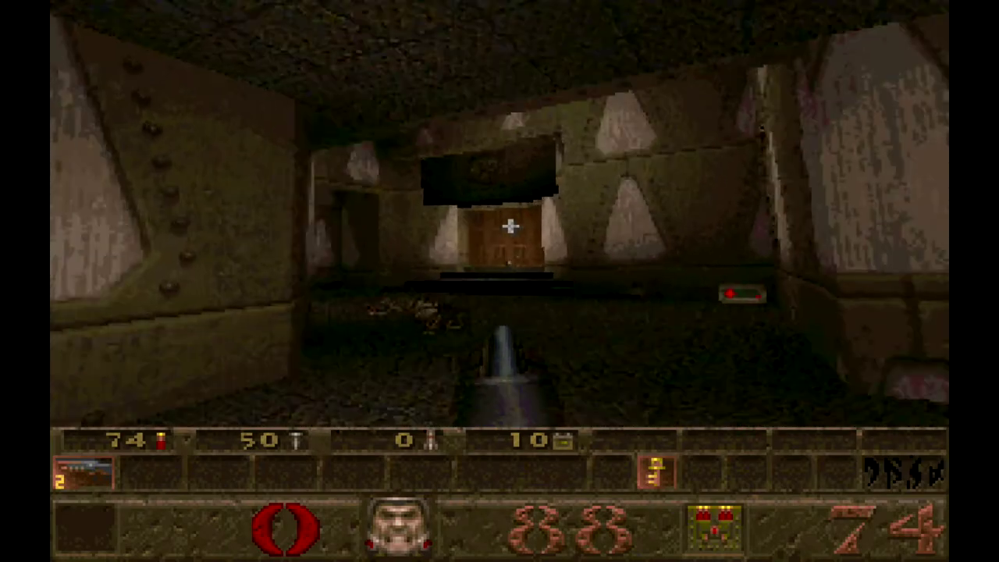
- Walk around the loaded level and pick up the health to try the game at maximum cycles
{"action": "key", "text": "Up"}
{"action": "key", "text": "Left"}
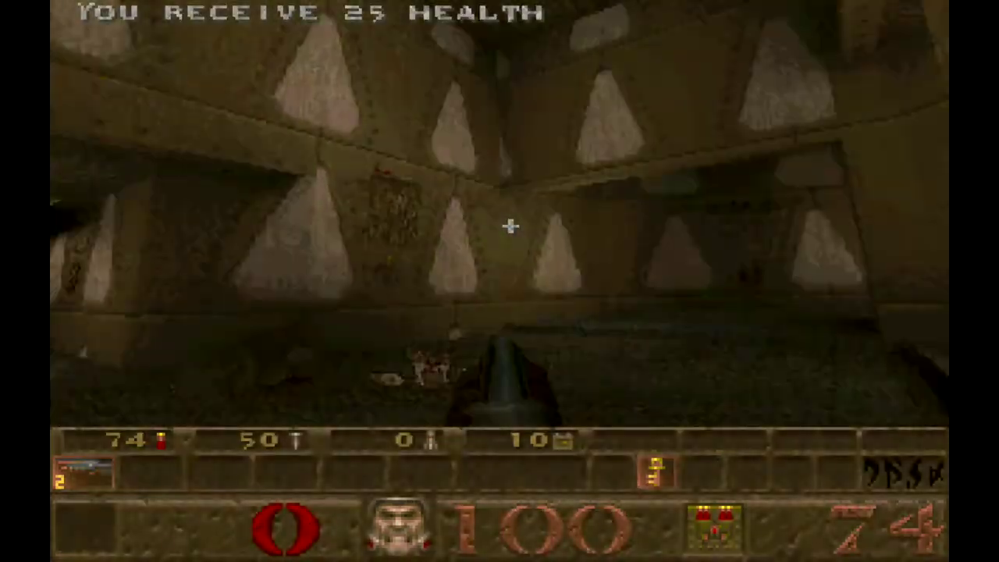
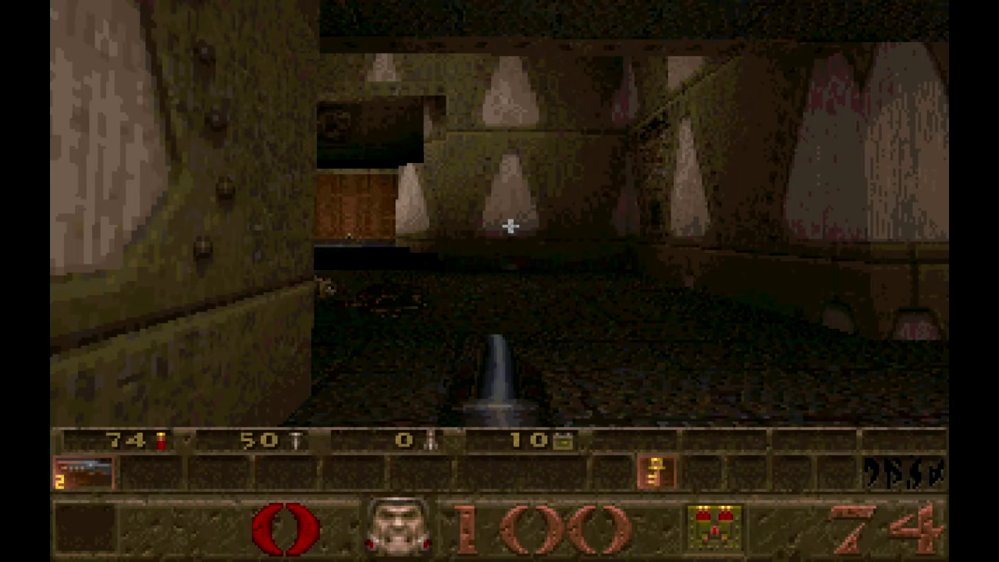
{"action": "key", "text": "w"}
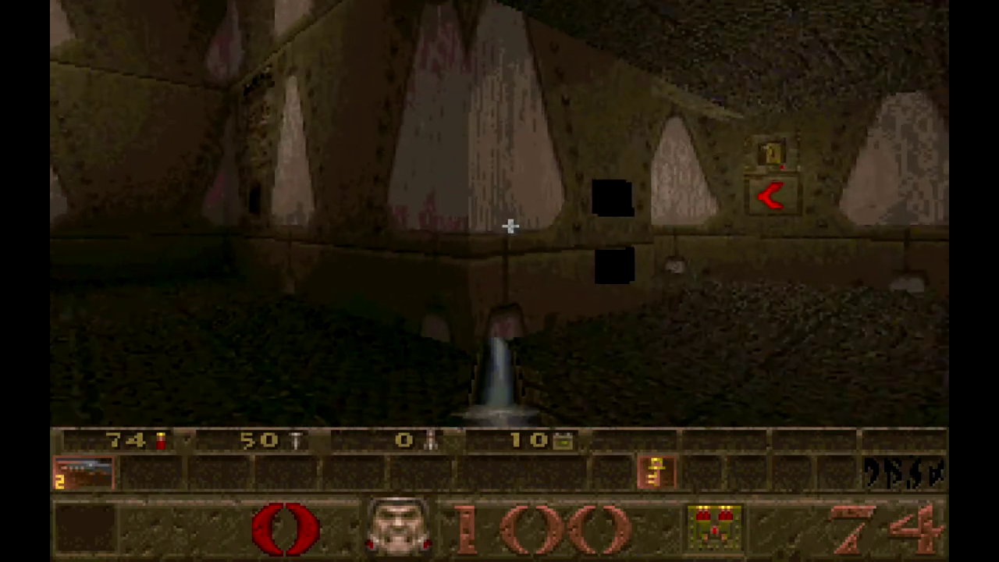
- Fire a shot in the running Quake level, then leave the game and return to the games collection
{"action": "key", "text": "Up"}
{"action": "left_click", "coordinate": [509, 225]}
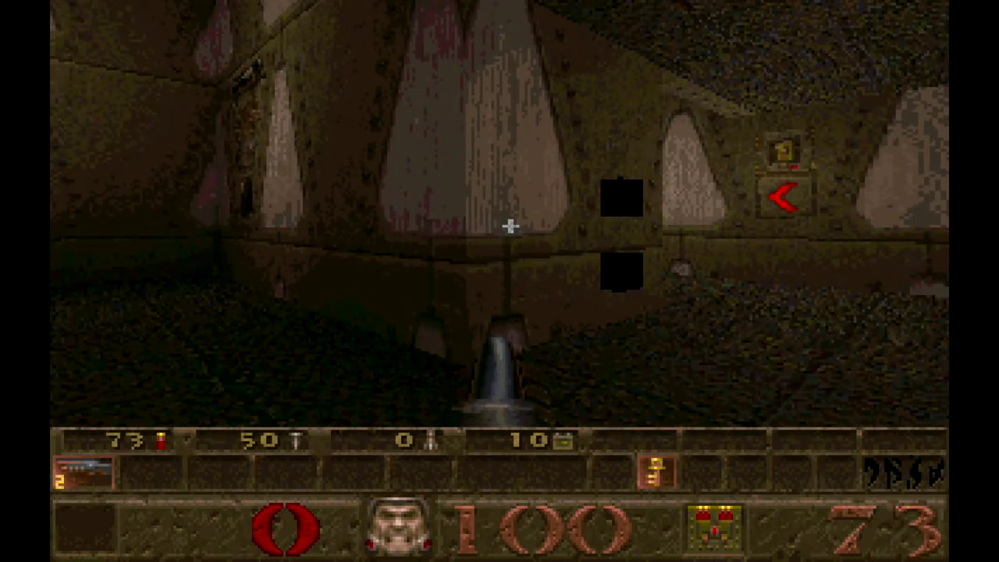
{"action": "key", "text": "alt+Tab"}
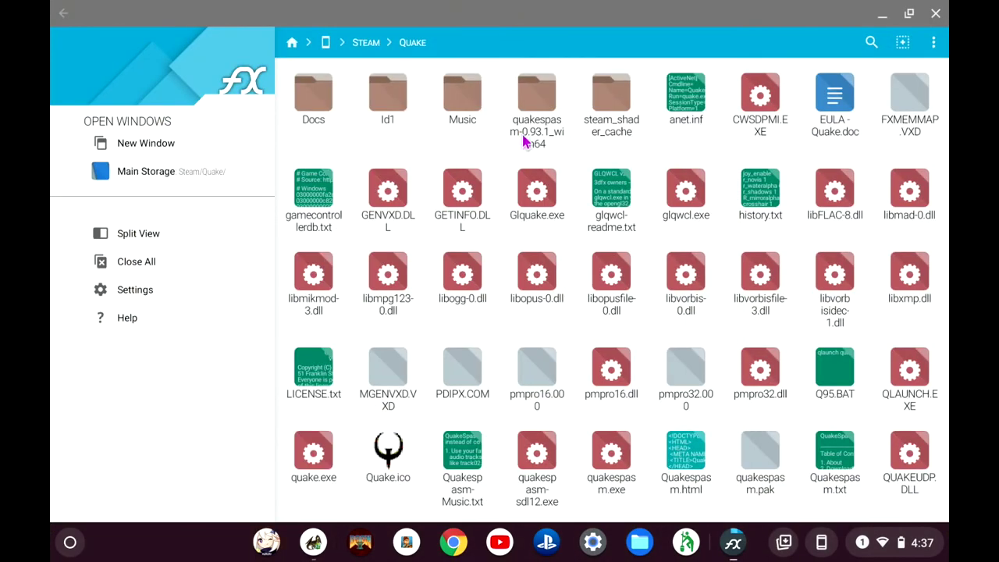
{"action": "left_click", "coordinate": [306, 550]}
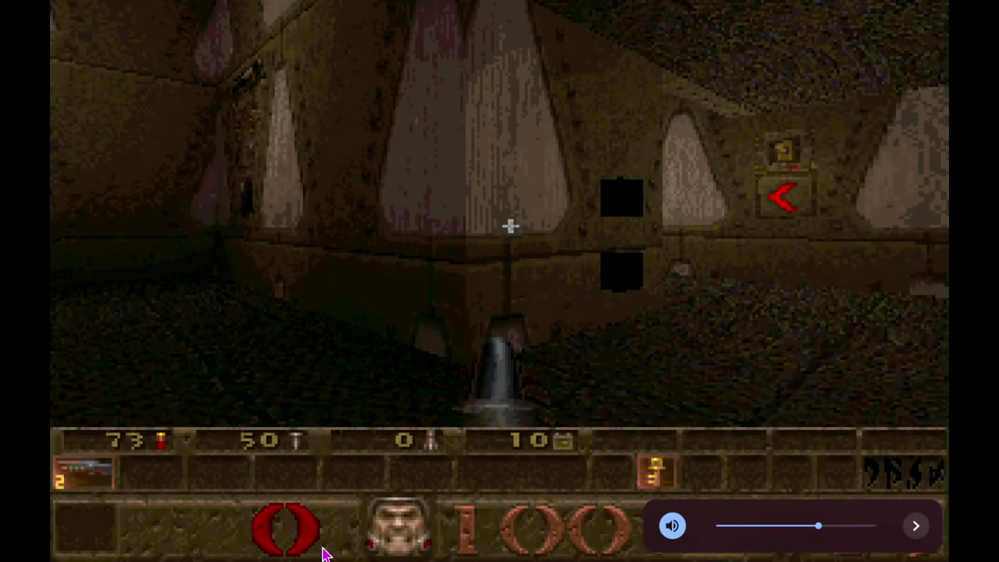
{"action": "key", "text": "Escape"}
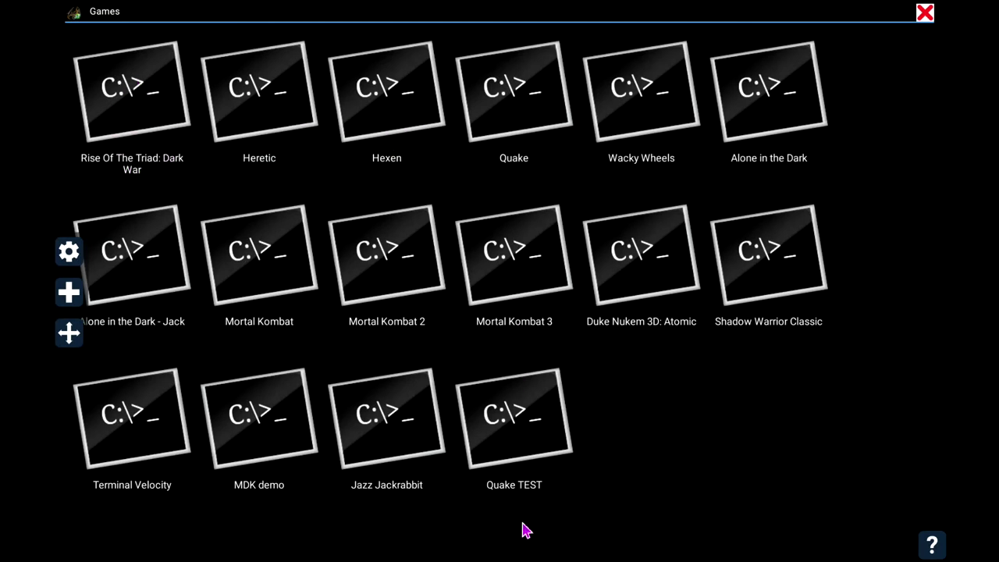
- Launch the MDK demo profile and dismiss its startup help
{"action": "mouse_move", "coordinate": [484, 556]}
{"action": "left_click", "coordinate": [283, 435]}
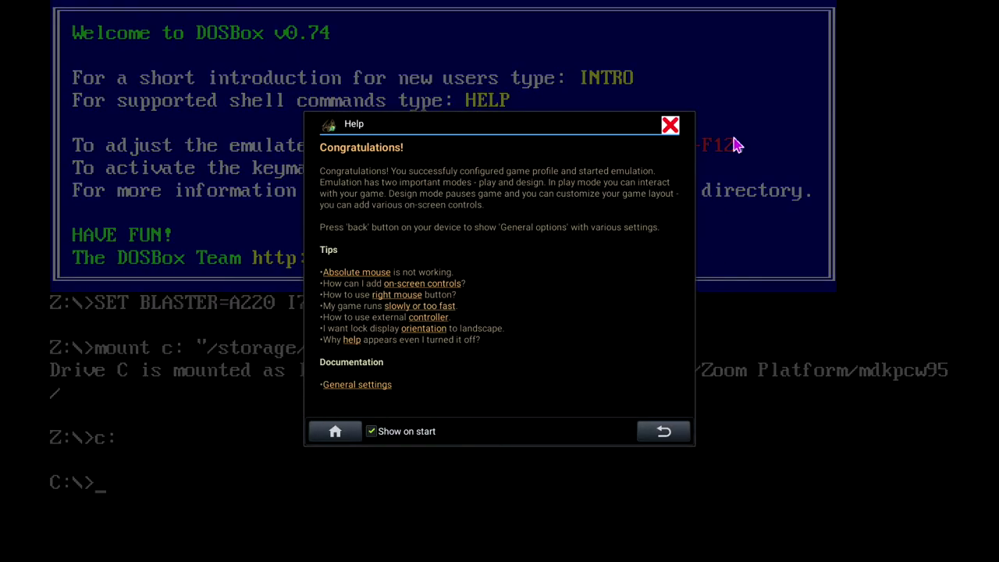
{"action": "key", "text": "XF86AudioLowerVolume"}
{"action": "left_click", "coordinate": [669, 126]}
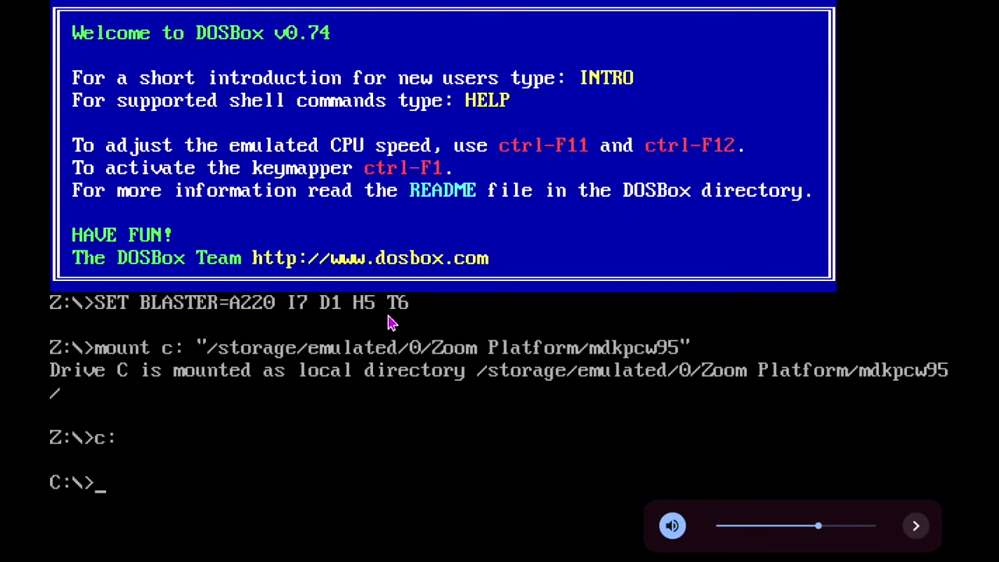
- List the executable and batch files on the mounted MDK drive with dir.exe and dir.bat
{"action": "type", "text": "e"}
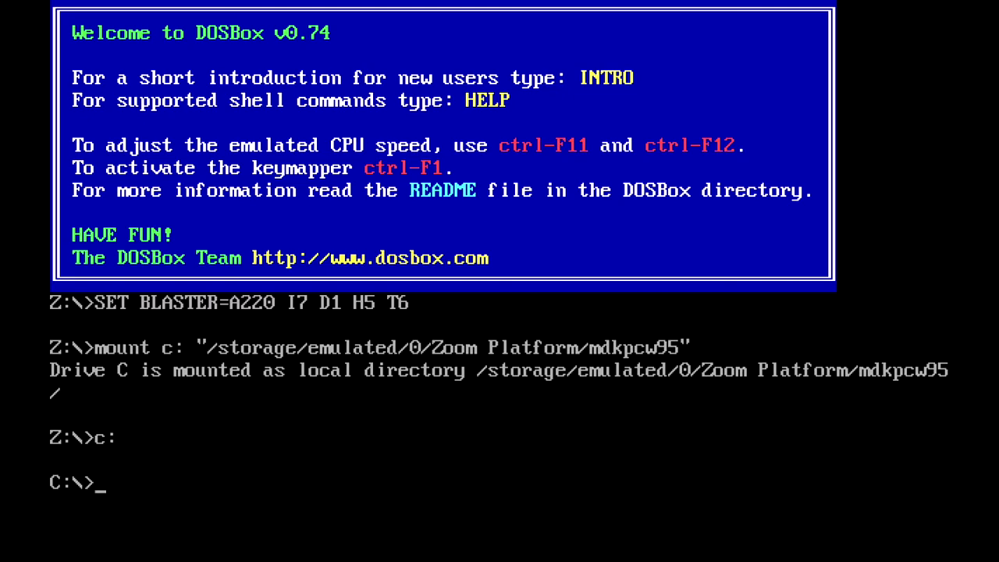
{"action": "type", "text": "dir.exe"}
{"action": "key", "text": "Return"}
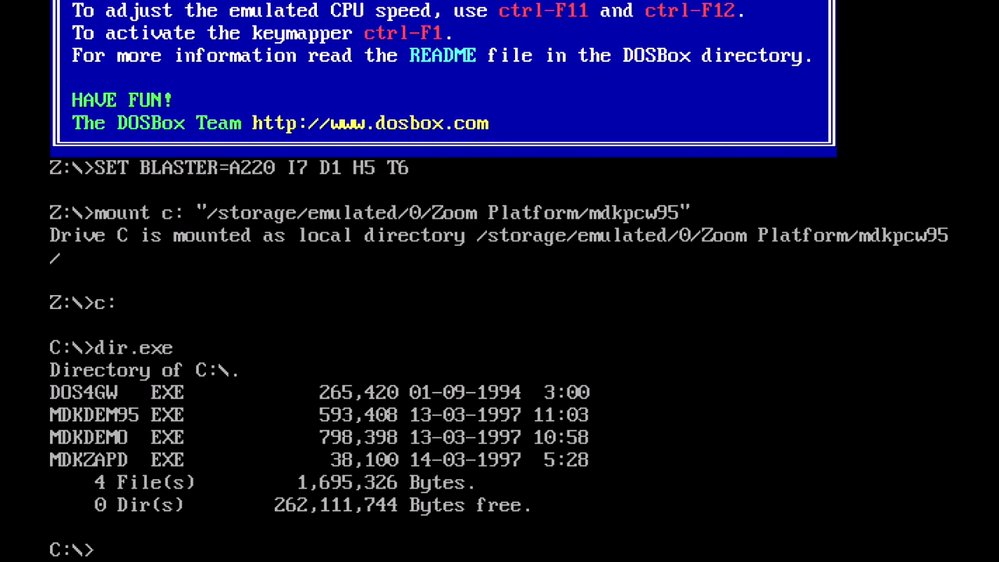
{"action": "type", "text": "dir.bat"}
{"action": "key", "text": "Return"}
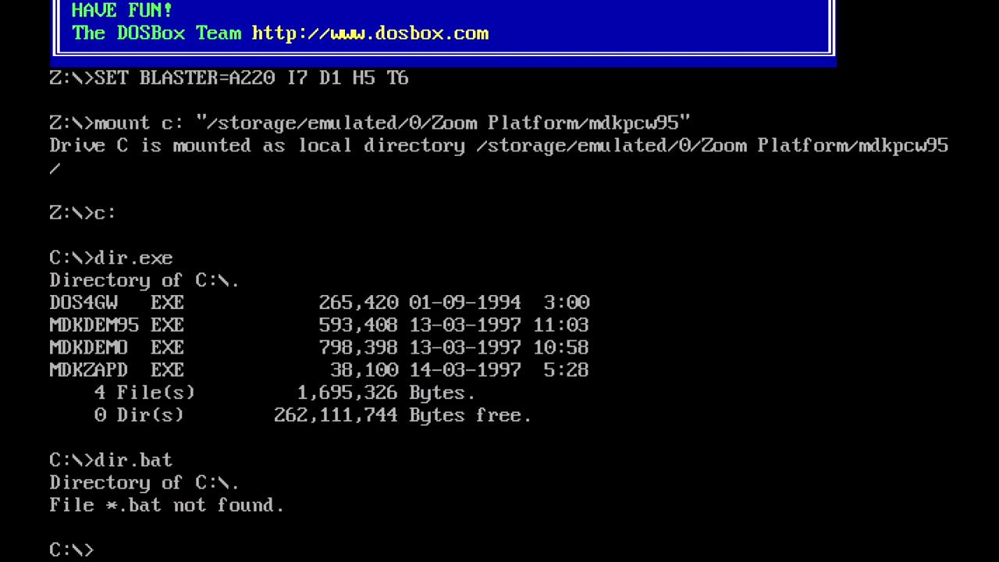
- Start mdkdemo, run its performance test and exit the demo
{"action": "type", "text": "mdkdemo"}
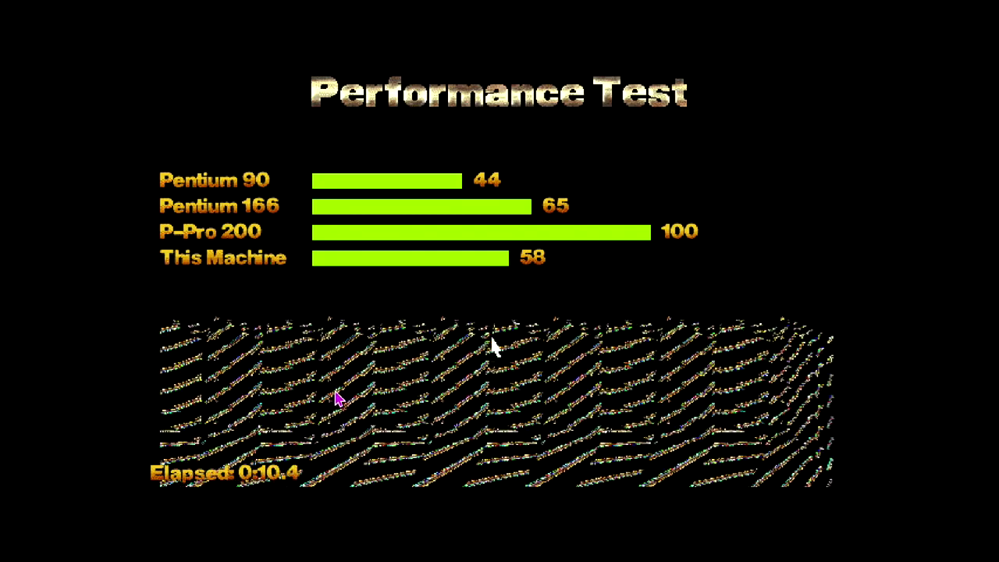
{"action": "key", "text": "Escape"}
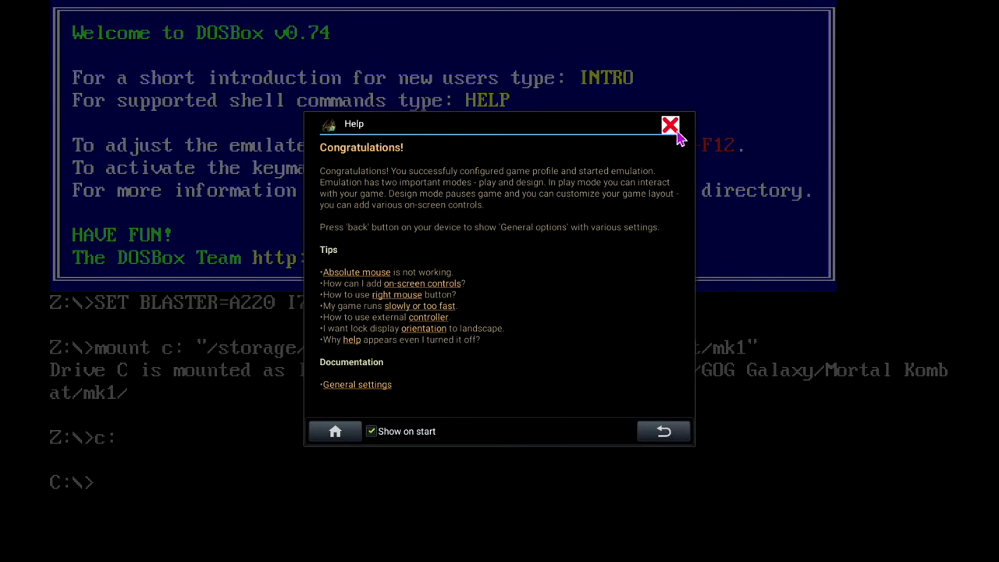
- Dismiss the Mortal Kombat startup help, list the drive's executables with dir.exe and run the mk1 program
{"action": "left_click", "coordinate": [669, 126]}
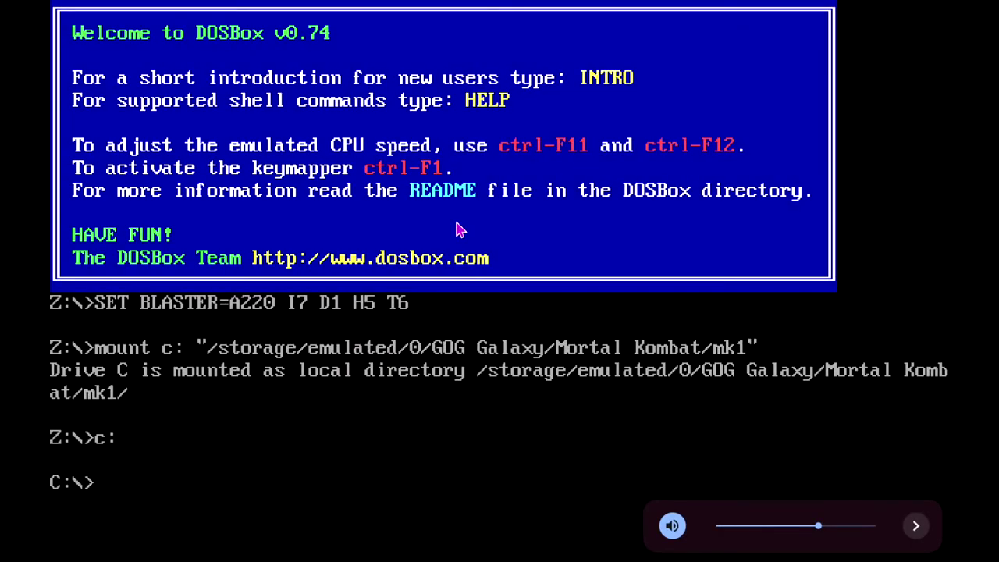
{"action": "type", "text": "m"}
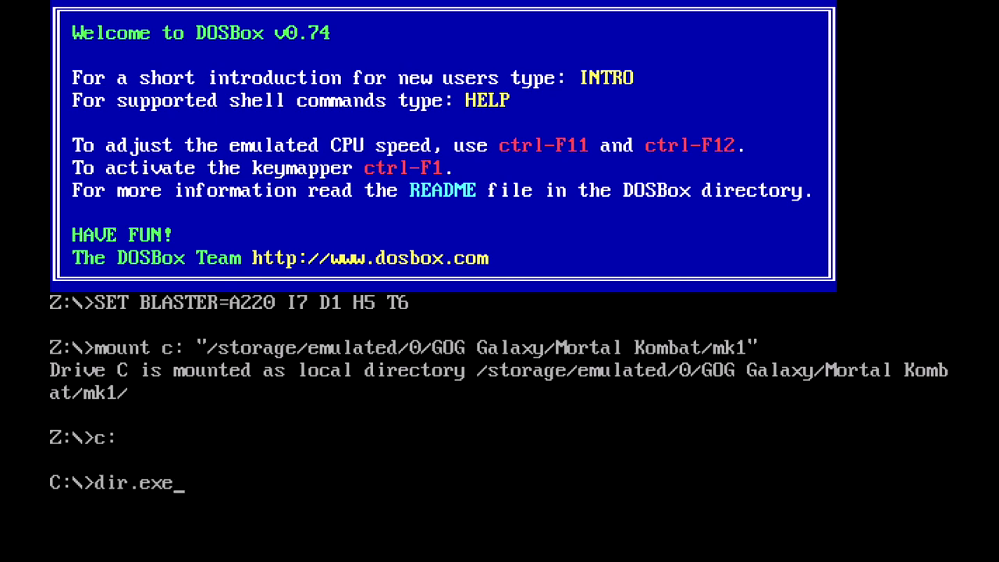
{"action": "key", "text": "Return"}
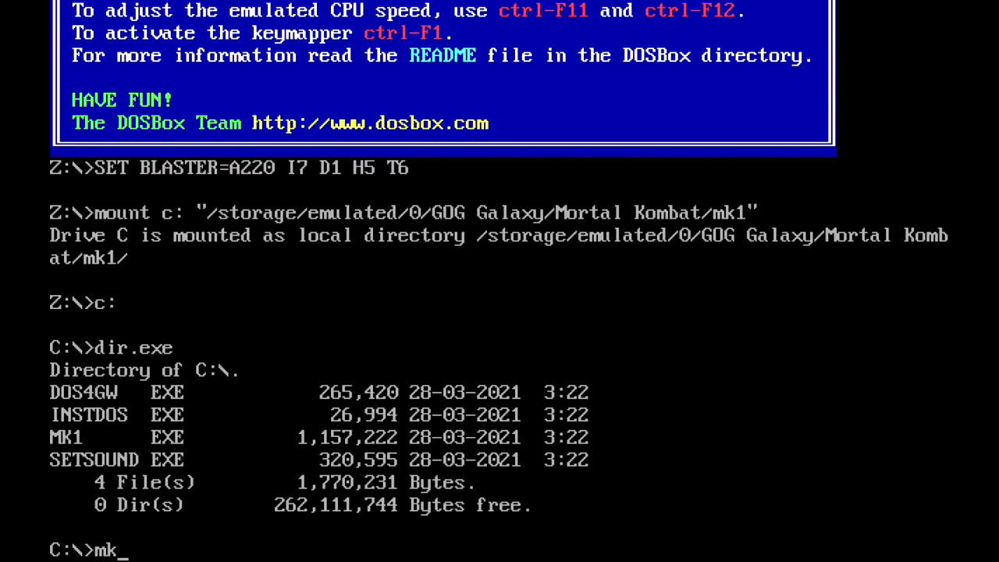
{"action": "key", "text": "Return"}
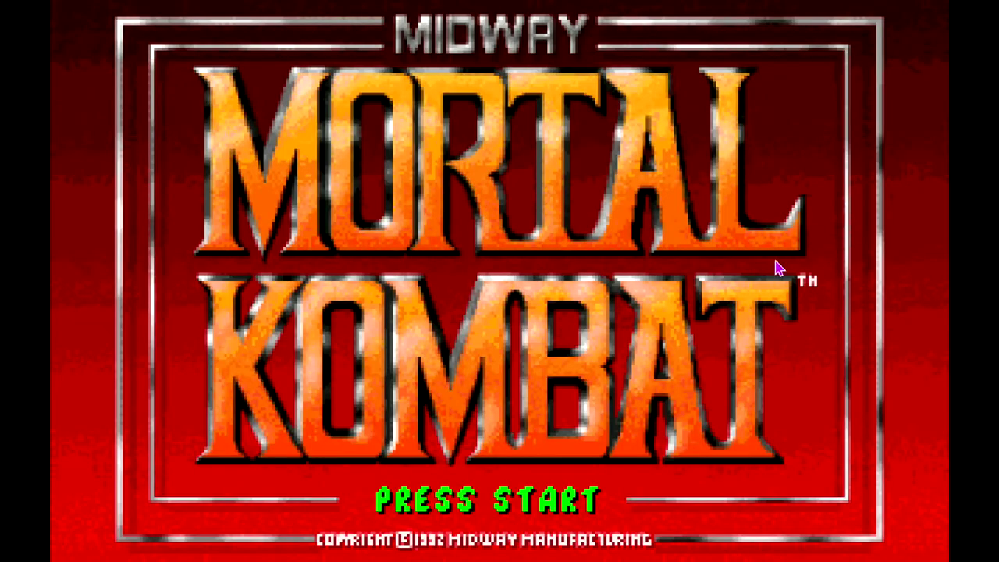
- Show the virtual keyboard over Mortal Kombat and use it to start a game up to the fighter selection
{"action": "key", "text": "Escape"}
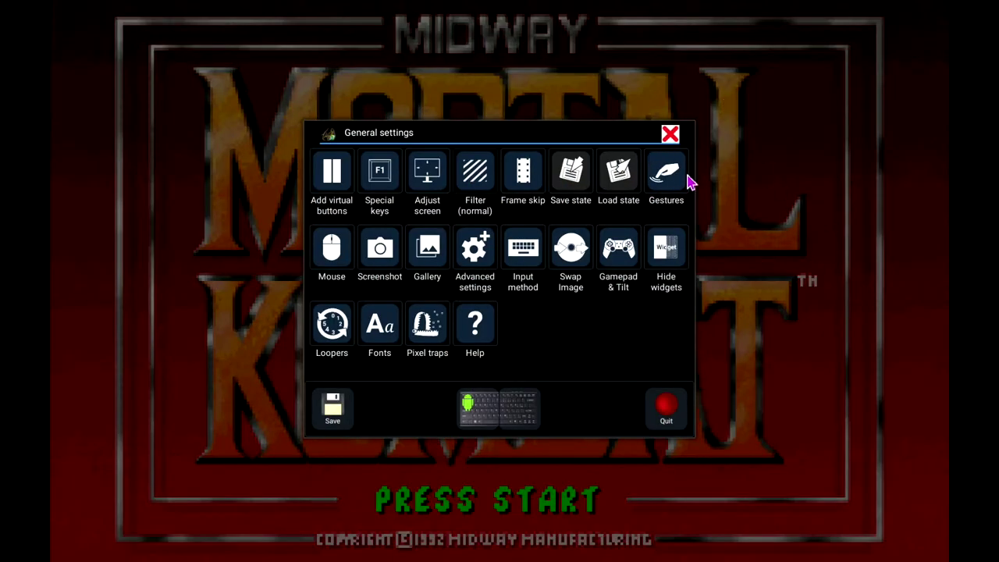
{"action": "left_click", "coordinate": [671, 136]}
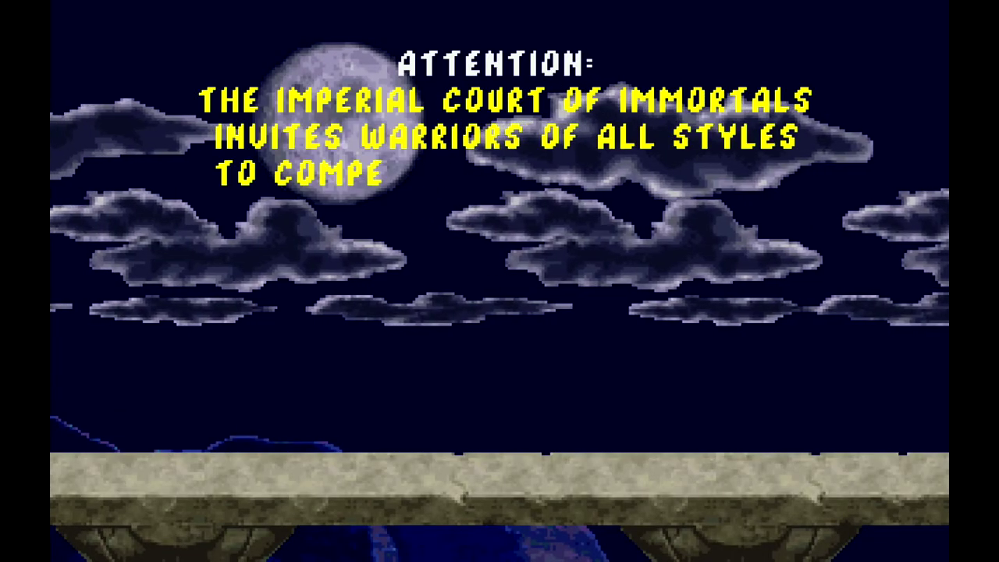
{"action": "key", "text": "Escape"}
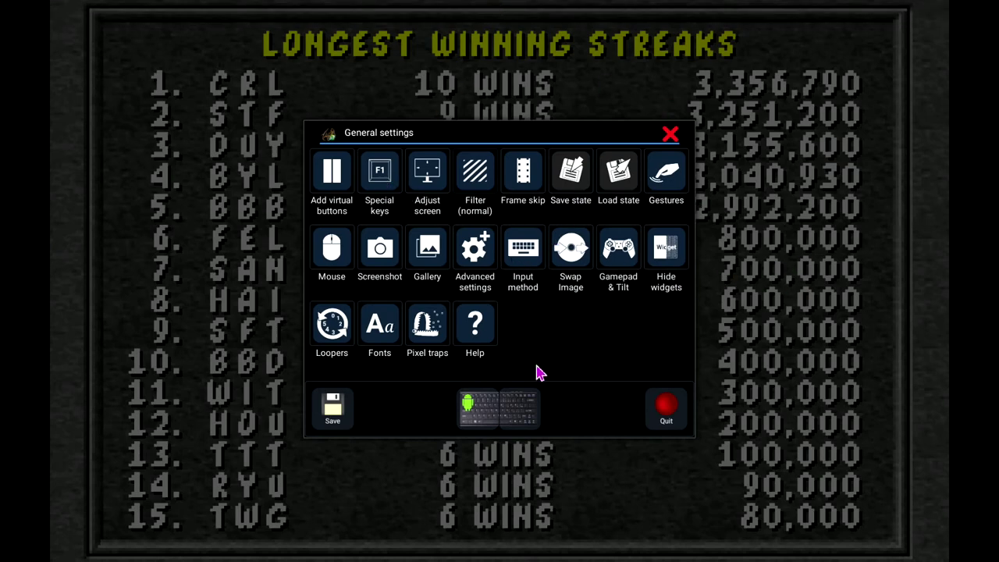
{"action": "left_click", "coordinate": [530, 417]}
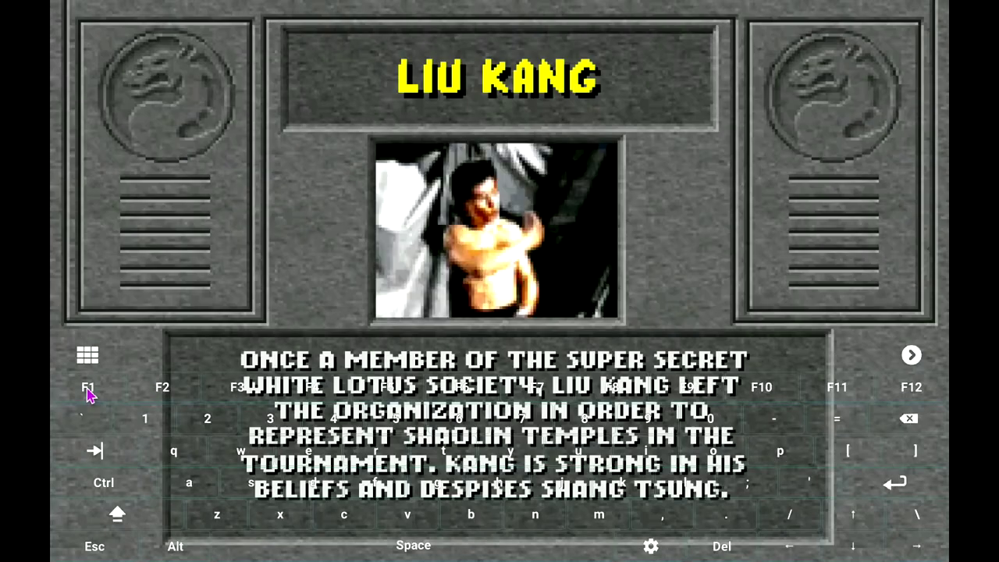
{"action": "left_click", "coordinate": [86, 390]}
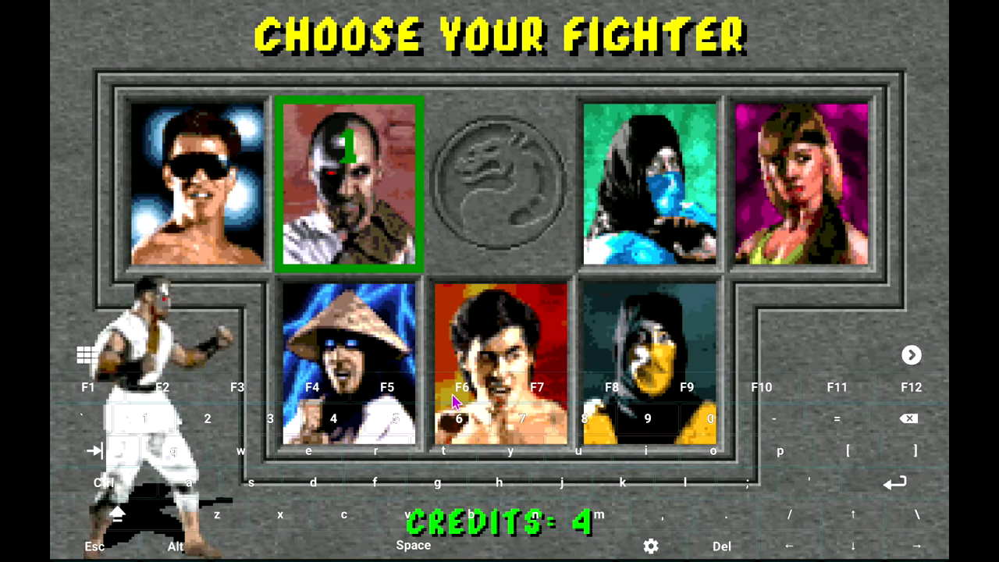
- Choose Raiden as the fighter, then end the match against Scorpion from the virtual keyboard
{"action": "key", "text": "Down"}
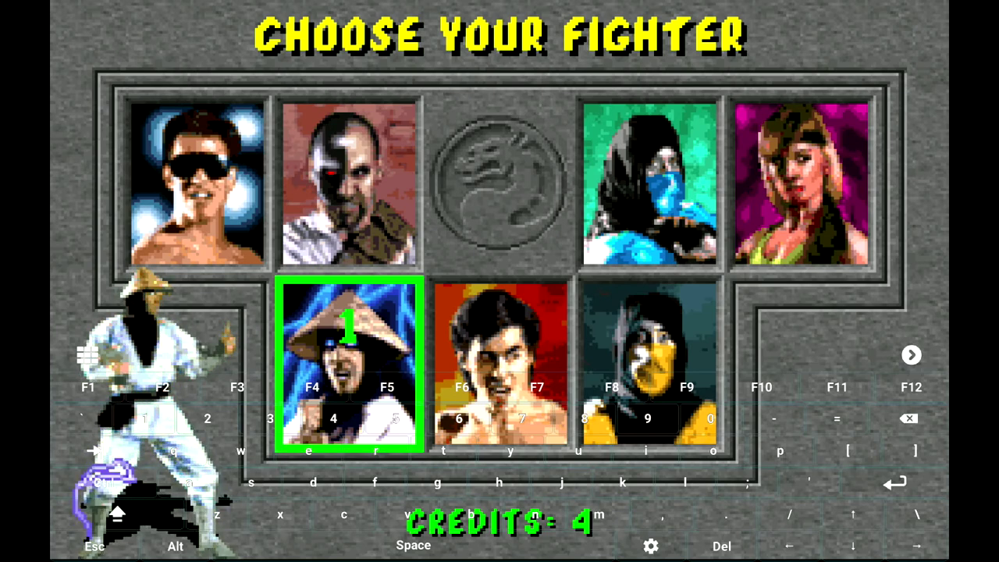
{"action": "key", "text": "Return"}
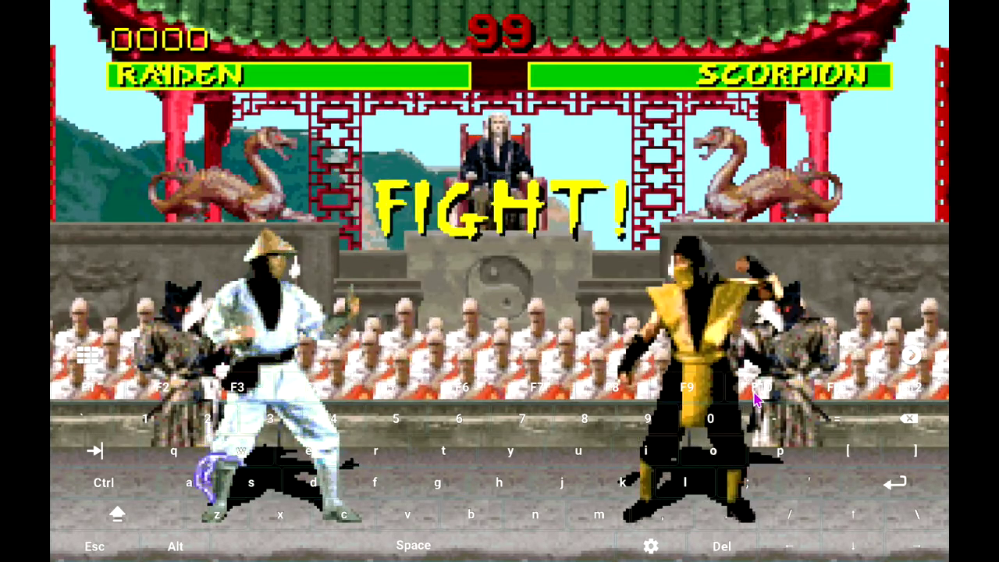
{"action": "left_click", "coordinate": [753, 393]}
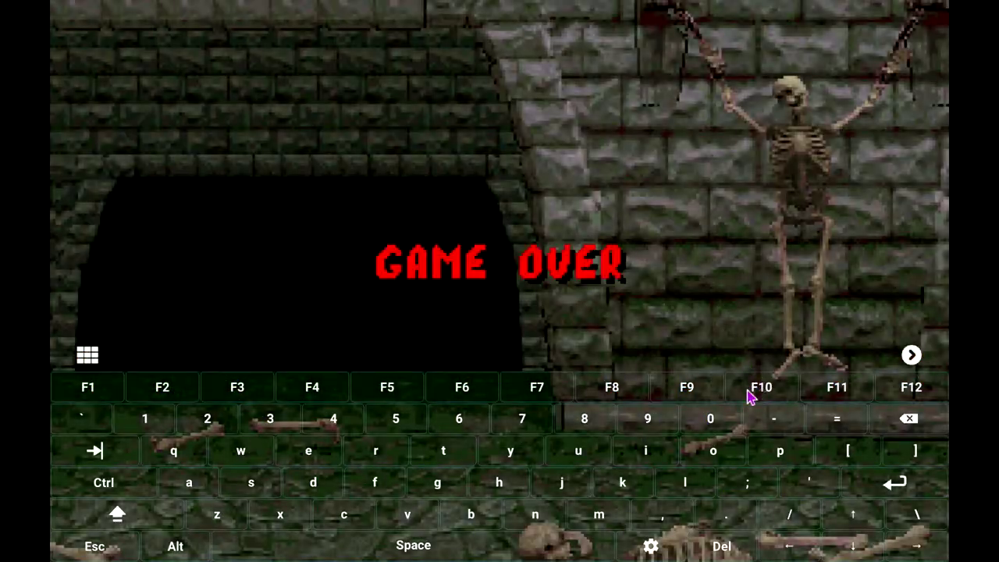
- Power off the Mortal Kombat emulation and open the emulator's general help from the games collection
{"action": "key", "text": "Escape"}
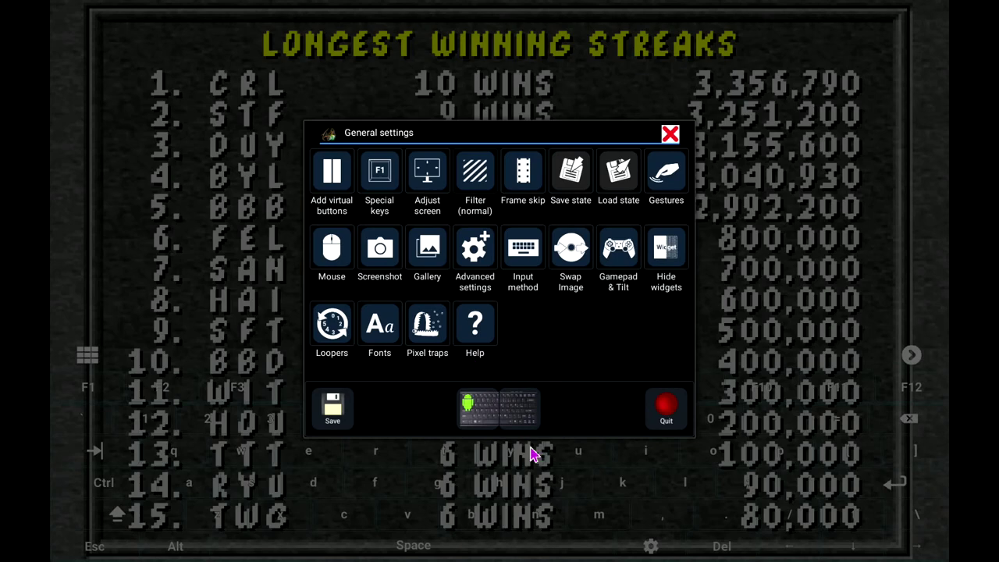
{"action": "left_click", "coordinate": [660, 425]}
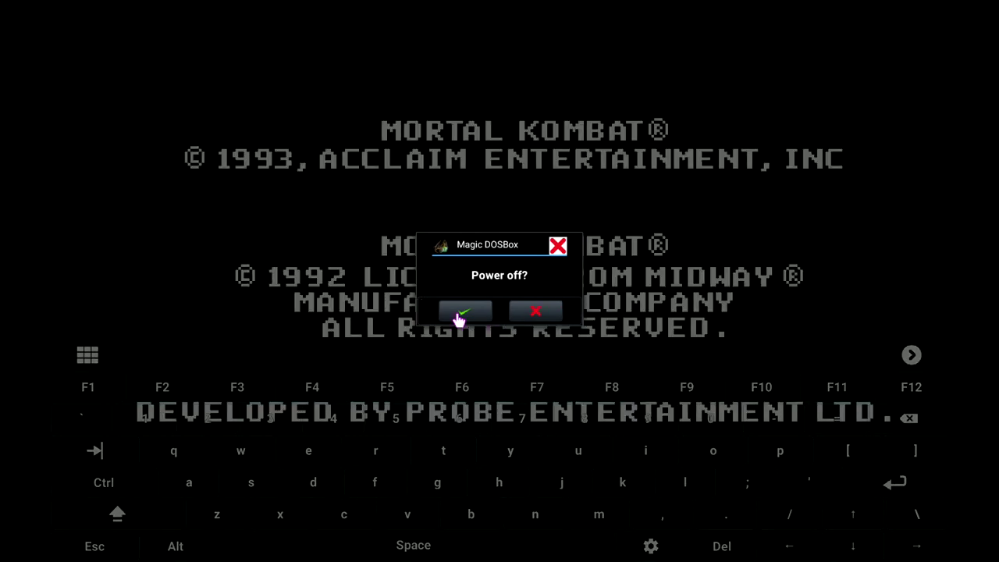
{"action": "left_click", "coordinate": [462, 313]}
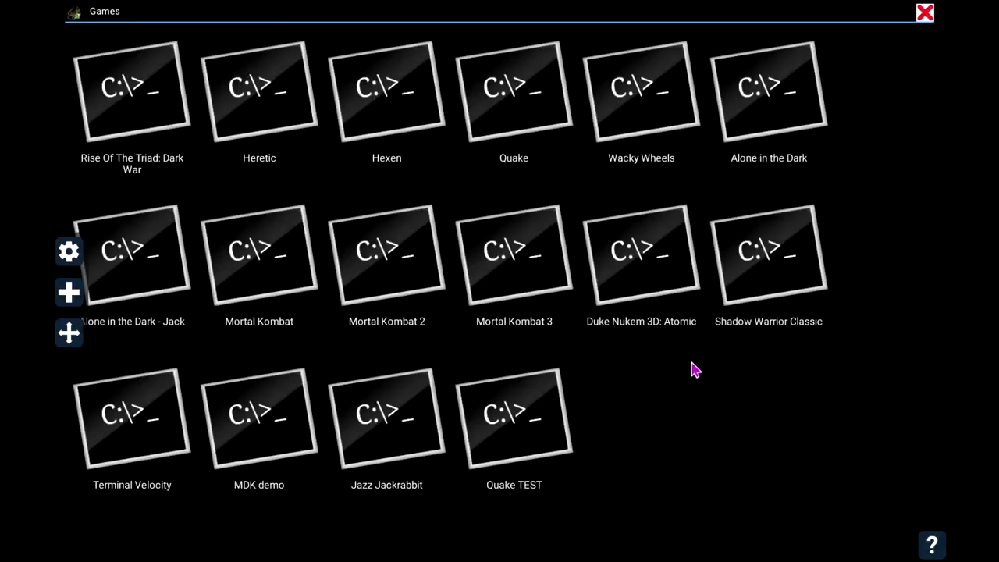
{"action": "left_click", "coordinate": [934, 546]}
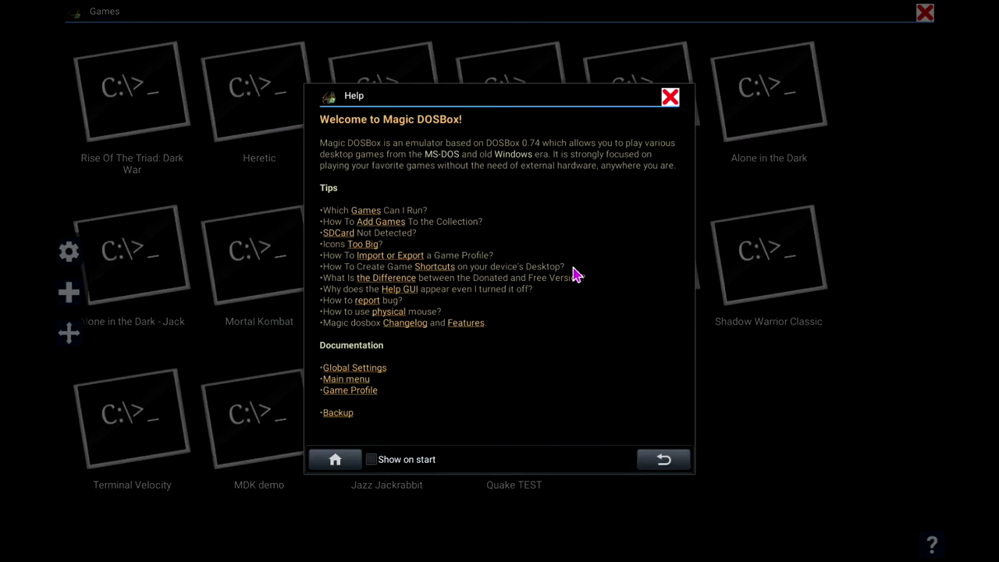